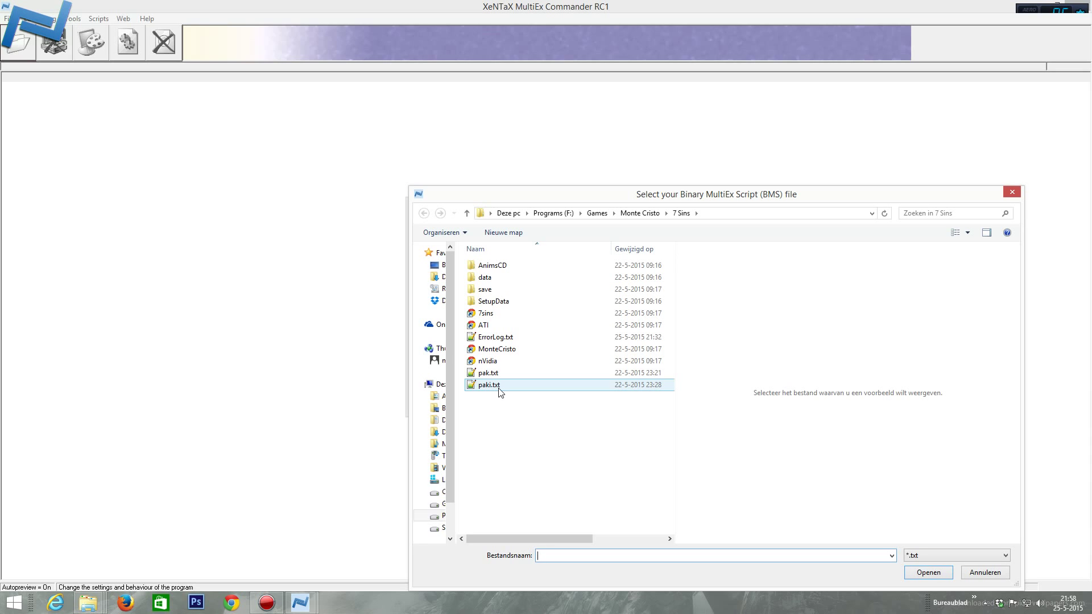
- Load paki.txt from F:\Games\Monte Cristo\7 Sins as the MultiEx script
{"action": "left_click", "coordinate": [493, 386]}
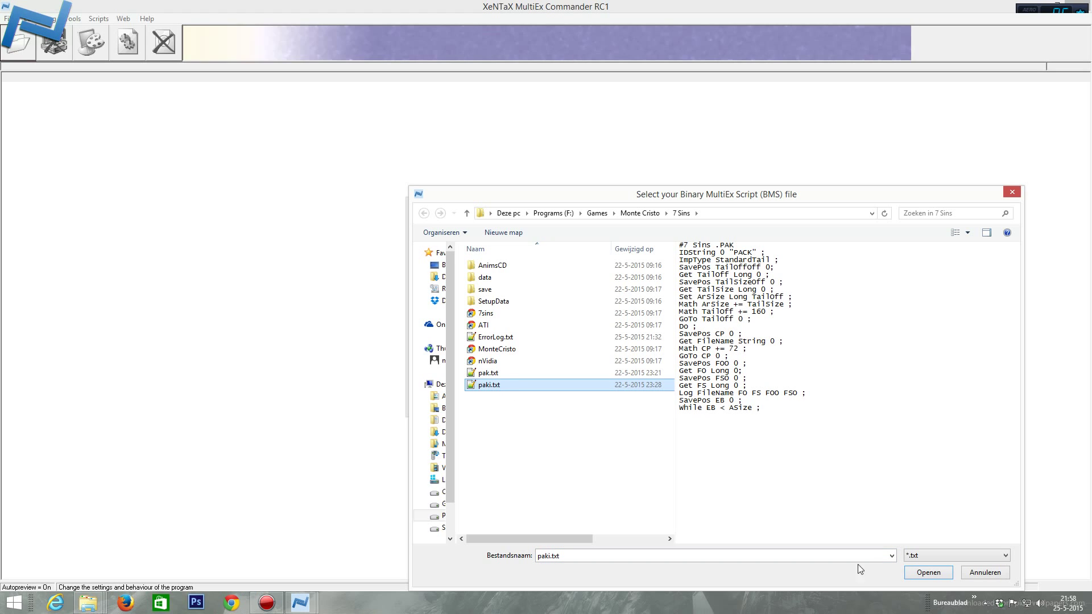
{"action": "left_click", "coordinate": [928, 572]}
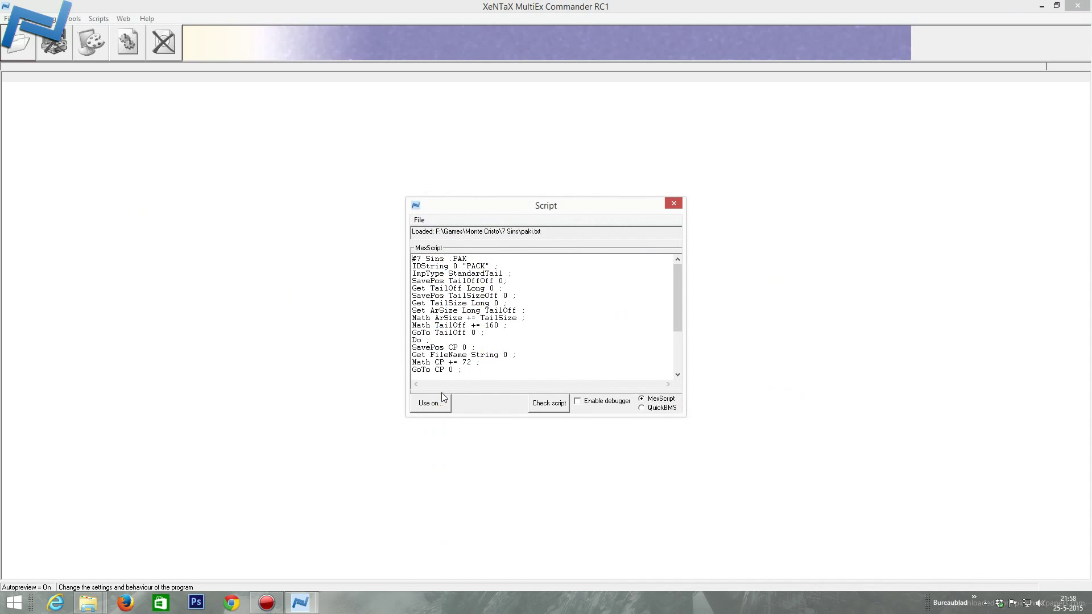
- Apply the loaded paki script to data.pak in the 7 Sins folder
{"action": "left_click", "coordinate": [435, 409]}
{"action": "left_click", "coordinate": [85, 163]}
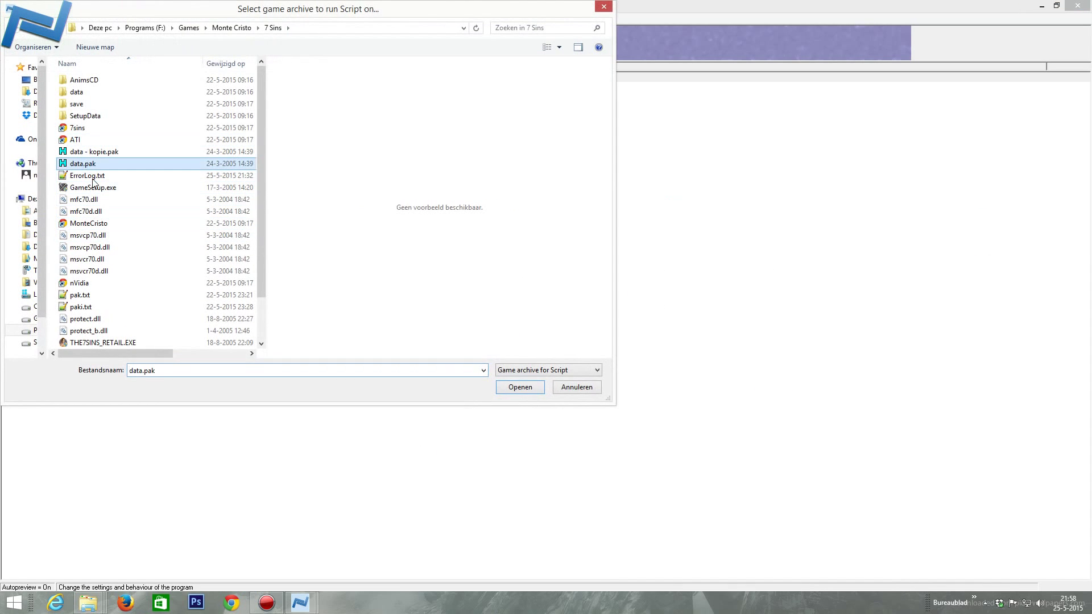
{"action": "left_click", "coordinate": [520, 389]}
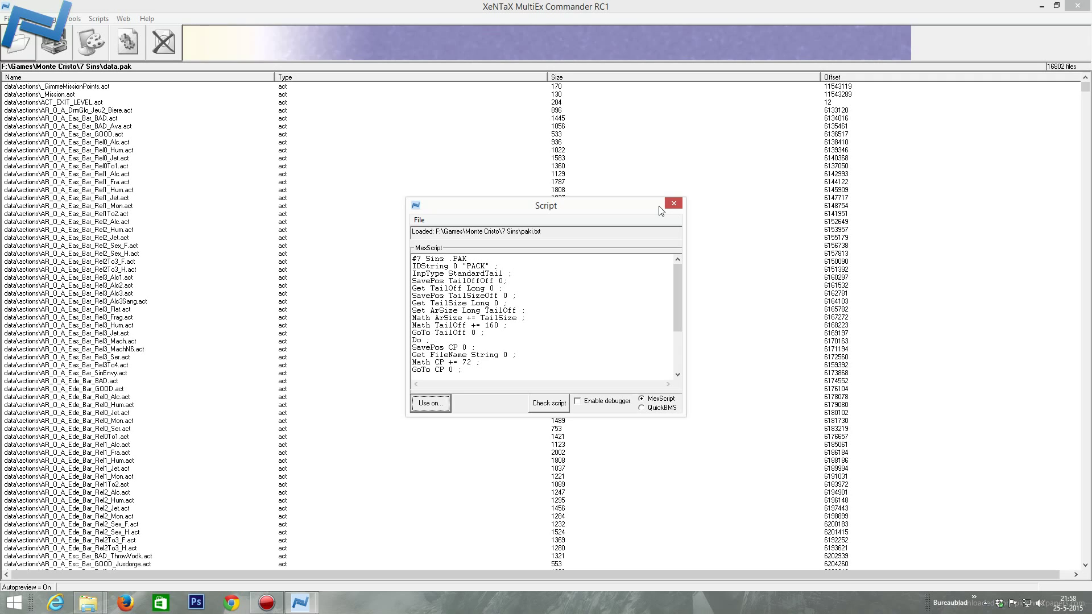
- Switch to the MultiEx Editor, choose Game root folders in EasyMod Creator, and enlarge the editor
{"action": "left_click", "coordinate": [87, 49]}
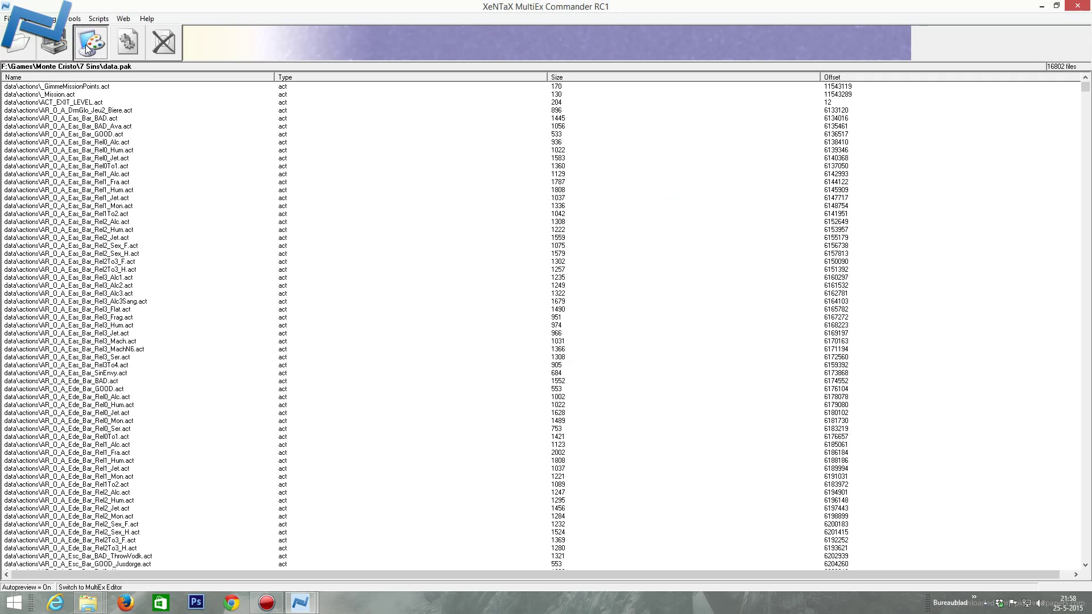
{"action": "left_click", "coordinate": [87, 50]}
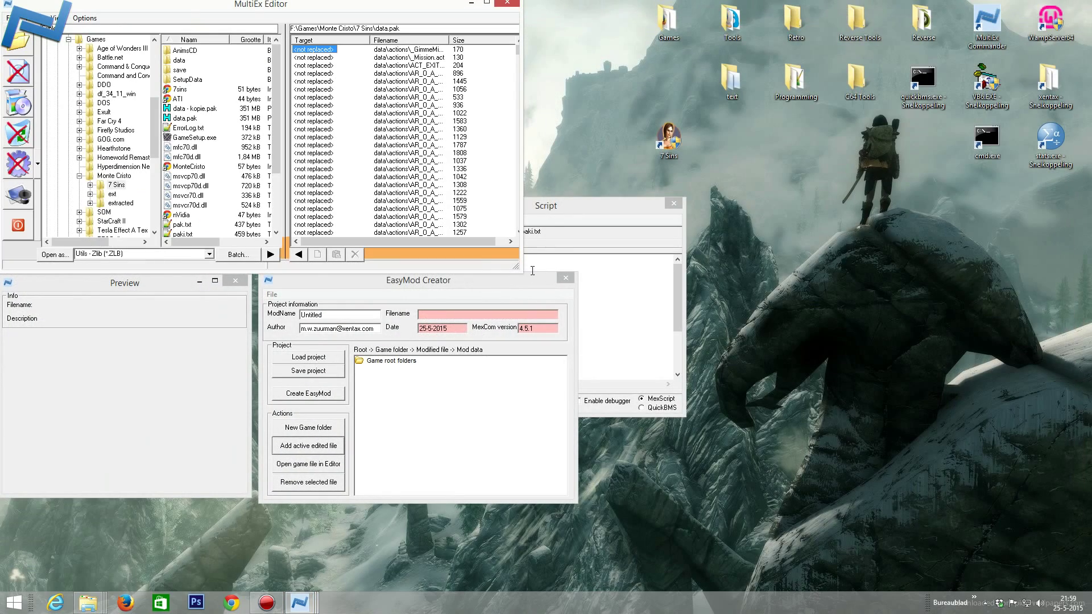
{"action": "left_click_drag", "start_coordinate": [517, 269], "coordinate": [771, 329]}
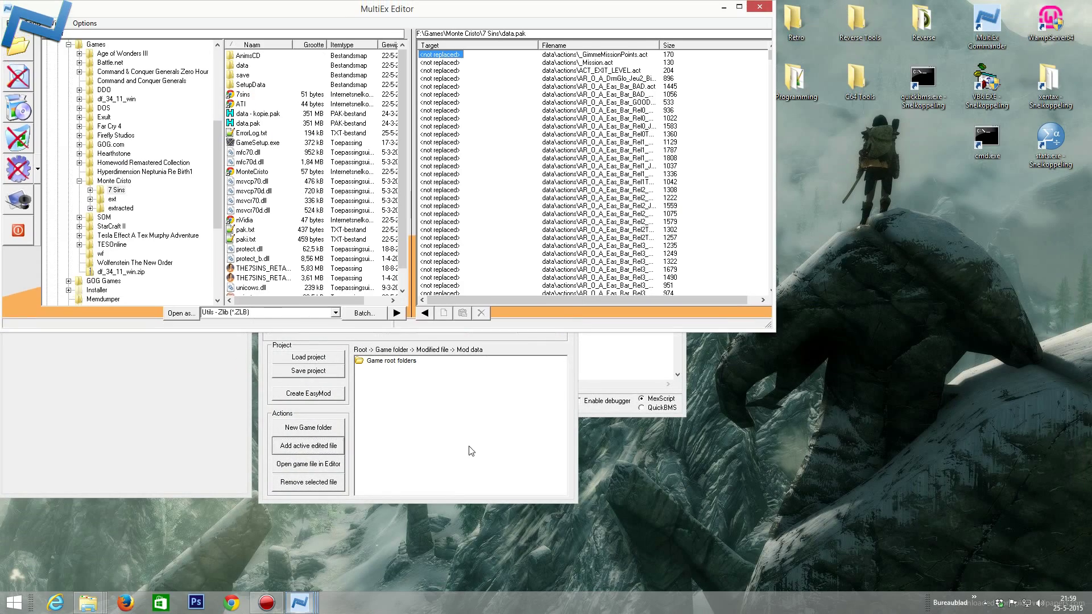
{"action": "left_click", "coordinate": [391, 360]}
{"action": "left_click_drag", "start_coordinate": [391, 287], "coordinate": [492, 362]}
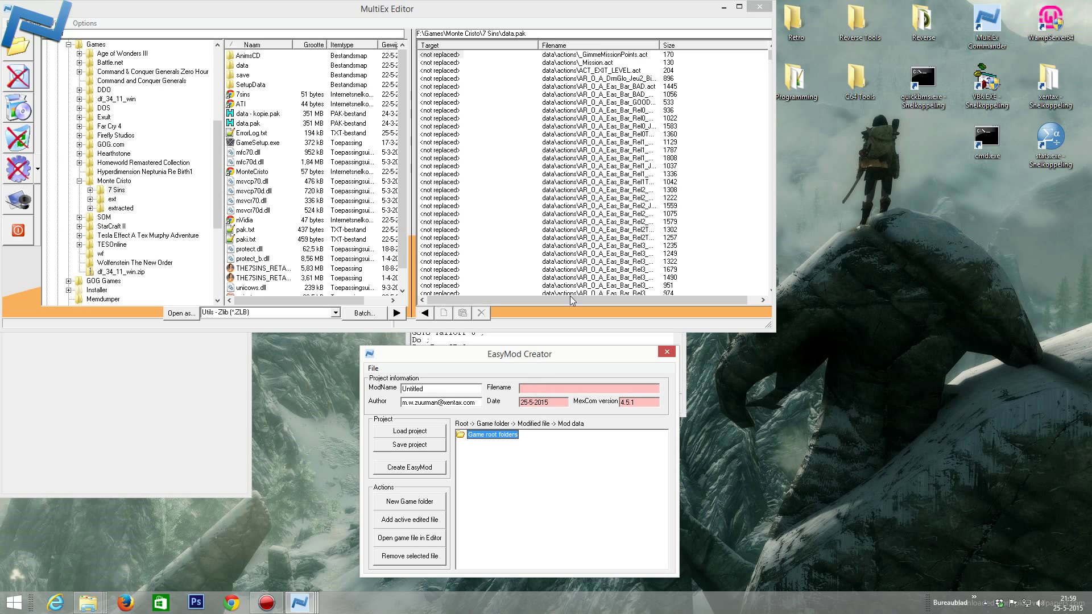
{"action": "left_click_drag", "start_coordinate": [769, 327], "coordinate": [1036, 519]}
- Preview a hud entry and arrange the editor and preview windows side by side
{"action": "double_click", "coordinate": [589, 200]}
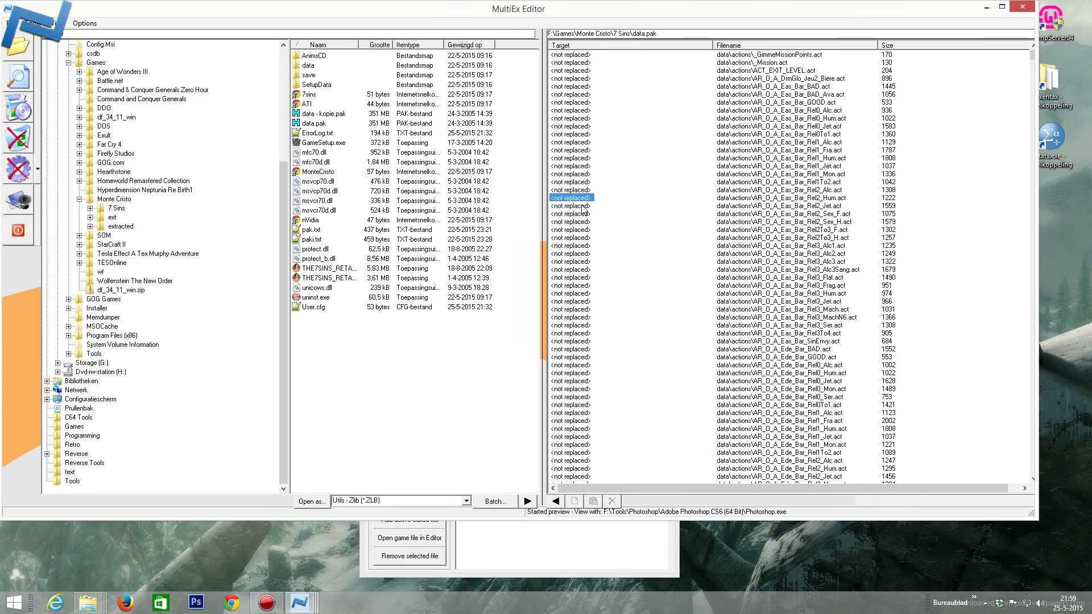
{"action": "left_click_drag", "start_coordinate": [1031, 58], "coordinate": [1009, 247]}
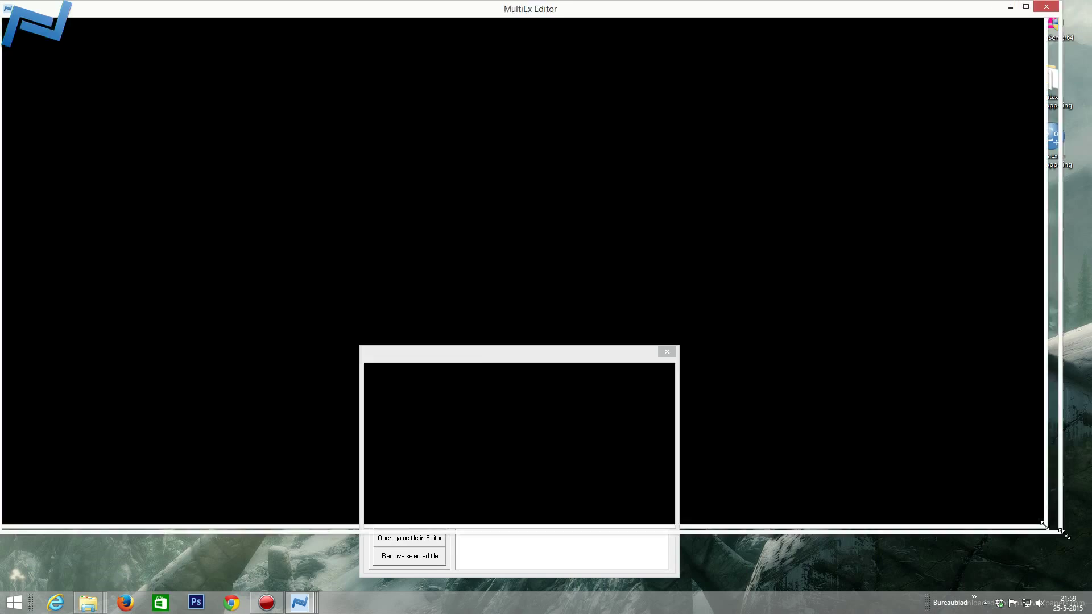
{"action": "left_click_drag", "start_coordinate": [1029, 512], "coordinate": [1089, 539]}
{"action": "scroll", "coordinate": [878, 350], "scroll_direction": "down", "scroll_amount": 15}
{"action": "left_click_drag", "start_coordinate": [965, 13], "coordinate": [954, 12]}
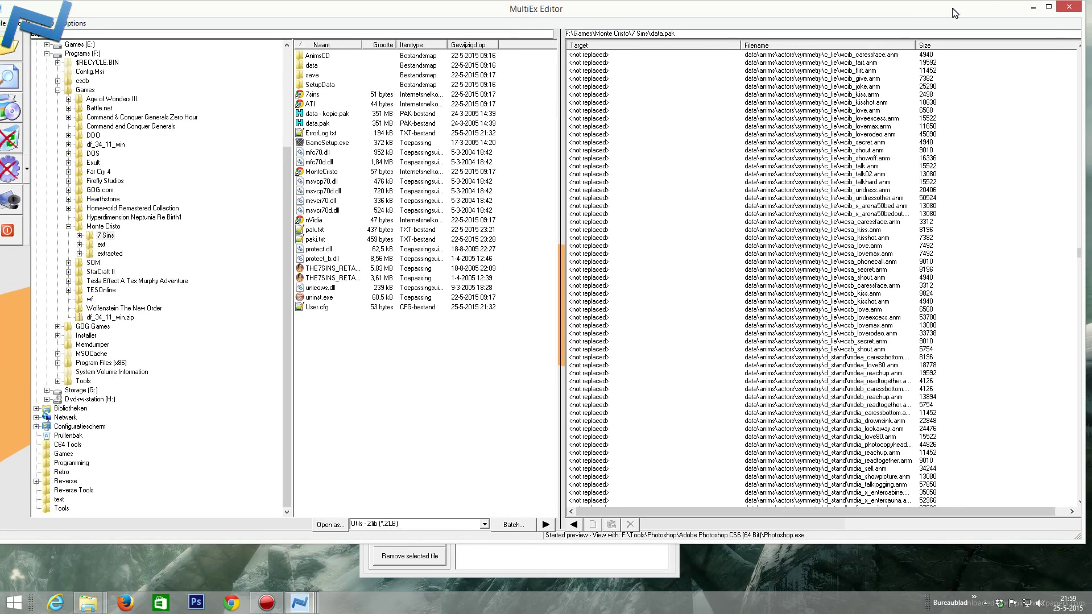
{"action": "left_click_drag", "start_coordinate": [1079, 253], "coordinate": [1079, 268]}
{"action": "left_click", "coordinate": [591, 215]}
{"action": "left_click", "coordinate": [593, 199]}
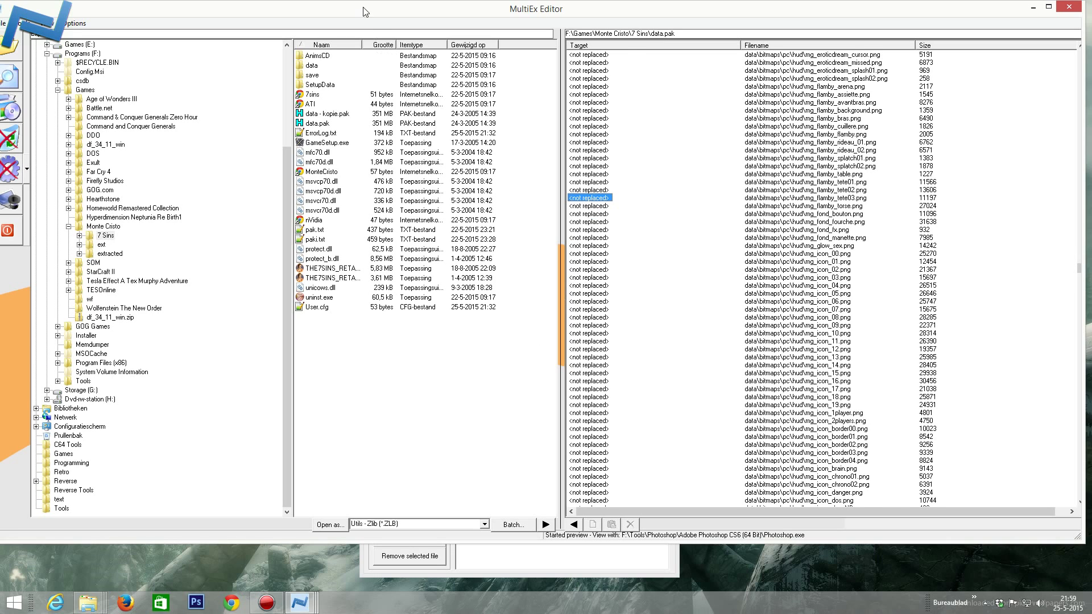
{"action": "left_click_drag", "start_coordinate": [364, 9], "coordinate": [527, 54]}
{"action": "left_click_drag", "start_coordinate": [88, 284], "coordinate": [167, 387]}
{"action": "left_click_drag", "start_coordinate": [152, 41], "coordinate": [122, 11]}
- Preview the hud images icon_02.png, icon_06.png, icon_09.png and flamby_rideau_02.png
{"action": "left_click", "coordinate": [537, 270]}
{"action": "left_click", "coordinate": [537, 302]}
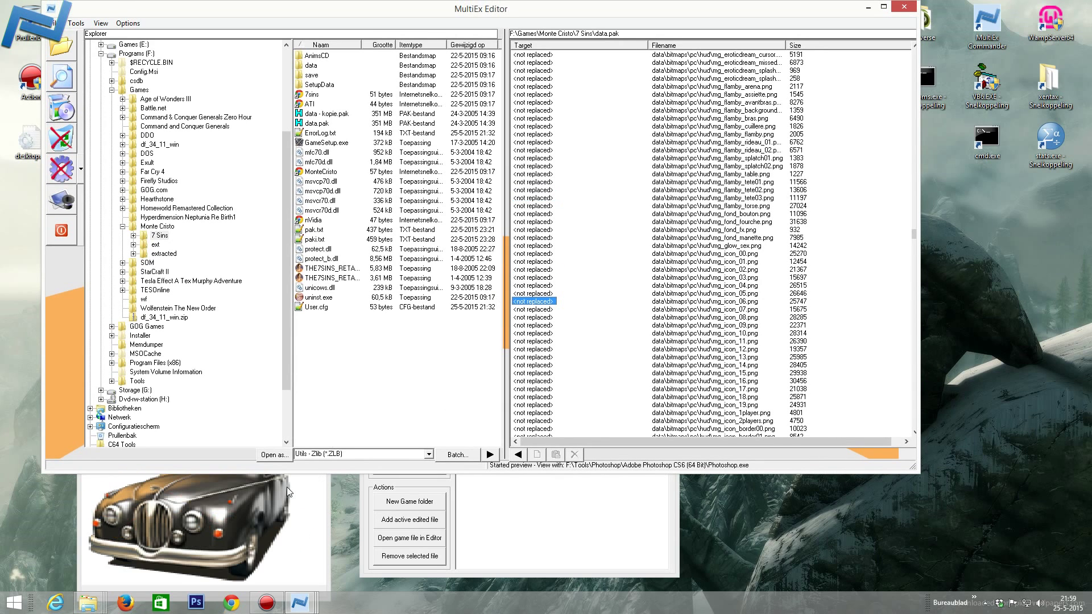
{"action": "left_click", "coordinate": [524, 326]}
{"action": "left_click", "coordinate": [537, 151]}
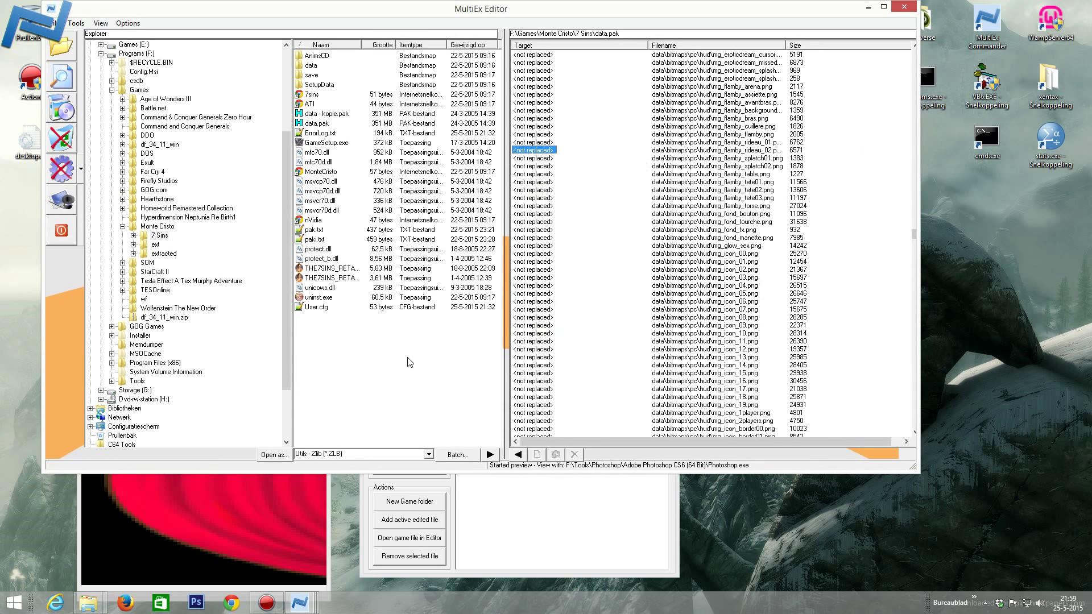
- In the Explorer hud folder, preview w1_h_white15_mask_x.png and scroll toward the top
{"action": "mouse_move", "coordinate": [97, 608]}
{"action": "left_click", "coordinate": [171, 535]}
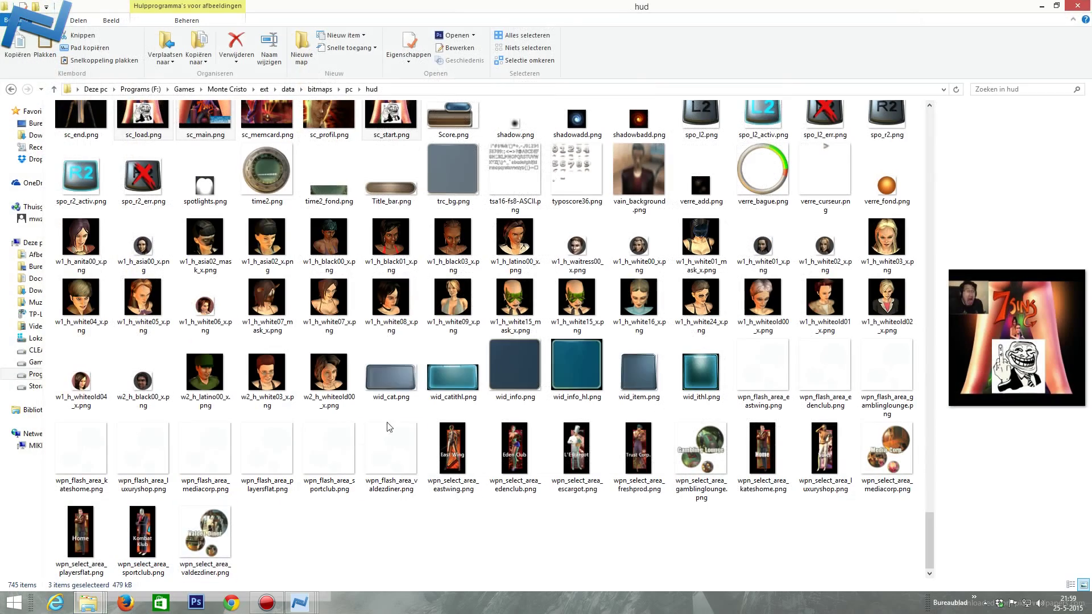
{"action": "left_click", "coordinate": [500, 307]}
{"action": "scroll", "coordinate": [497, 322], "scroll_direction": "up", "scroll_amount": 15}
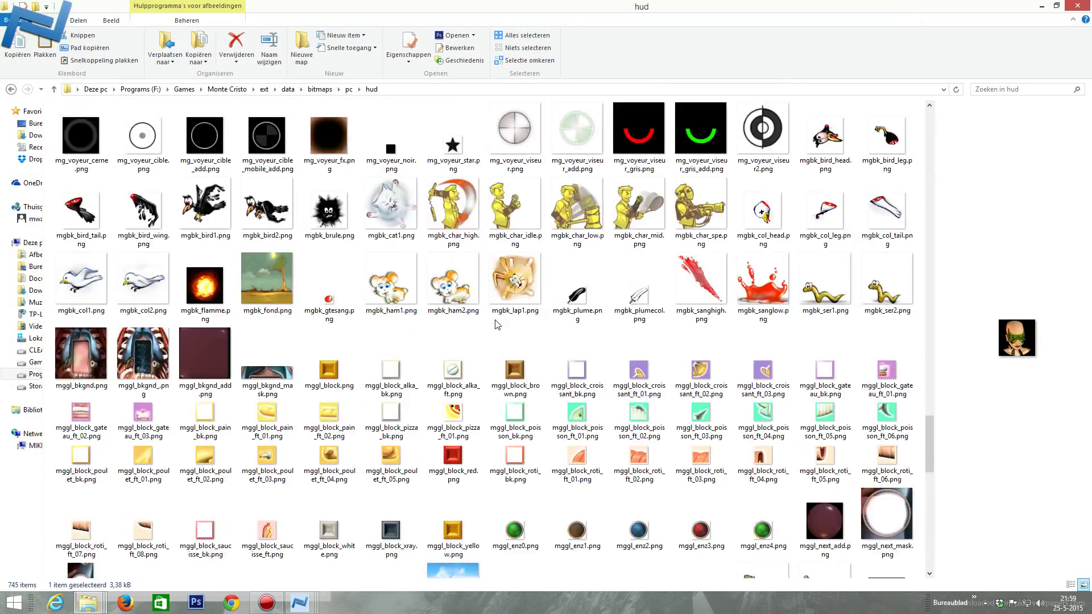
{"action": "scroll", "coordinate": [496, 322], "scroll_direction": "up", "scroll_amount": 10}
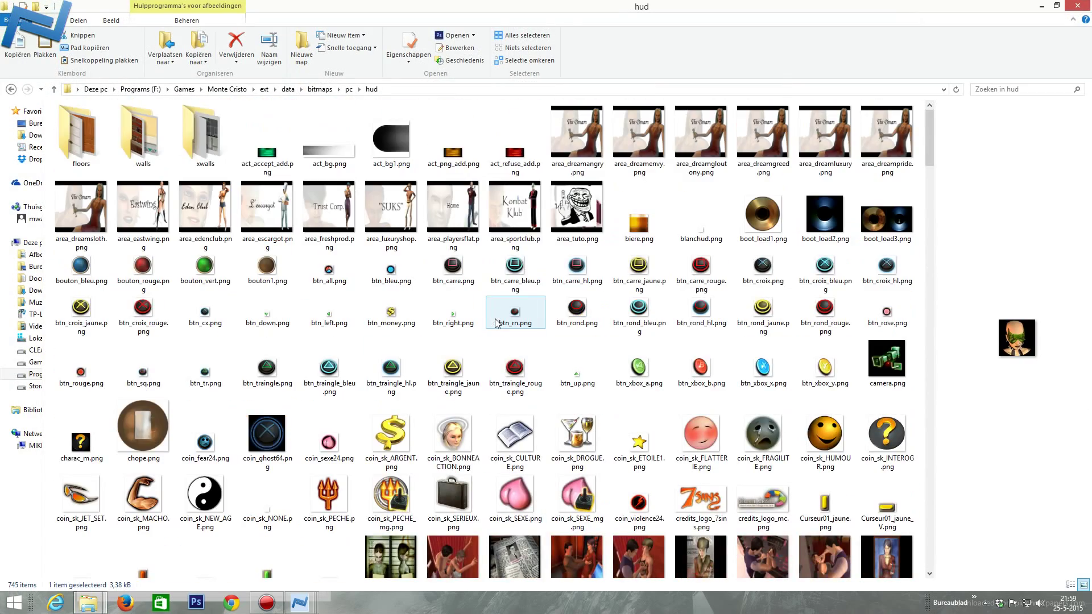
{"action": "scroll", "coordinate": [496, 324], "scroll_direction": "down", "scroll_amount": 15}
{"action": "scroll", "coordinate": [495, 324], "scroll_direction": "up", "scroll_amount": 14}
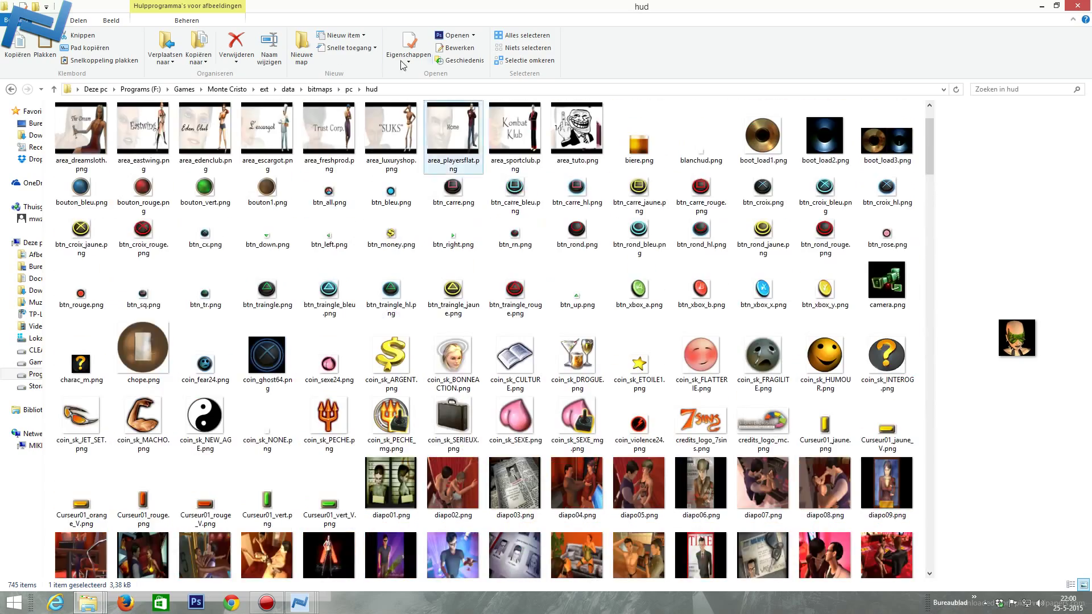
{"action": "scroll", "coordinate": [222, 267], "scroll_direction": "up", "scroll_amount": 2}
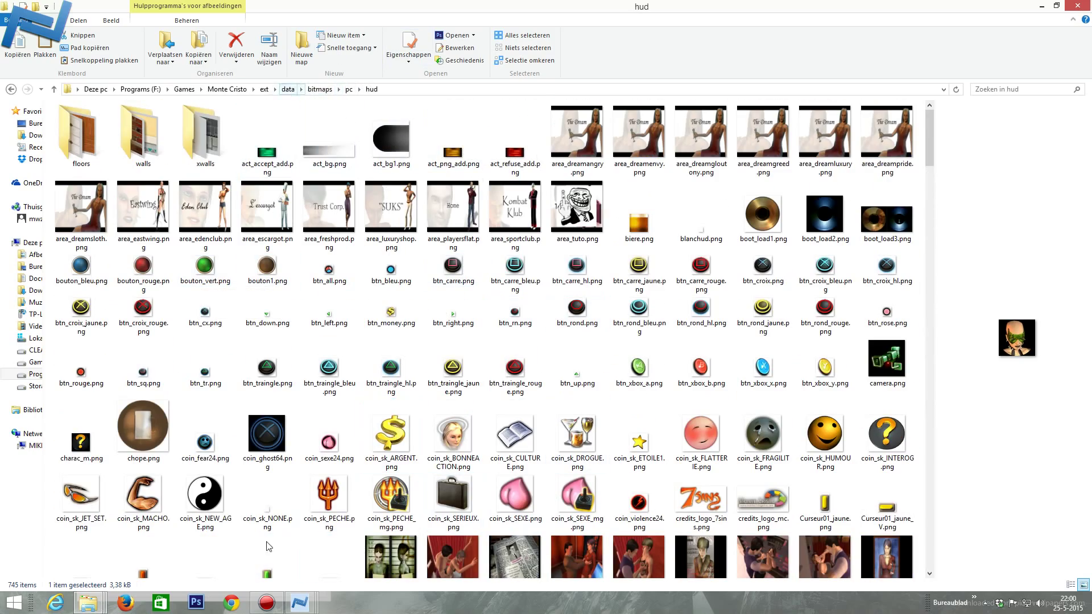
- Preview area_luxuryshop.png, then the edited trollface area_tuto.png
{"action": "left_click", "coordinate": [500, 531]}
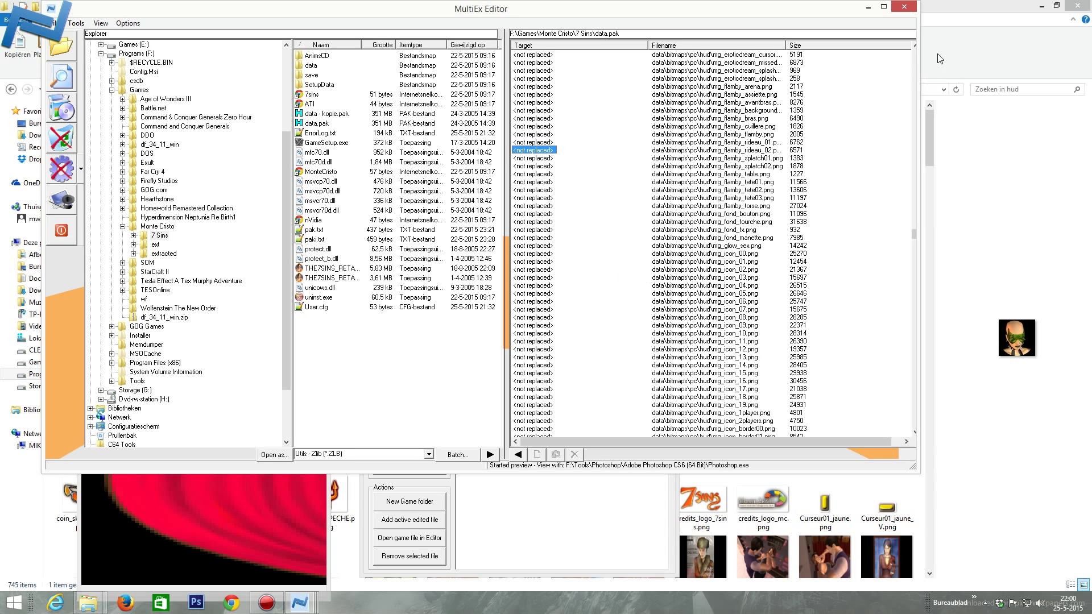
{"action": "left_click", "coordinate": [948, 14]}
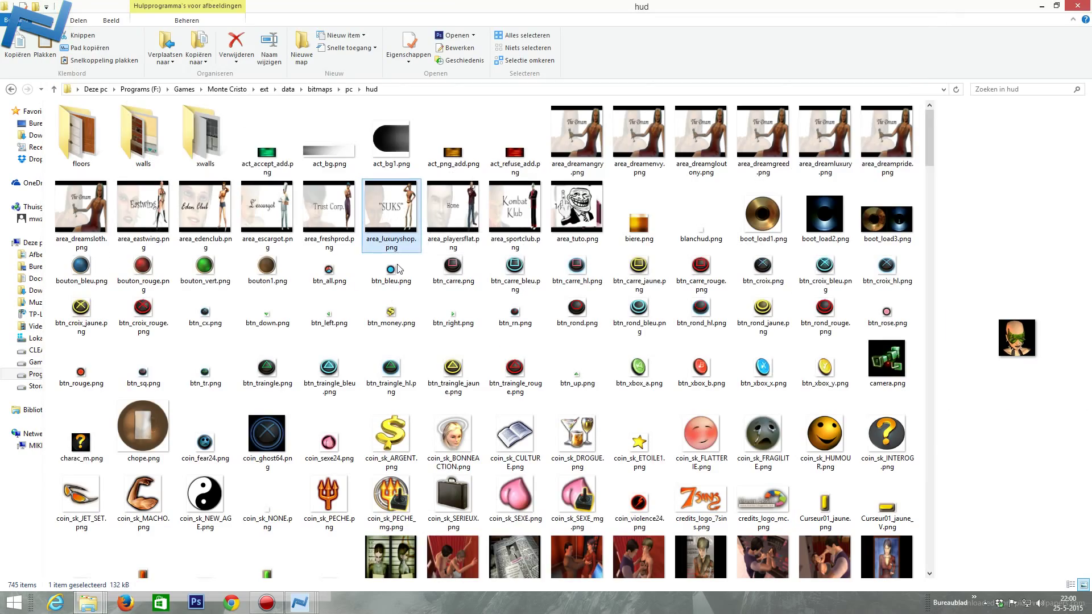
{"action": "left_click", "coordinate": [398, 224]}
{"action": "scroll", "coordinate": [398, 285], "scroll_direction": "down", "scroll_amount": 5}
{"action": "scroll", "coordinate": [397, 298], "scroll_direction": "down", "scroll_amount": 5}
{"action": "scroll", "coordinate": [397, 294], "scroll_direction": "down", "scroll_amount": 10}
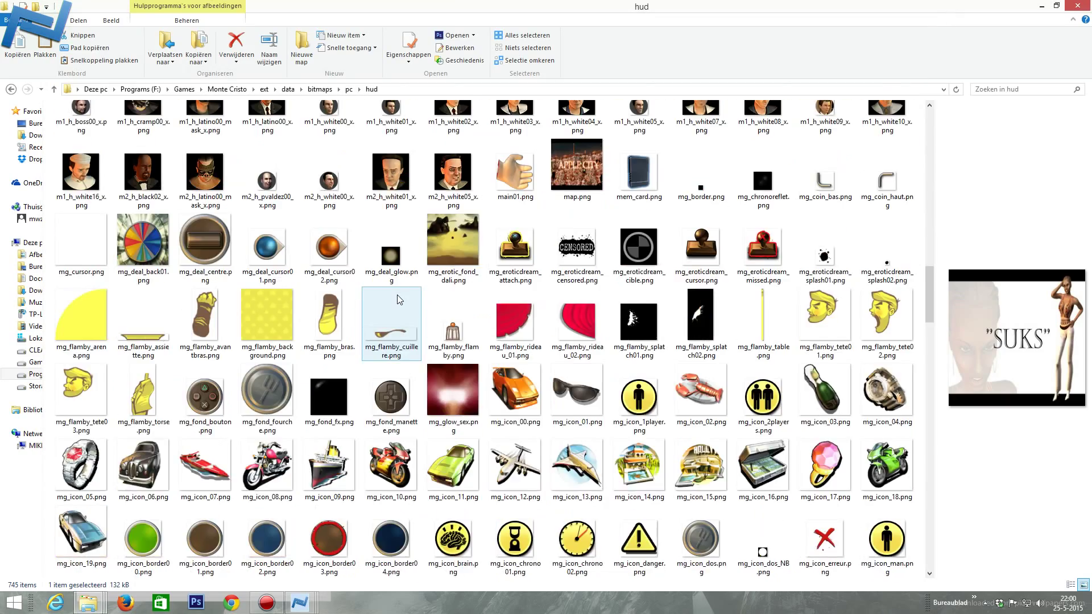
{"action": "scroll", "coordinate": [429, 295], "scroll_direction": "up", "scroll_amount": 20}
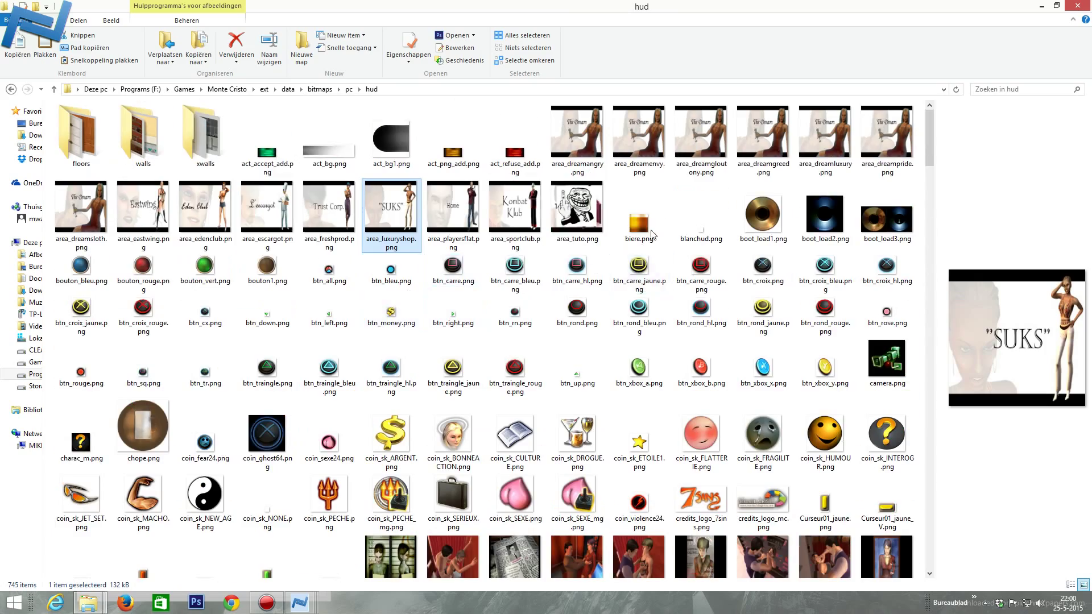
{"action": "left_click", "coordinate": [583, 209]}
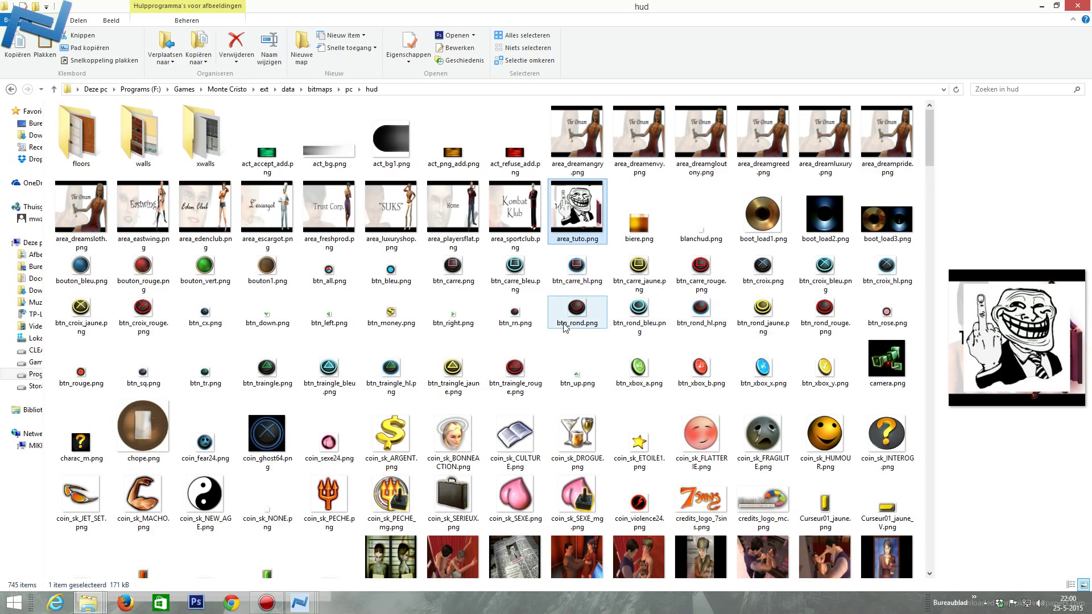
- Scroll down to the sc_ images and preview the edited trollface sc_start.png
{"action": "scroll", "coordinate": [565, 327], "scroll_direction": "down", "scroll_amount": 10}
{"action": "scroll", "coordinate": [564, 326], "scroll_direction": "down", "scroll_amount": 15}
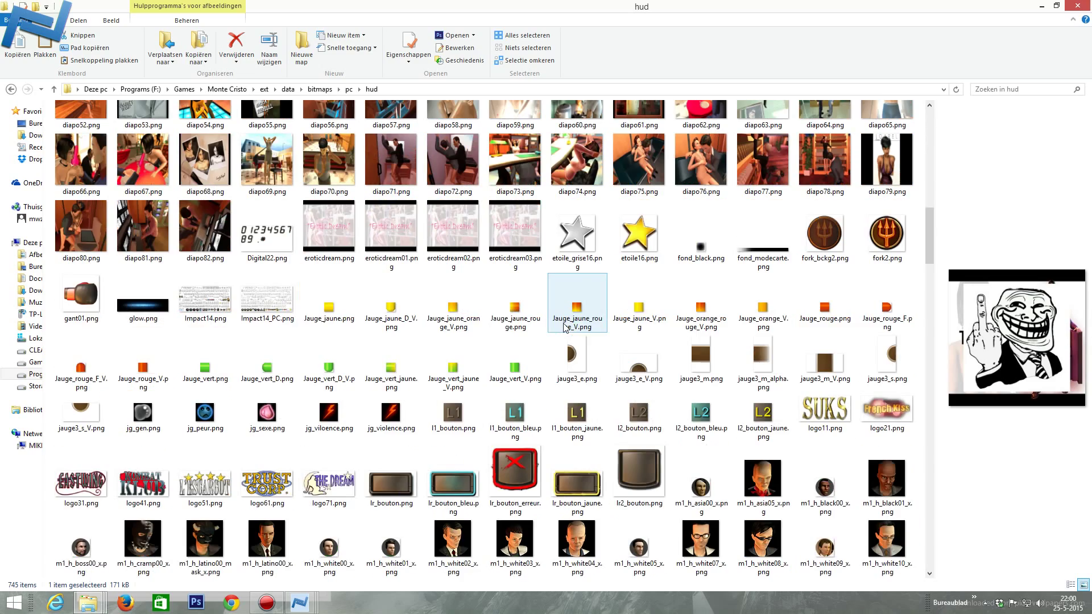
{"action": "scroll", "coordinate": [565, 327], "scroll_direction": "down", "scroll_amount": 10}
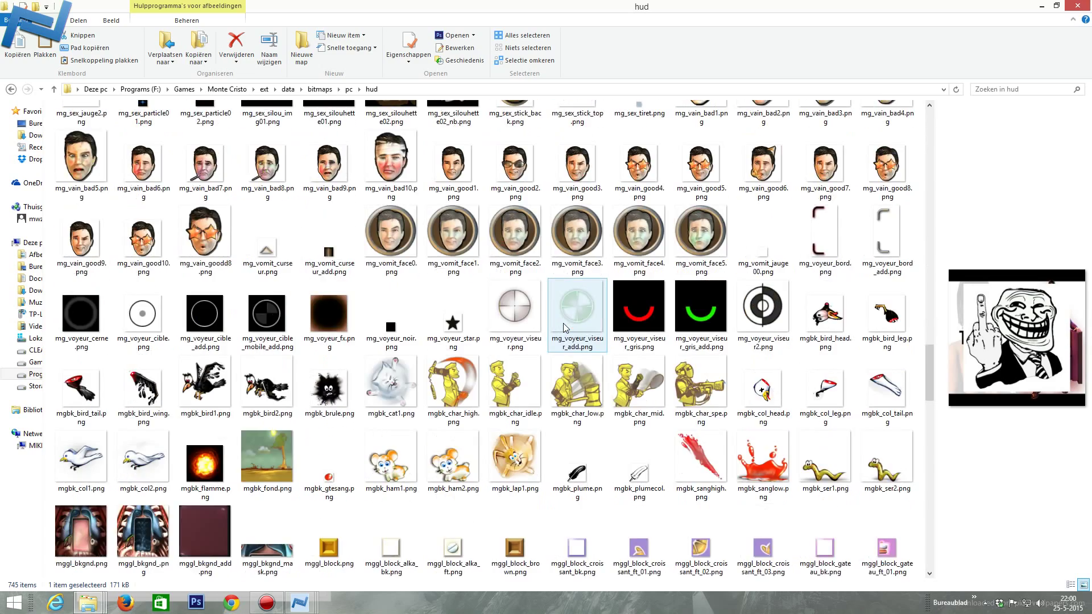
{"action": "scroll", "coordinate": [565, 327], "scroll_direction": "down", "scroll_amount": 5}
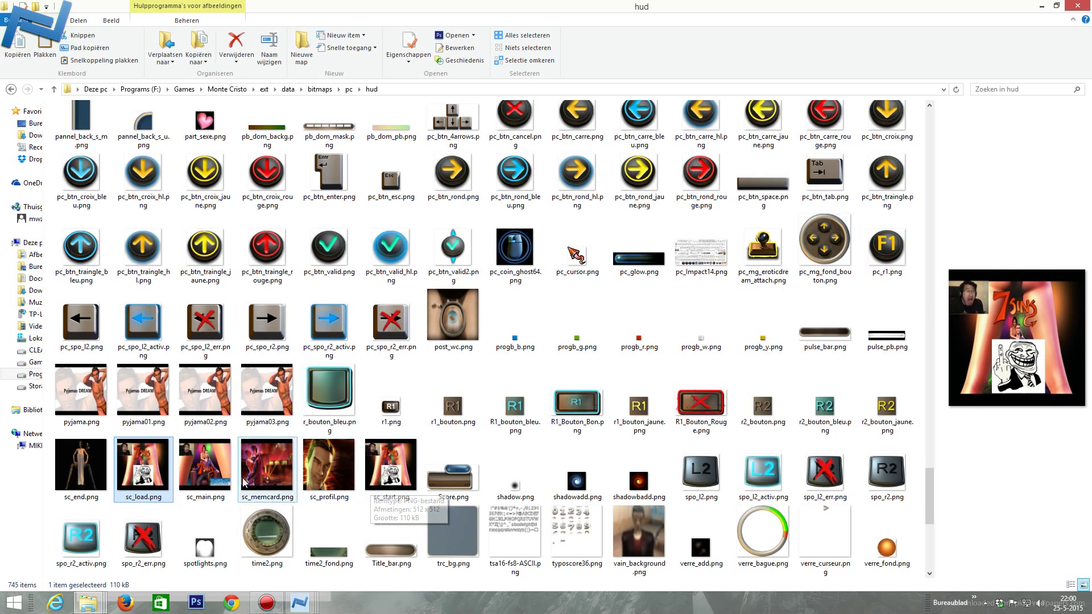
{"action": "key", "text": "Right"}
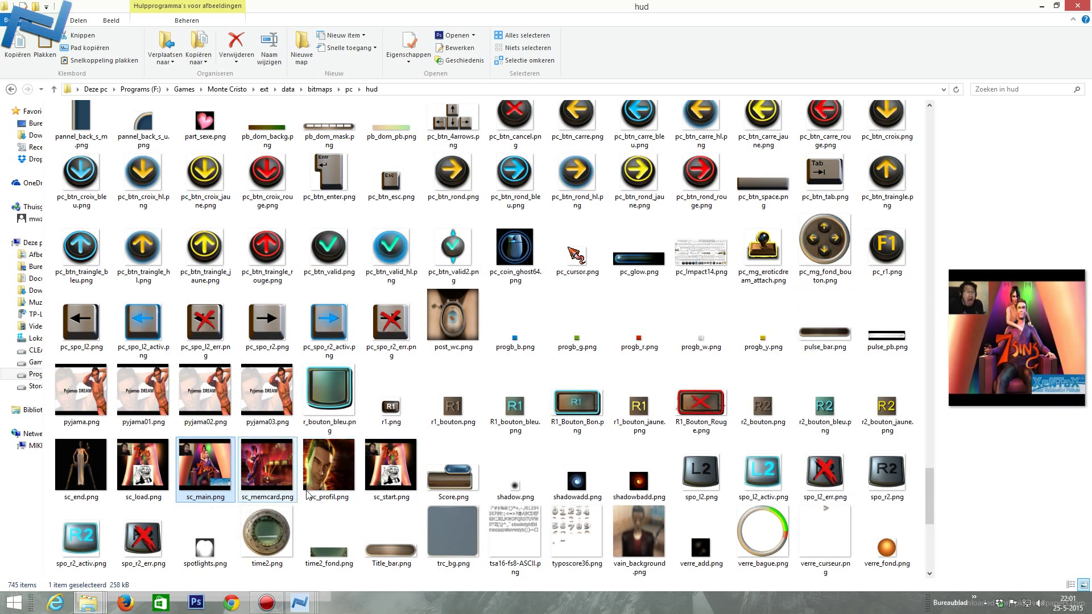
{"action": "left_click", "coordinate": [383, 486]}
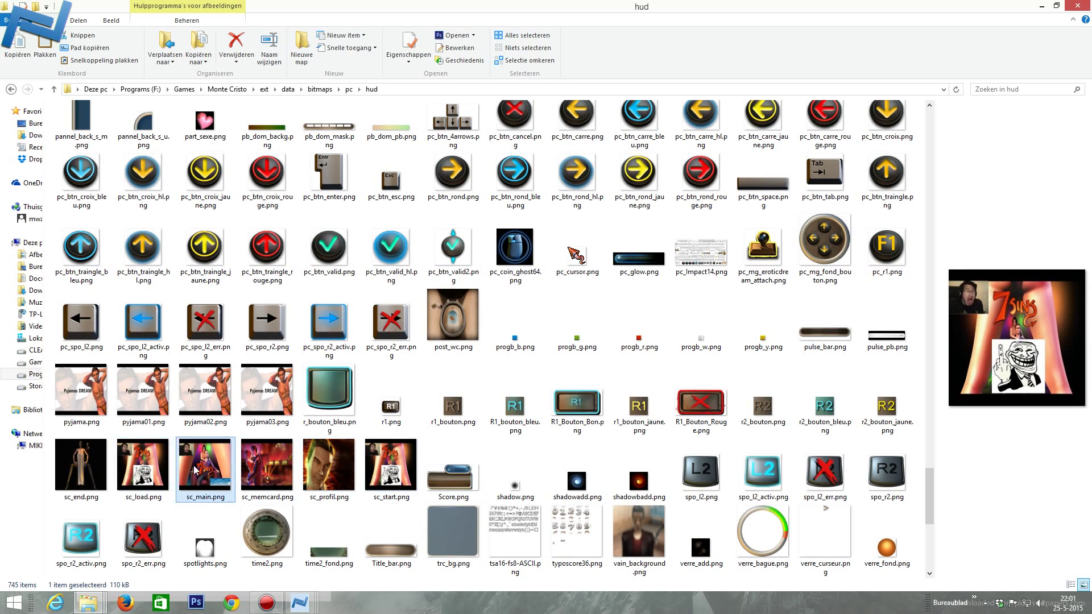
{"action": "scroll", "coordinate": [647, 418], "scroll_direction": "down", "scroll_amount": 5}
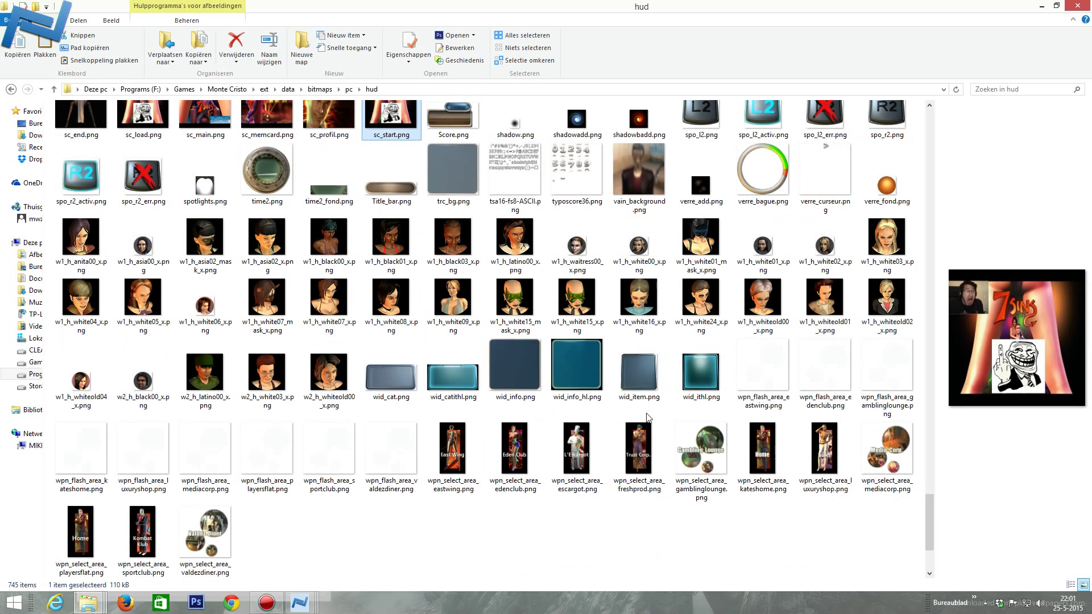
{"action": "scroll", "coordinate": [647, 418], "scroll_direction": "up", "scroll_amount": 8}
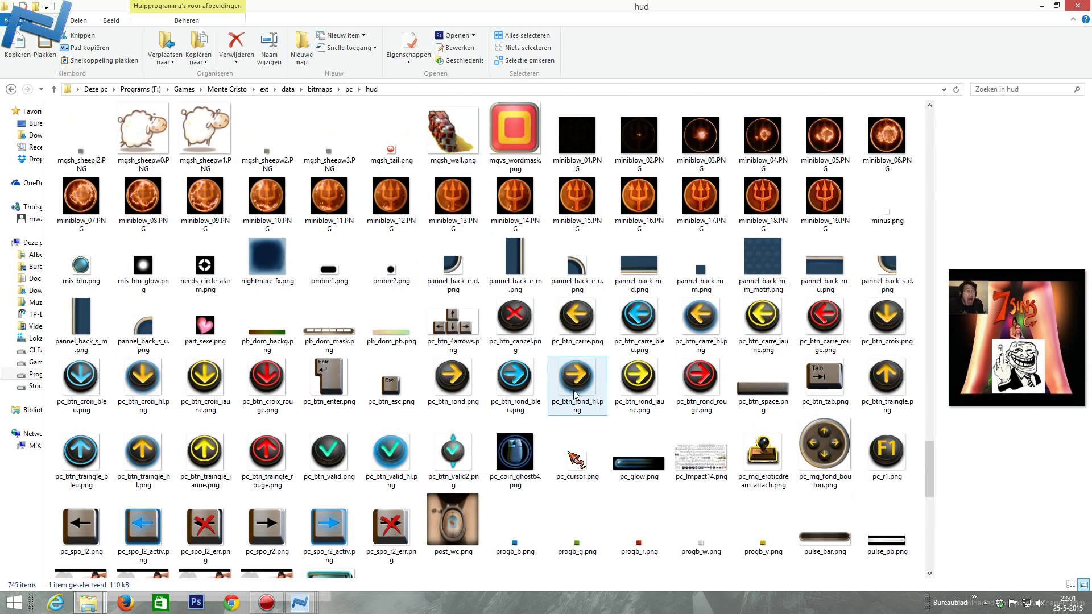
- Go to bitmaps\ps2\hud and preview its area_tuto.png
{"action": "left_click", "coordinate": [319, 90]}
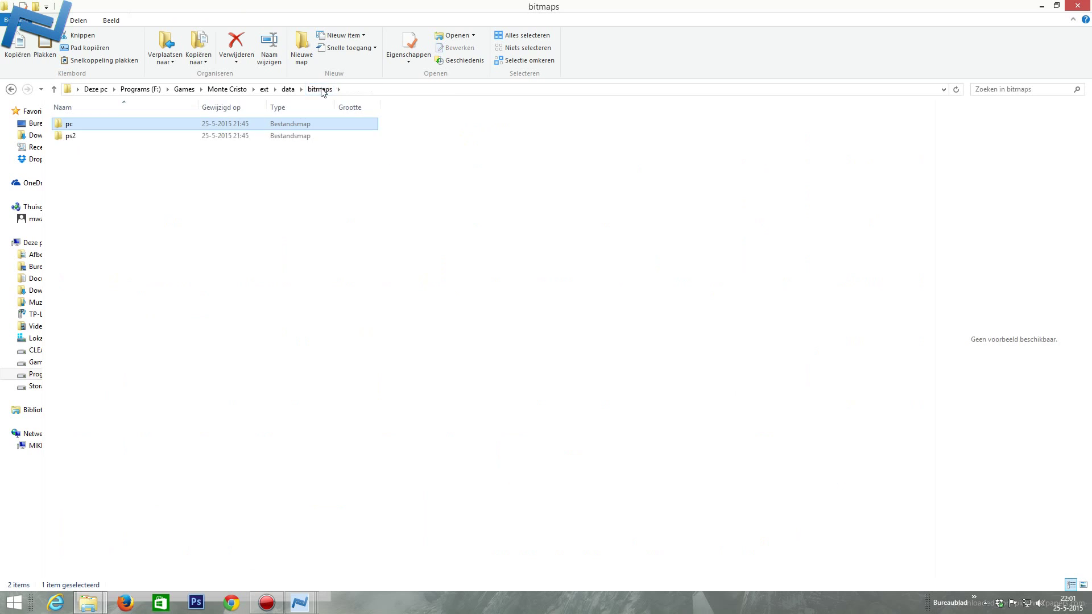
{"action": "double_click", "coordinate": [73, 136]}
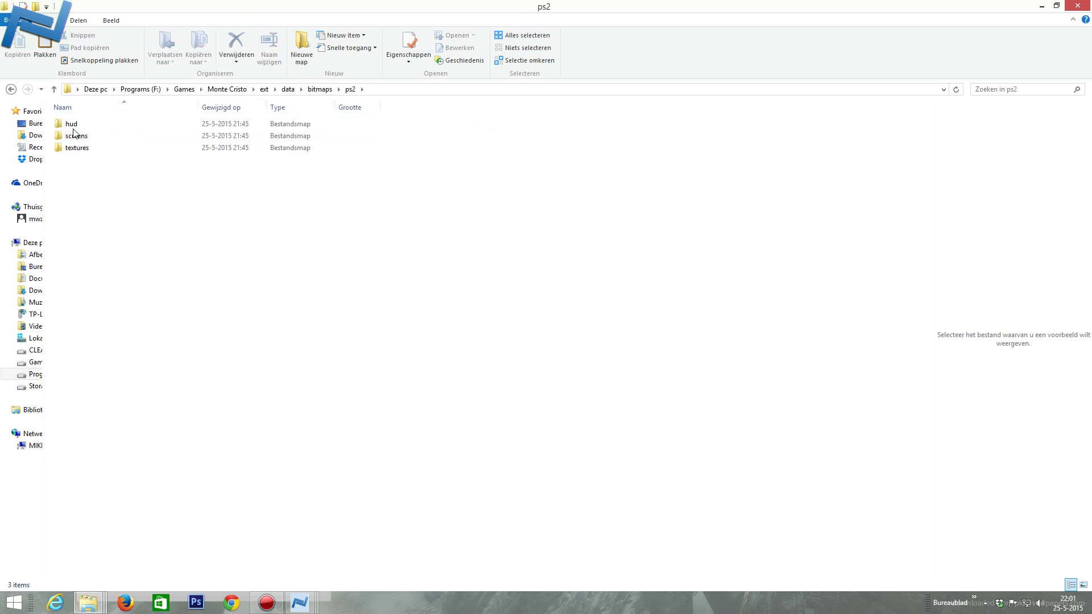
{"action": "double_click", "coordinate": [71, 125]}
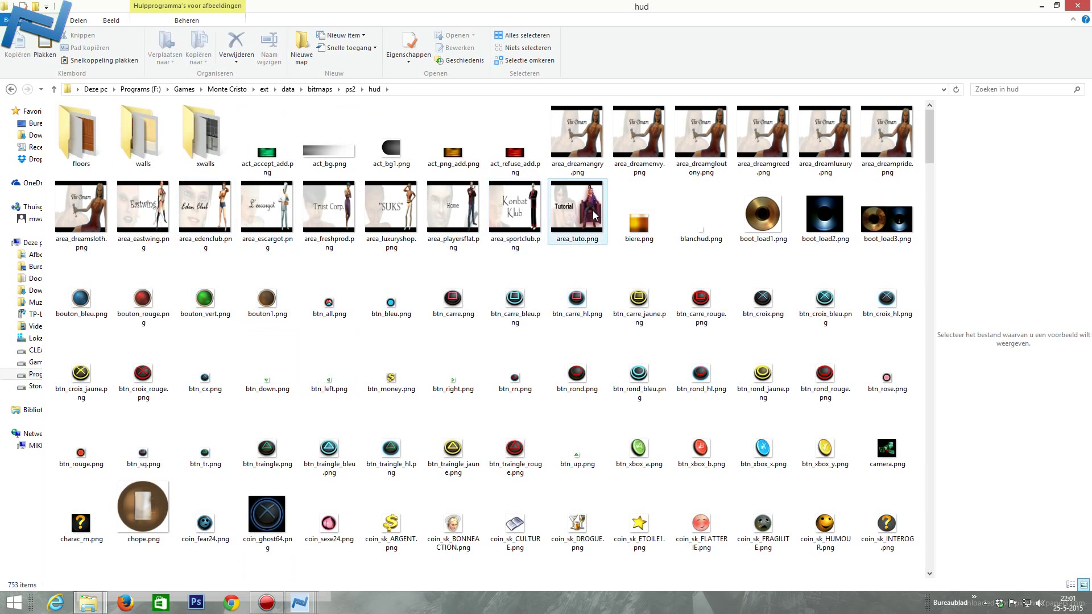
{"action": "left_click", "coordinate": [568, 215]}
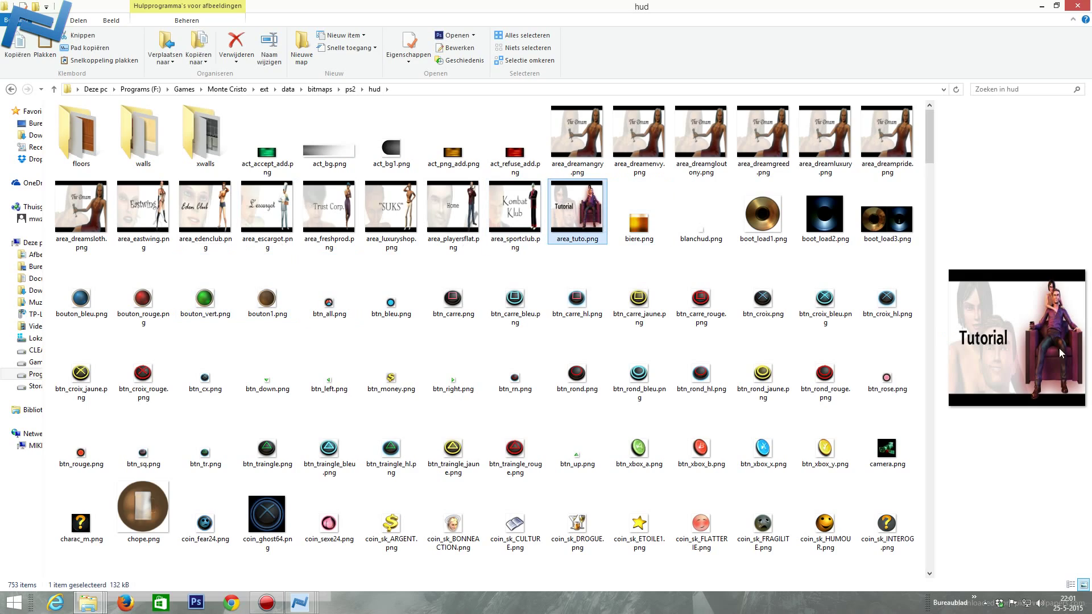
- Scroll to the ps2 screen images and preview sc_load, sc_main and sc_start
{"action": "scroll", "coordinate": [509, 256], "scroll_direction": "down", "scroll_amount": 5}
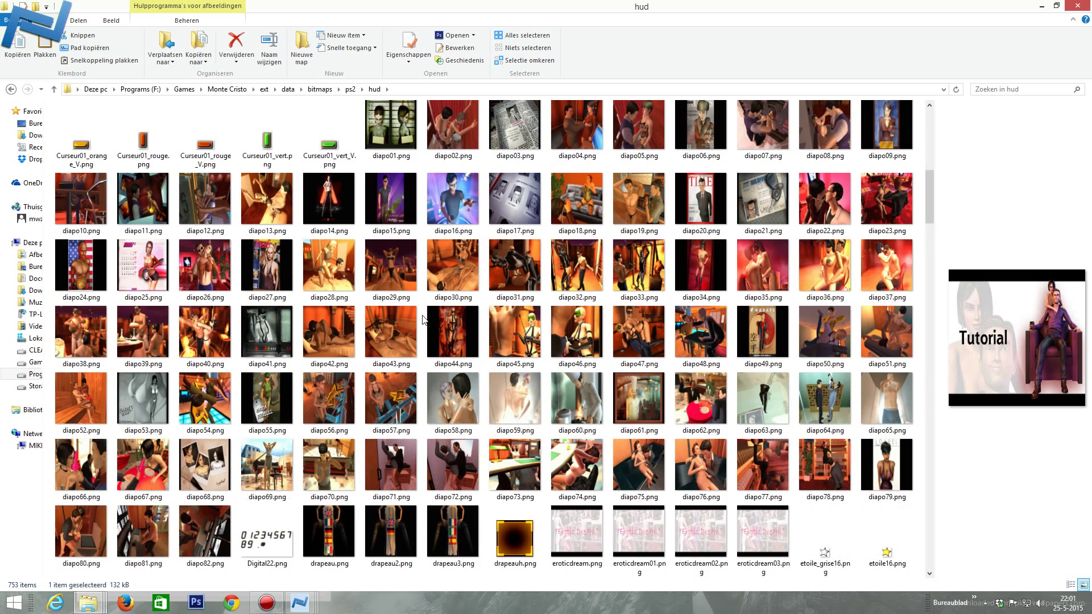
{"action": "scroll", "coordinate": [524, 316], "scroll_direction": "down", "scroll_amount": 5}
{"action": "scroll", "coordinate": [523, 316], "scroll_direction": "down", "scroll_amount": 15}
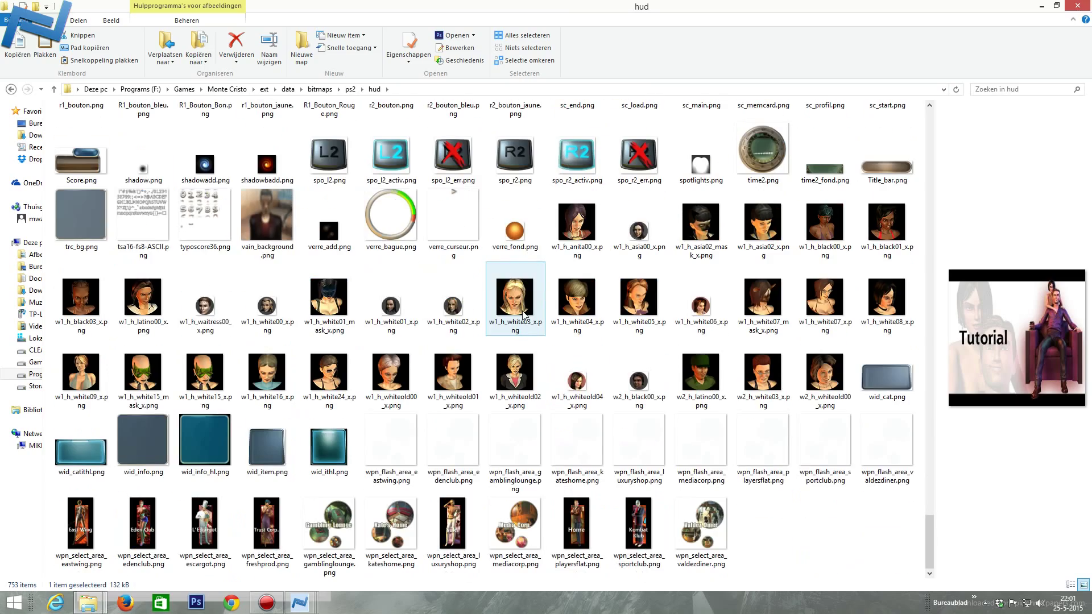
{"action": "scroll", "coordinate": [524, 315], "scroll_direction": "up", "scroll_amount": 15}
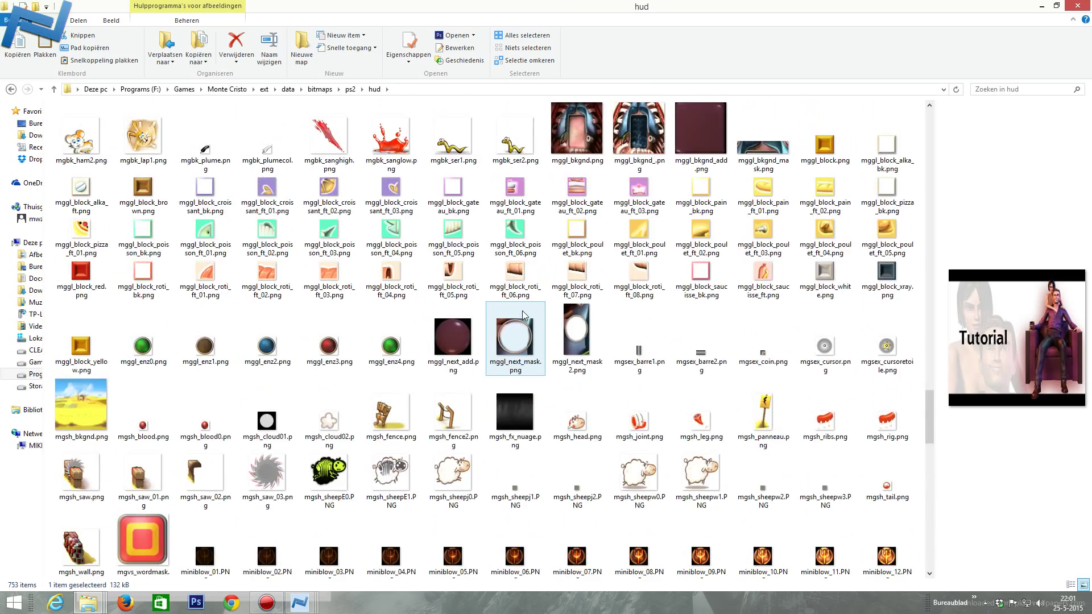
{"action": "scroll", "coordinate": [524, 315], "scroll_direction": "up", "scroll_amount": 5}
{"action": "scroll", "coordinate": [524, 315], "scroll_direction": "down", "scroll_amount": 10}
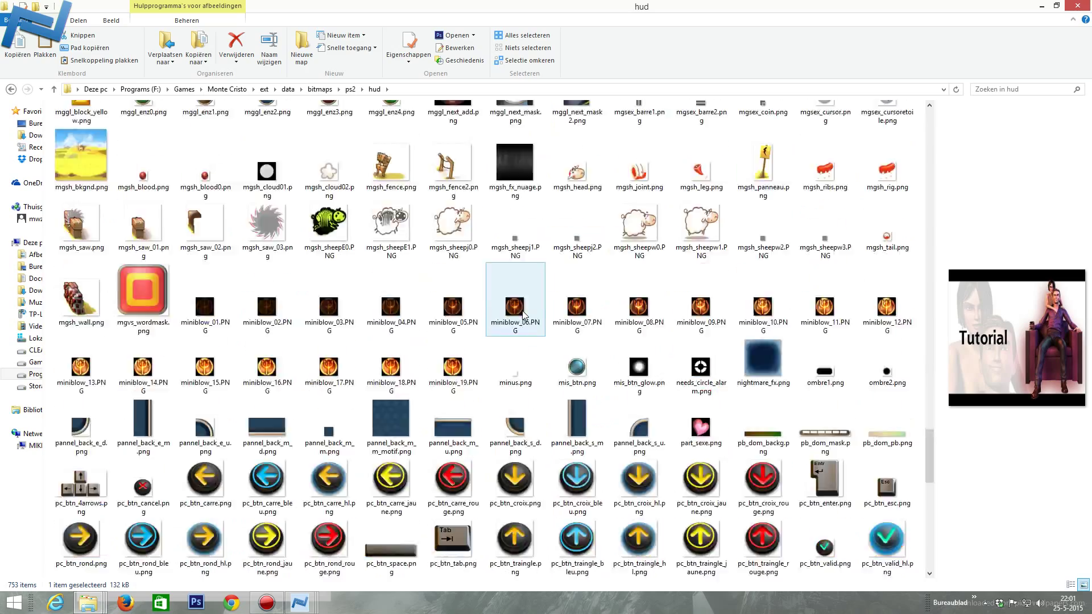
{"action": "scroll", "coordinate": [523, 315], "scroll_direction": "down", "scroll_amount": 6}
{"action": "scroll", "coordinate": [310, 446], "scroll_direction": "up", "scroll_amount": 4}
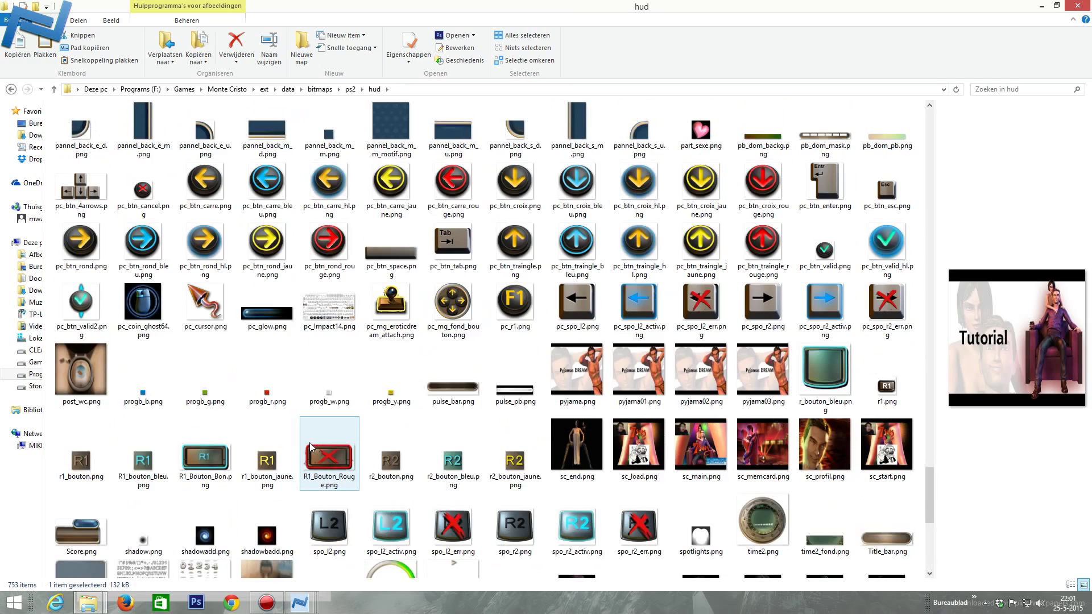
{"action": "left_click", "coordinate": [636, 455]}
{"action": "left_click", "coordinate": [722, 450]}
{"action": "left_click", "coordinate": [870, 458]}
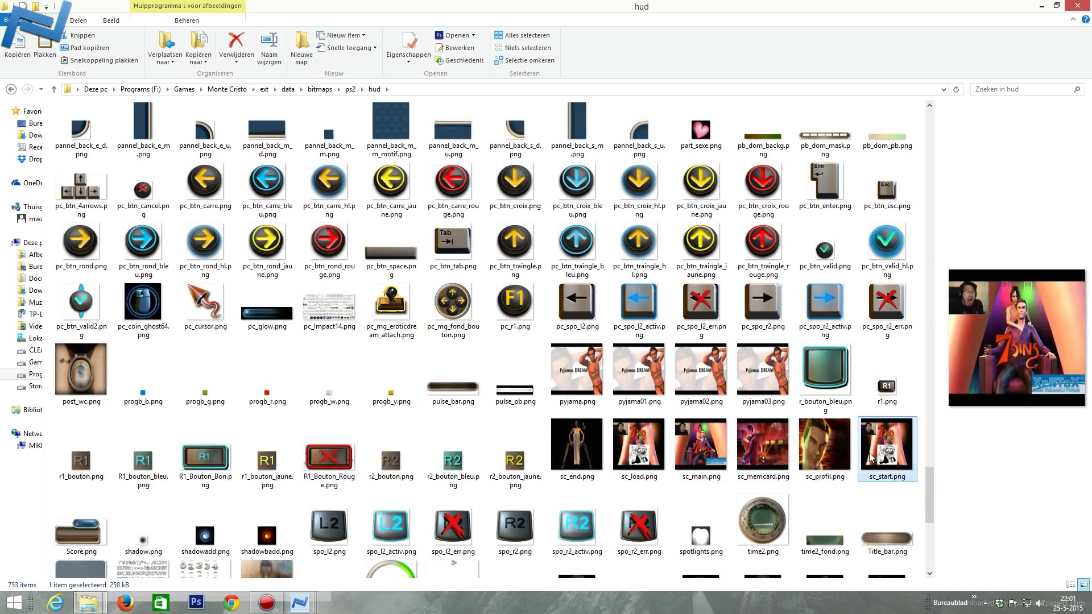
{"action": "scroll", "coordinate": [607, 441], "scroll_direction": "up", "scroll_amount": 20}
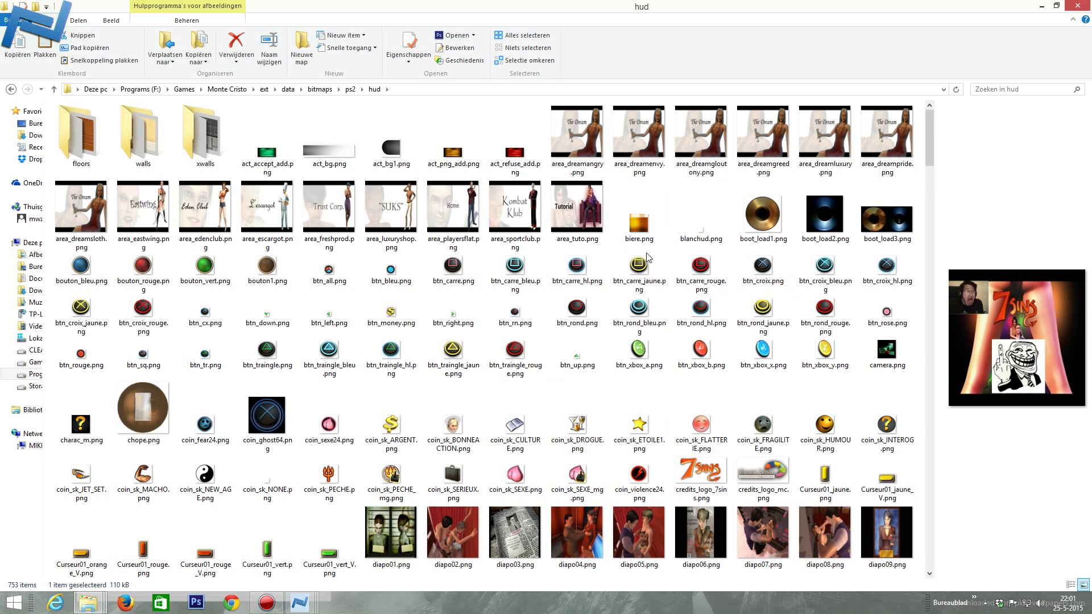
- Back in MultiEx Editor, scroll up to the area_ rows and preview data.pak's area_tuto.png
{"action": "mouse_move", "coordinate": [300, 602]}
{"action": "left_click", "coordinate": [516, 535]}
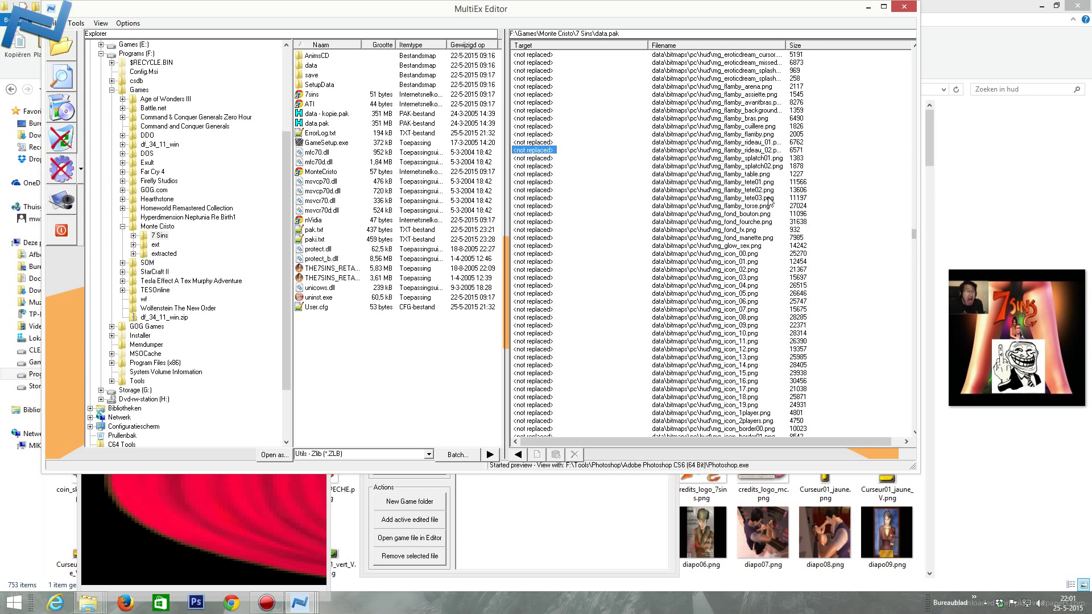
{"action": "scroll", "coordinate": [769, 216], "scroll_direction": "up", "scroll_amount": 20}
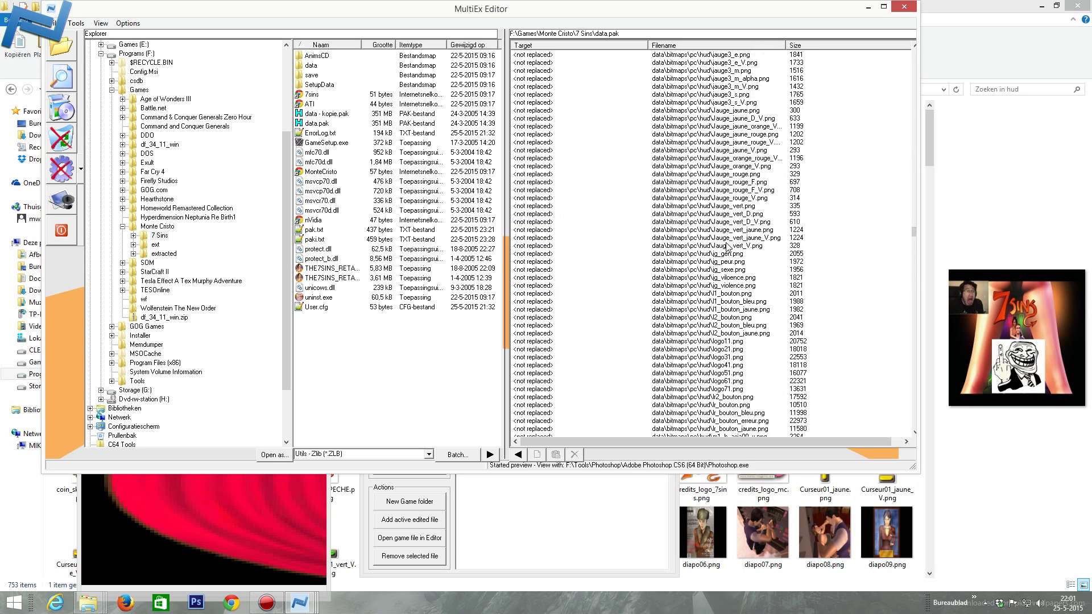
{"action": "scroll", "coordinate": [727, 249], "scroll_direction": "up", "scroll_amount": 7}
{"action": "scroll", "coordinate": [916, 58], "scroll_direction": "up", "scroll_amount": 15}
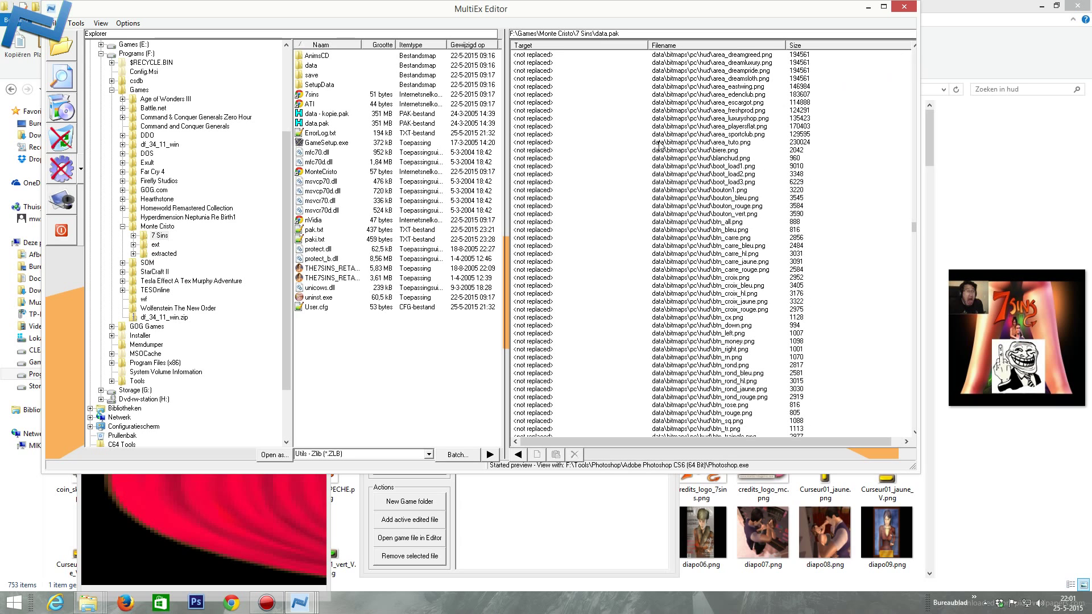
{"action": "left_click", "coordinate": [654, 143]}
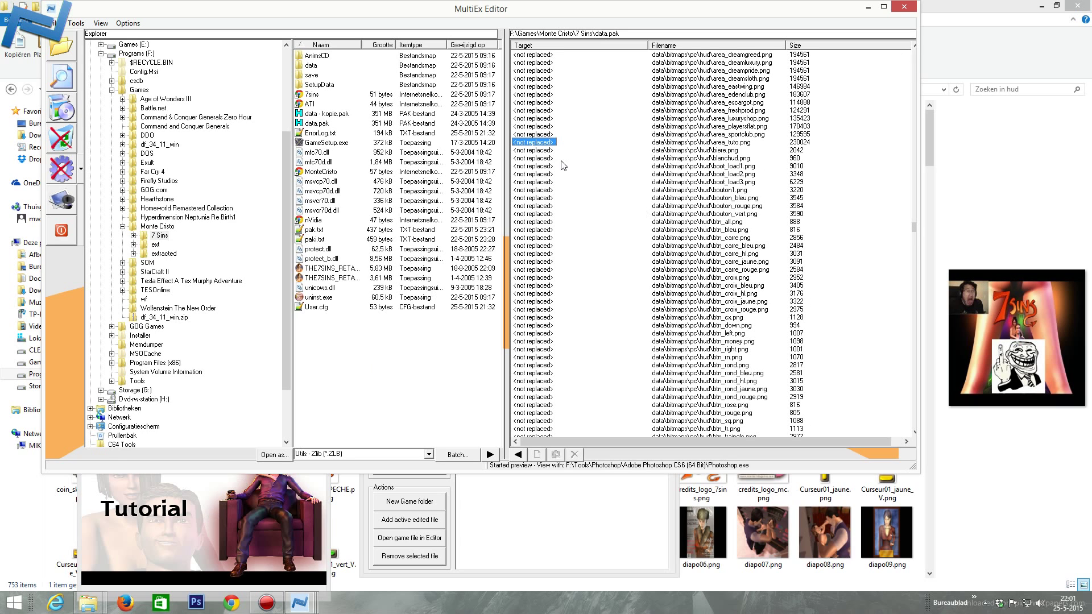
{"action": "double_click", "coordinate": [542, 145]}
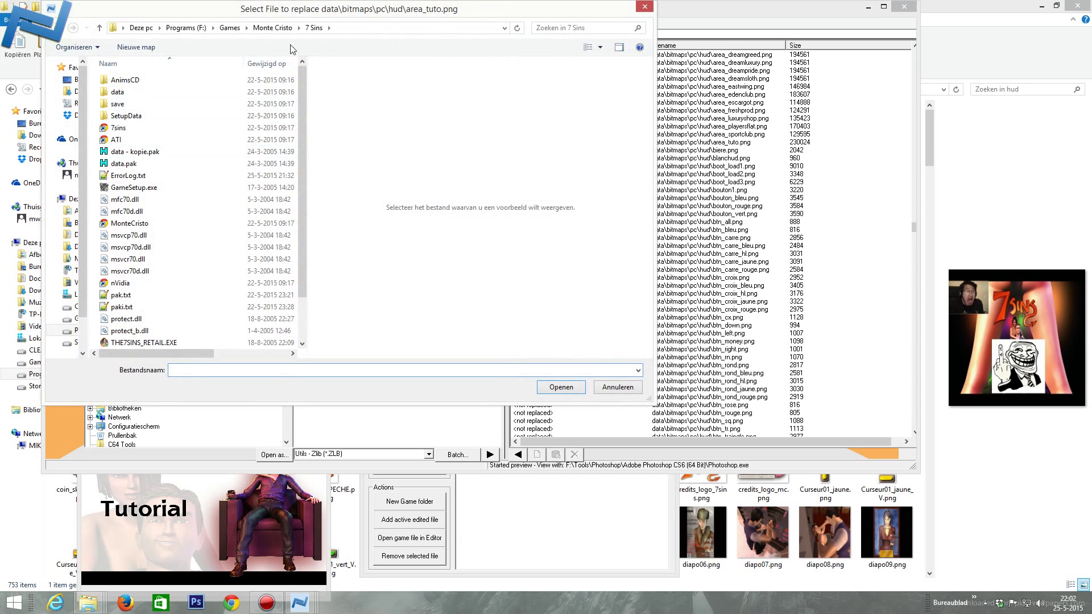
{"action": "left_click", "coordinate": [272, 27]}
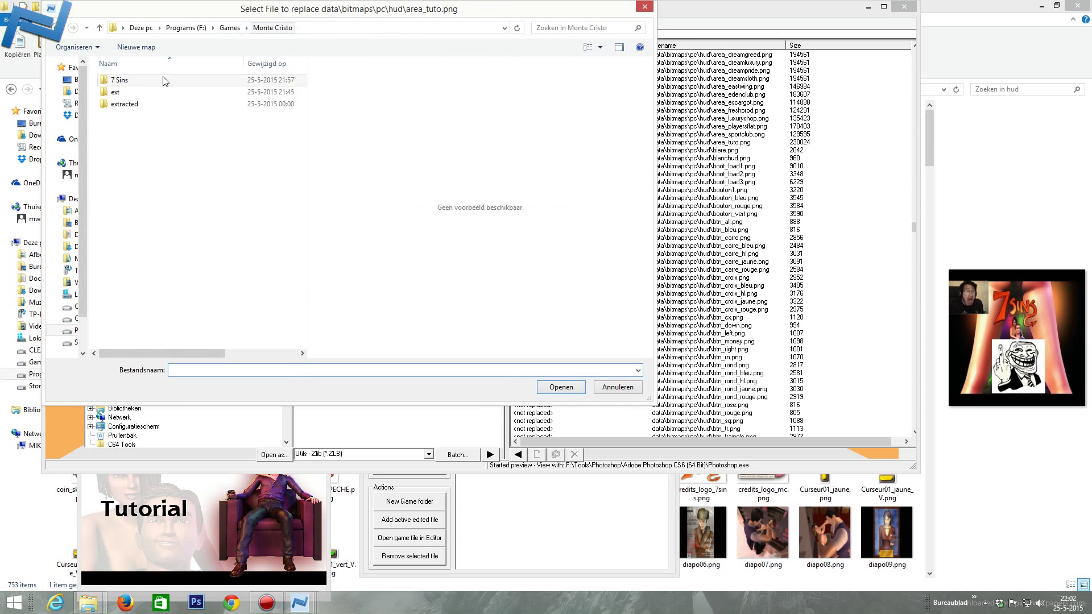
{"action": "double_click", "coordinate": [136, 92]}
{"action": "double_click", "coordinate": [130, 80]}
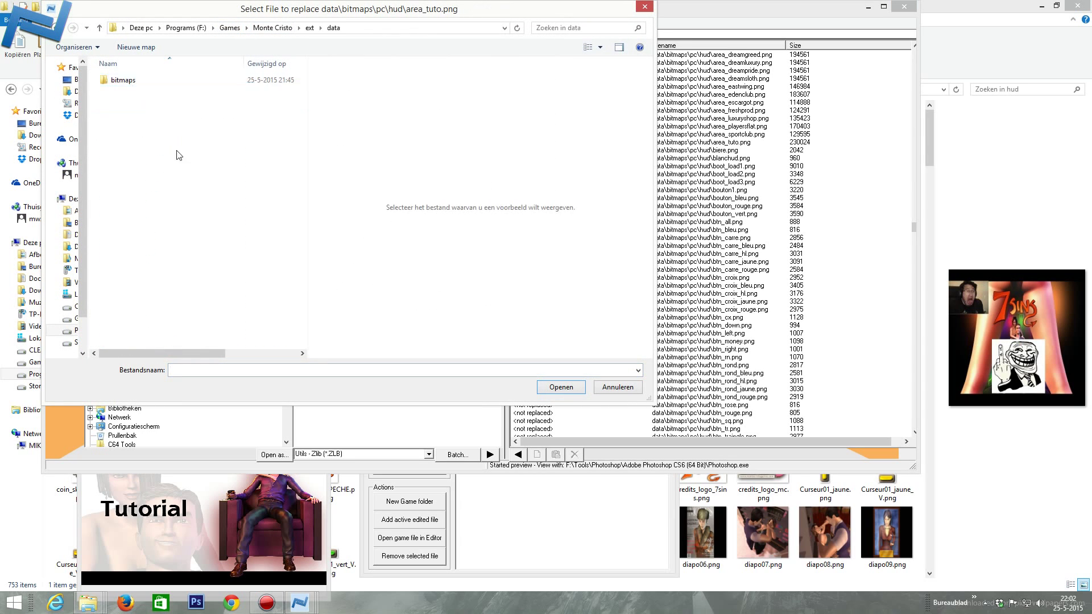
{"action": "double_click", "coordinate": [129, 84]}
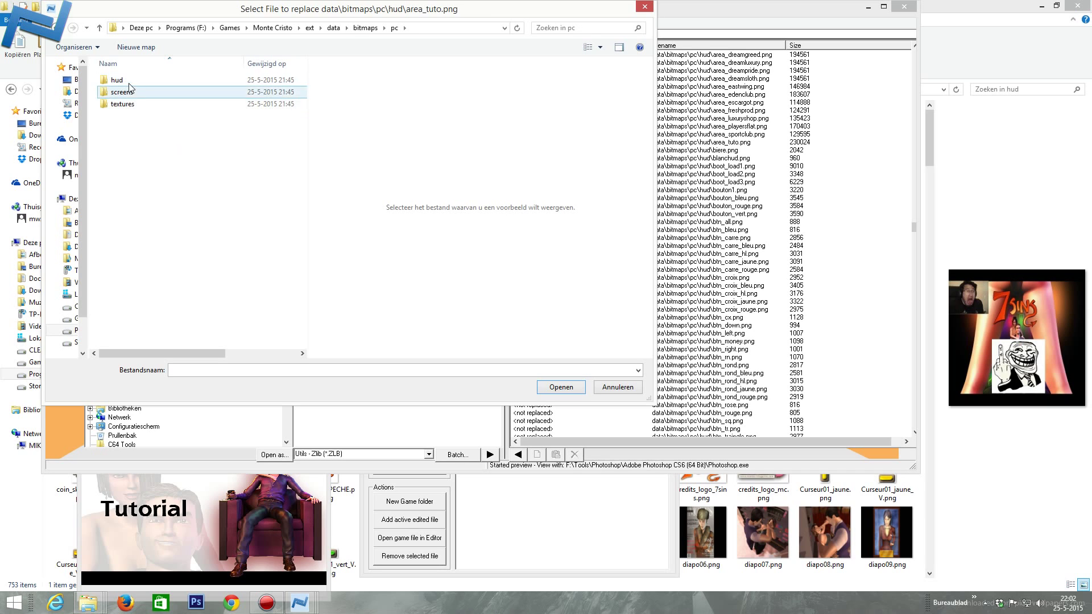
{"action": "double_click", "coordinate": [129, 84]}
{"action": "double_click", "coordinate": [130, 83]}
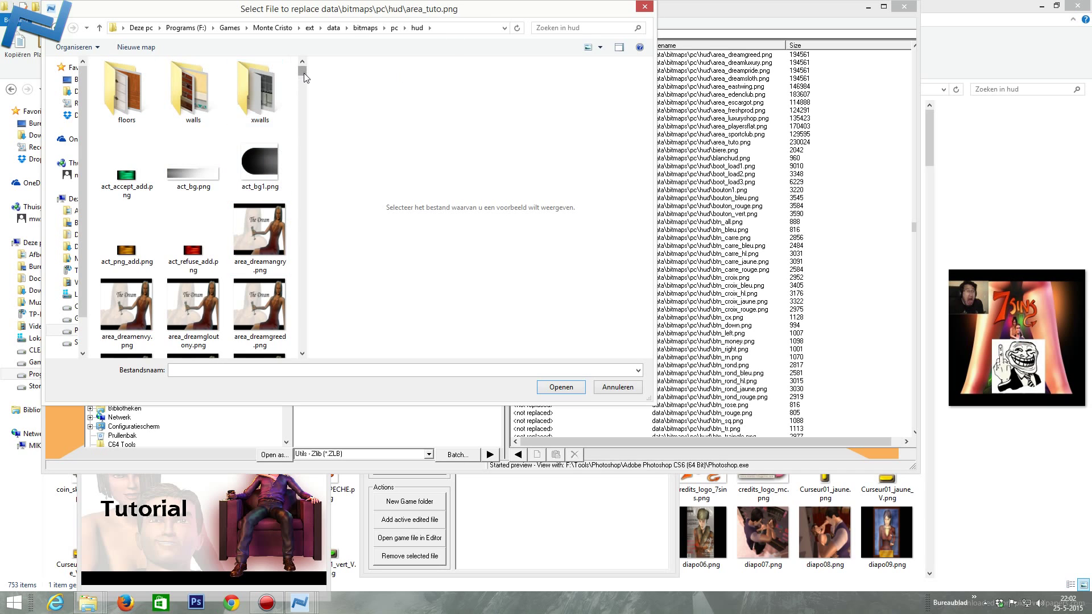
{"action": "left_click", "coordinate": [302, 353]}
{"action": "left_click", "coordinate": [302, 354]}
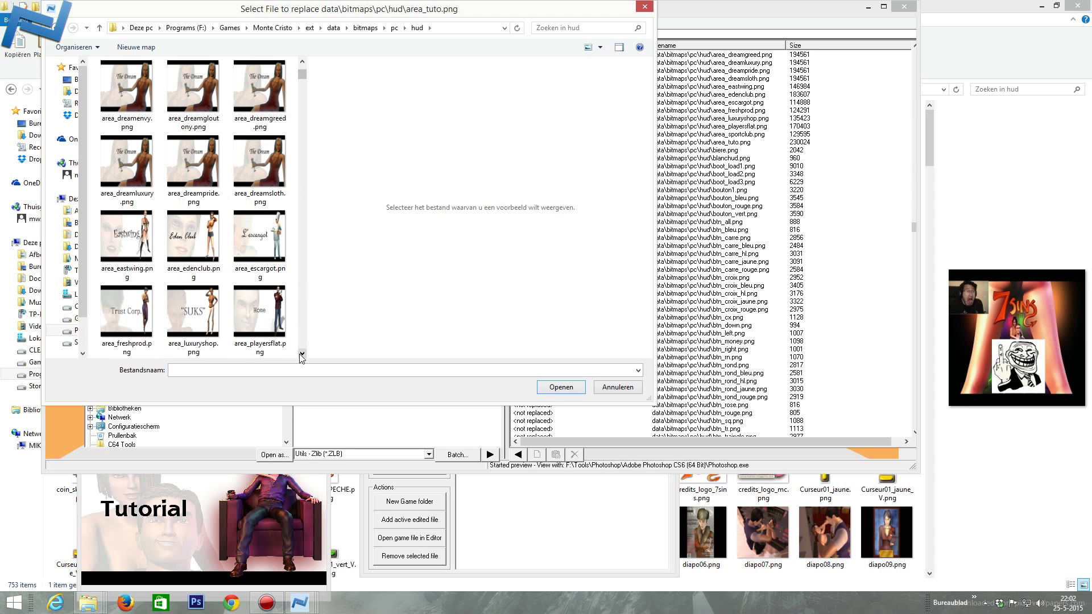
{"action": "left_click", "coordinate": [302, 354]}
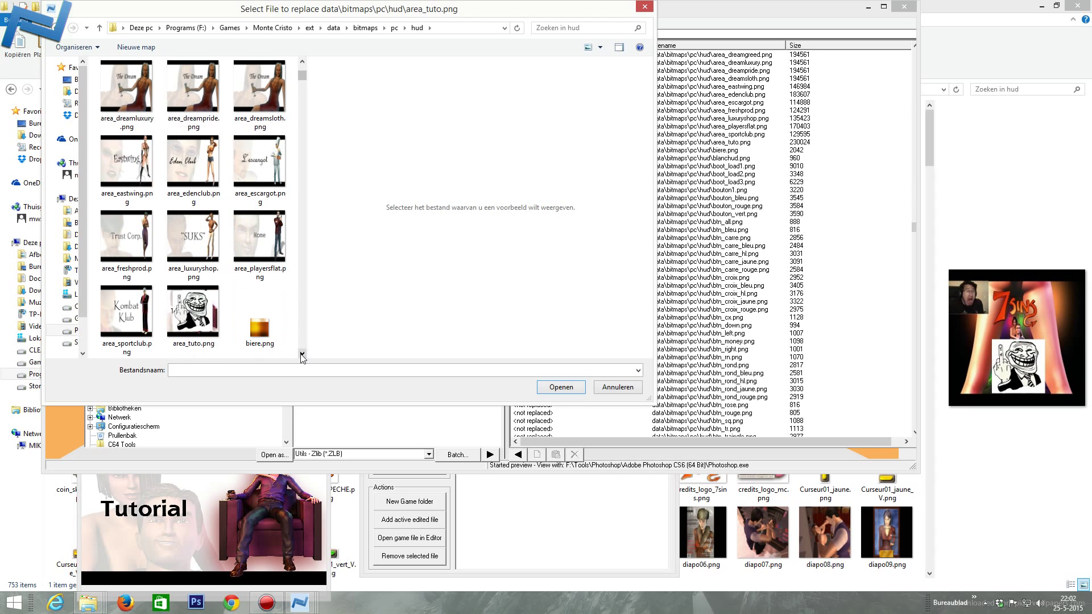
{"action": "left_click", "coordinate": [193, 311]}
{"action": "left_click", "coordinate": [551, 391]}
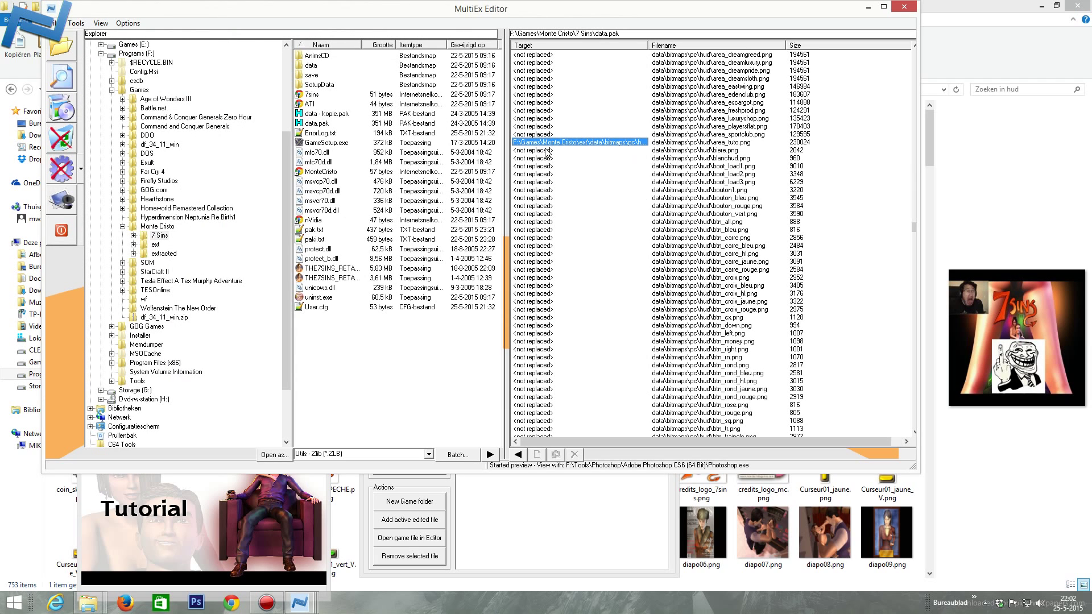
{"action": "left_click", "coordinate": [913, 244]}
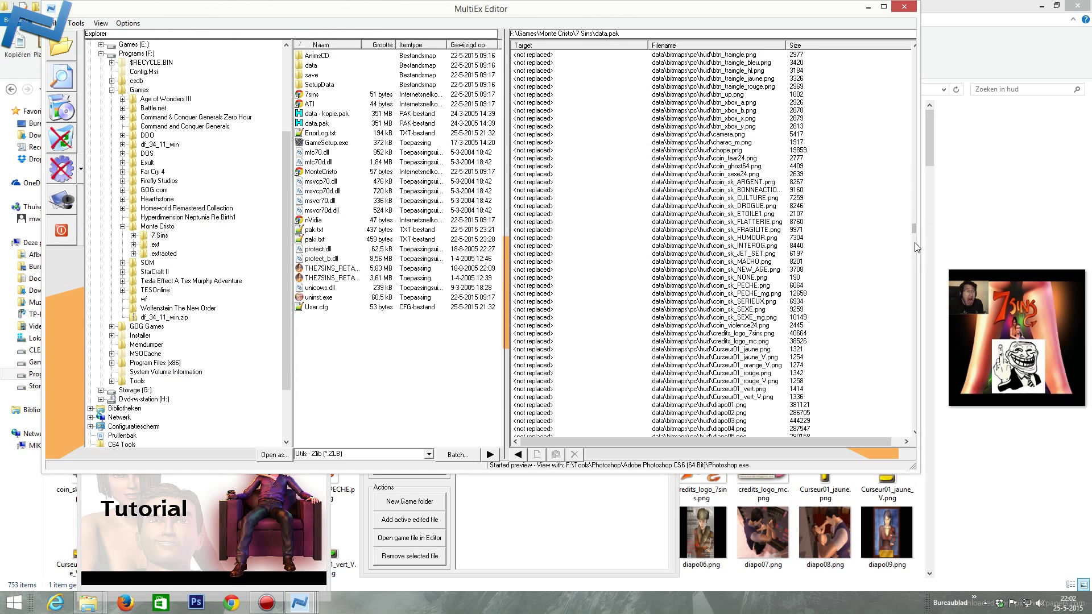
{"action": "left_click", "coordinate": [914, 245]}
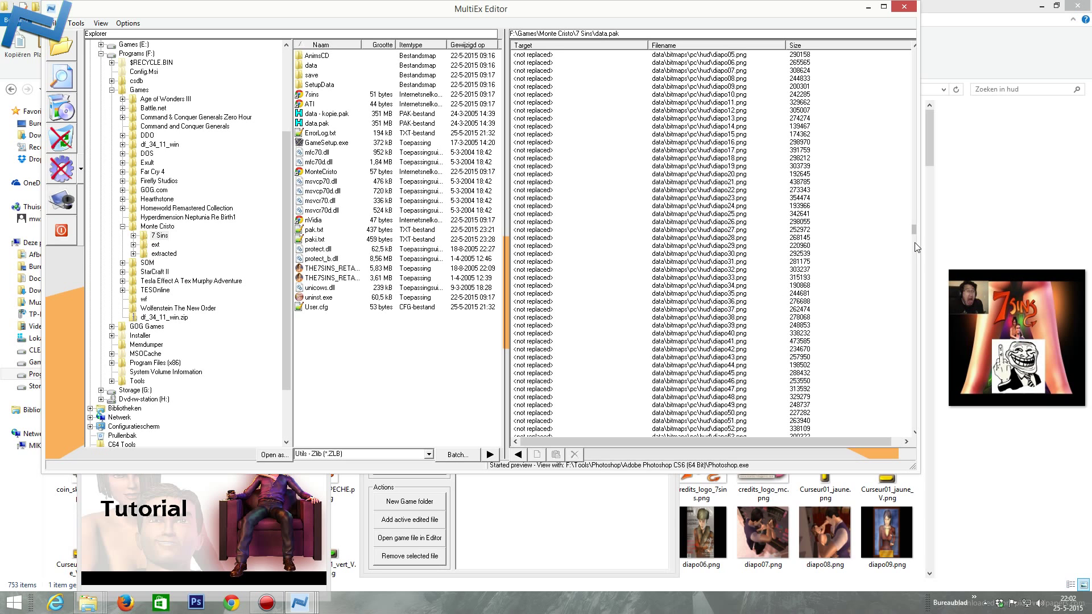
{"action": "left_click", "coordinate": [913, 244]}
{"action": "left_click", "coordinate": [914, 244]}
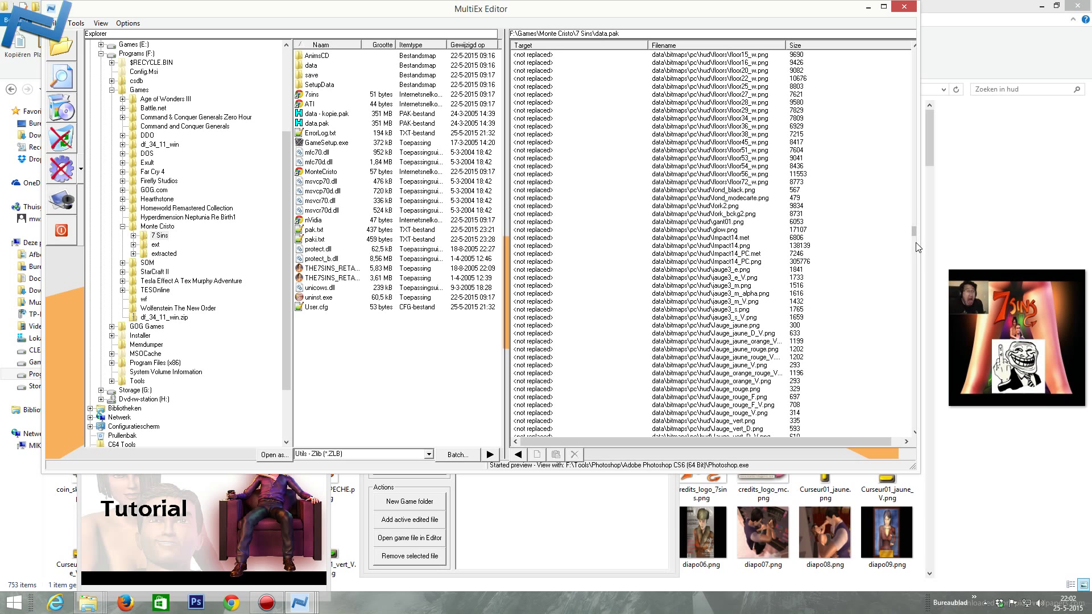
{"action": "left_click", "coordinate": [913, 246]}
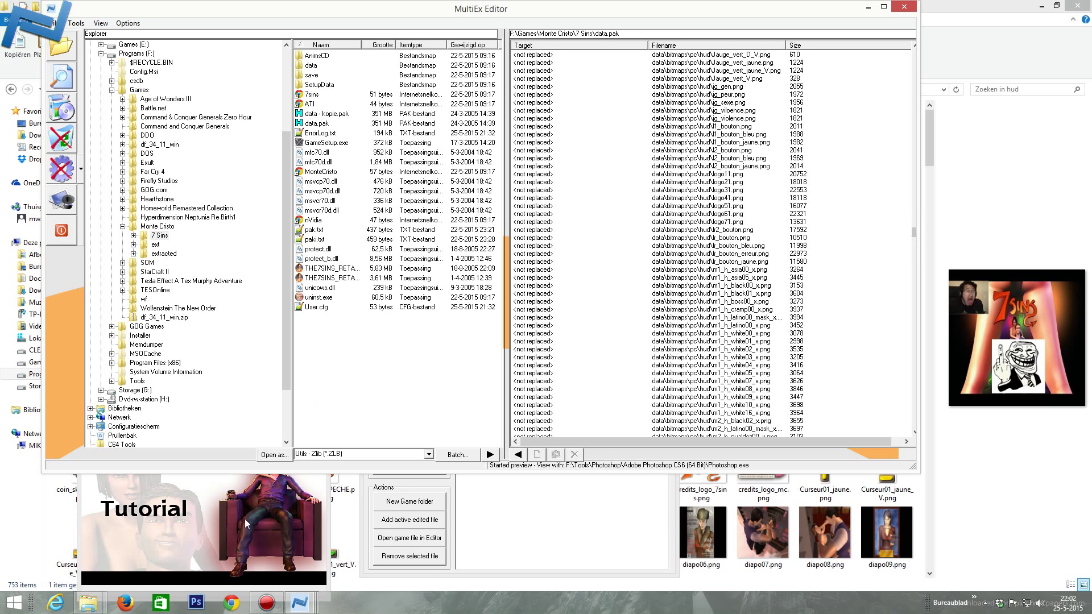
- In Explorer, navigate from the extracted data folder into bitmaps\pc\hud
{"action": "left_click", "coordinate": [698, 518]}
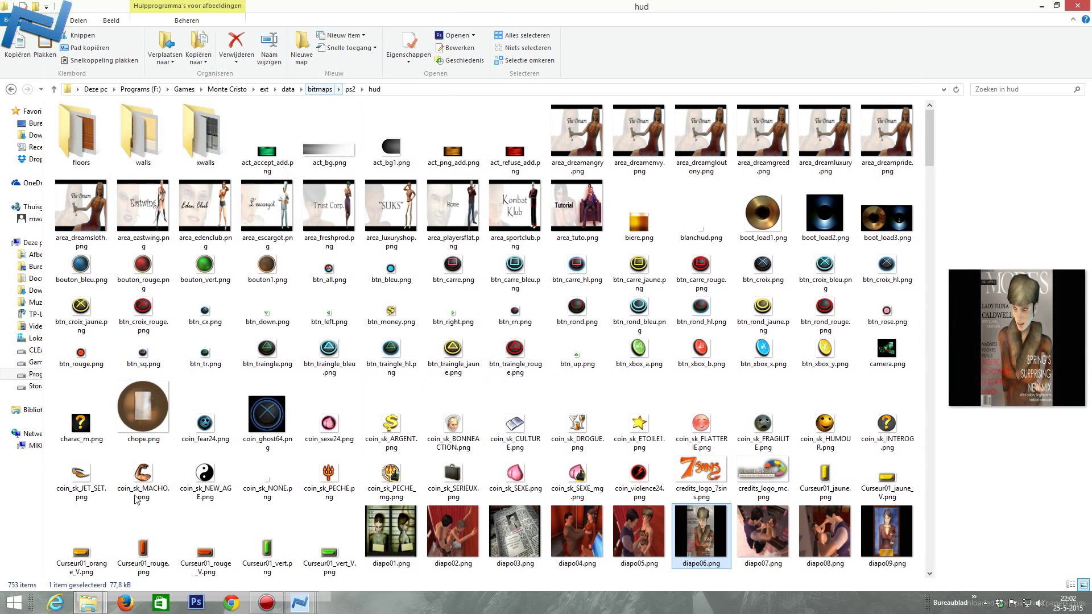
{"action": "left_click", "coordinate": [294, 90]}
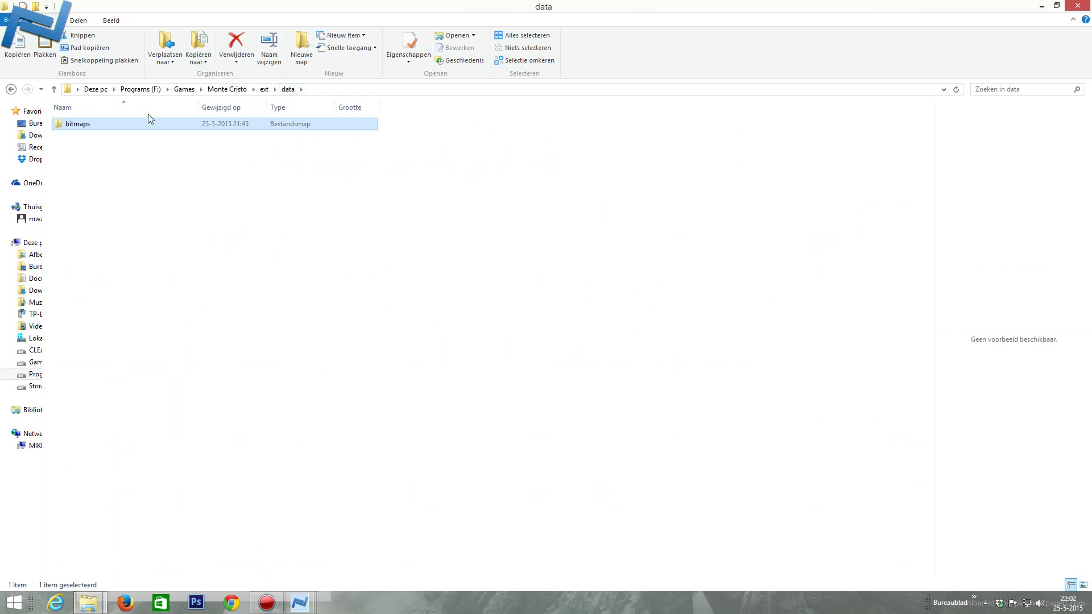
{"action": "double_click", "coordinate": [69, 126]}
{"action": "double_click", "coordinate": [69, 124]}
{"action": "double_click", "coordinate": [80, 126]}
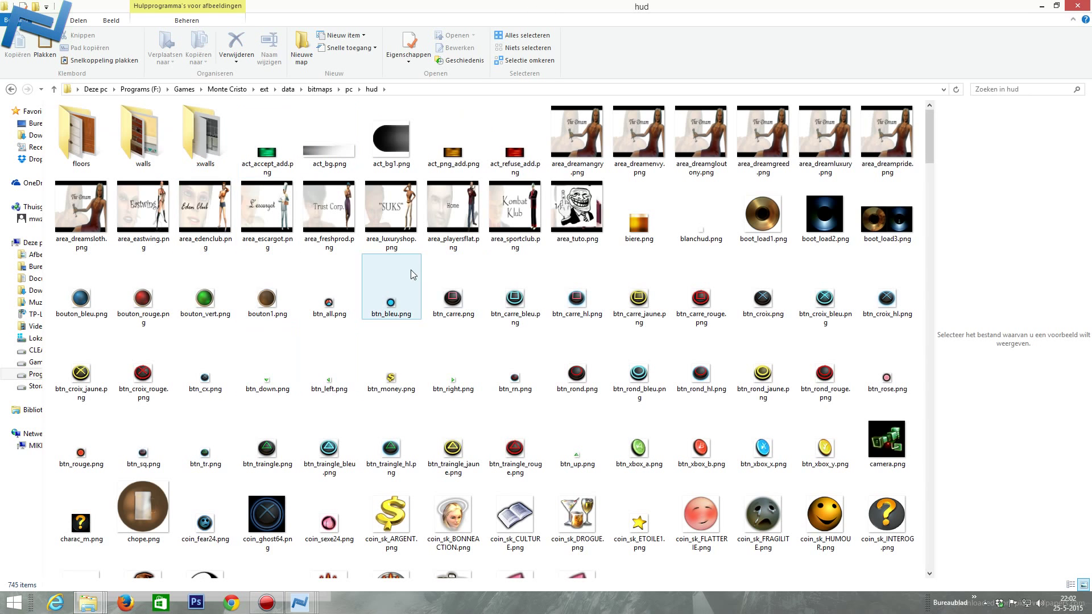
- Scroll the pc hud folder down to the sc_load, sc_main and sc_start images
{"action": "left_click", "coordinate": [407, 310]}
{"action": "scroll", "coordinate": [407, 310], "scroll_direction": "down", "scroll_amount": 5}
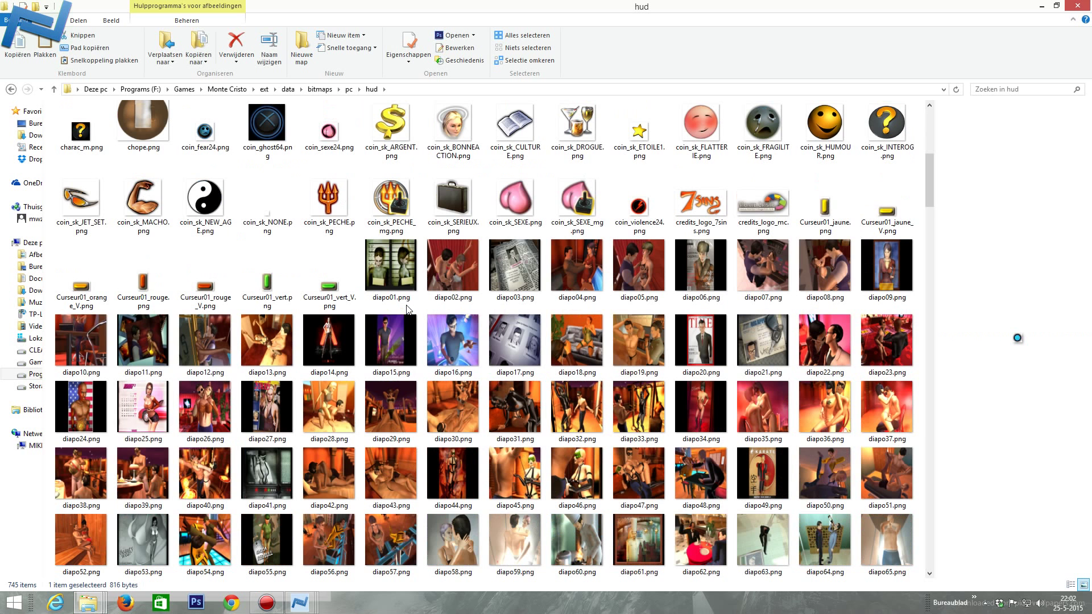
{"action": "scroll", "coordinate": [407, 310], "scroll_direction": "down", "scroll_amount": 6}
{"action": "scroll", "coordinate": [407, 310], "scroll_direction": "down", "scroll_amount": 6}
{"action": "scroll", "coordinate": [407, 310], "scroll_direction": "down", "scroll_amount": 10}
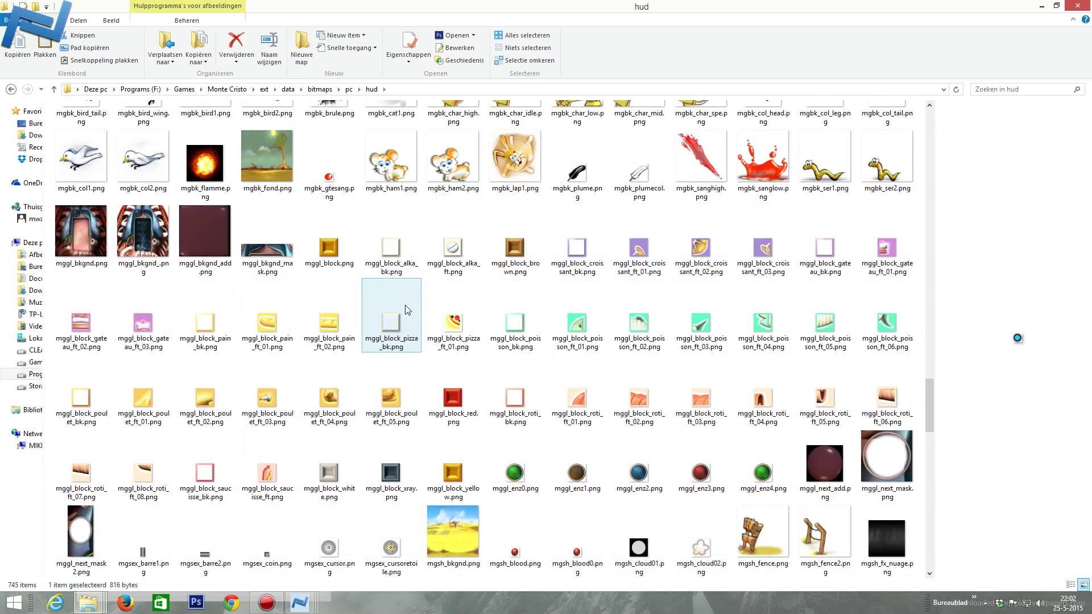
{"action": "scroll", "coordinate": [407, 310], "scroll_direction": "down", "scroll_amount": 5}
{"action": "scroll", "coordinate": [407, 309], "scroll_direction": "down", "scroll_amount": 6}
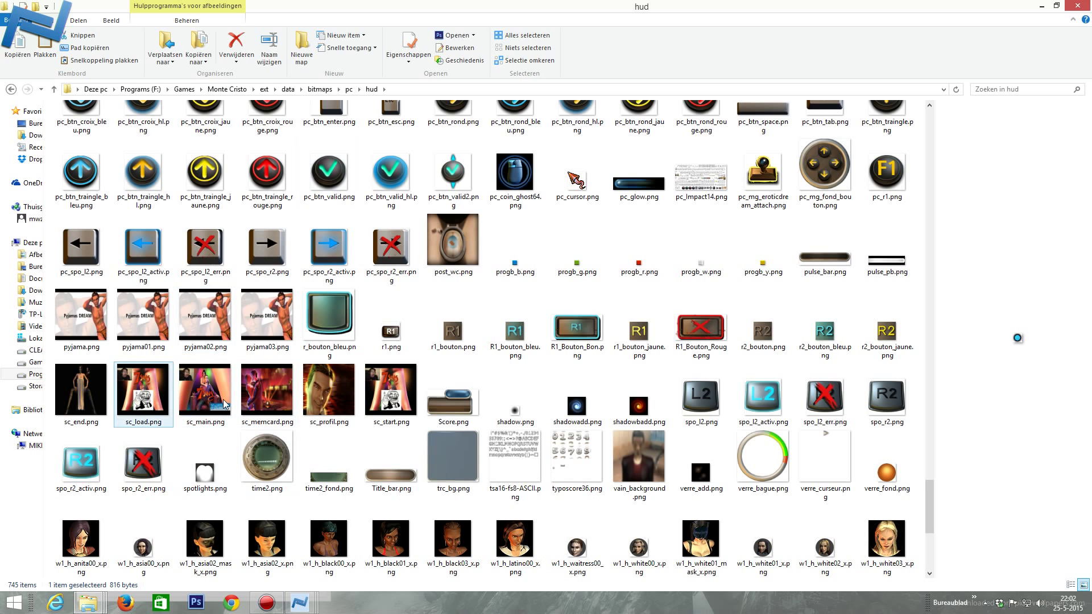
- Return to MultiEx Editor and select the sc_load.png entry in data.pak
{"action": "mouse_move", "coordinate": [295, 603]}
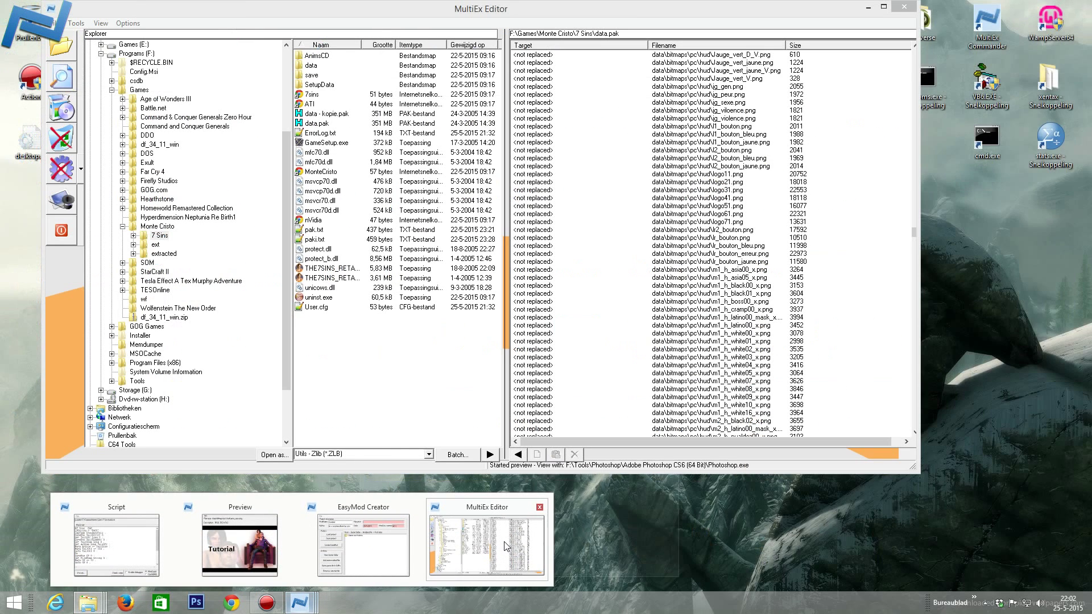
{"action": "left_click", "coordinate": [481, 545]}
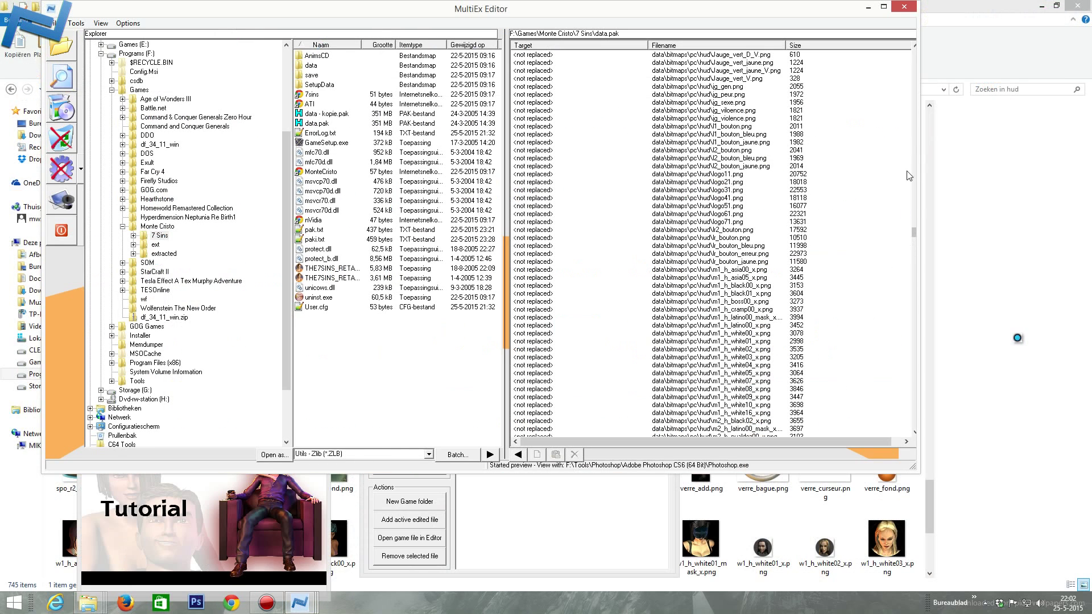
{"action": "scroll", "coordinate": [915, 260], "scroll_direction": "down", "scroll_amount": 15}
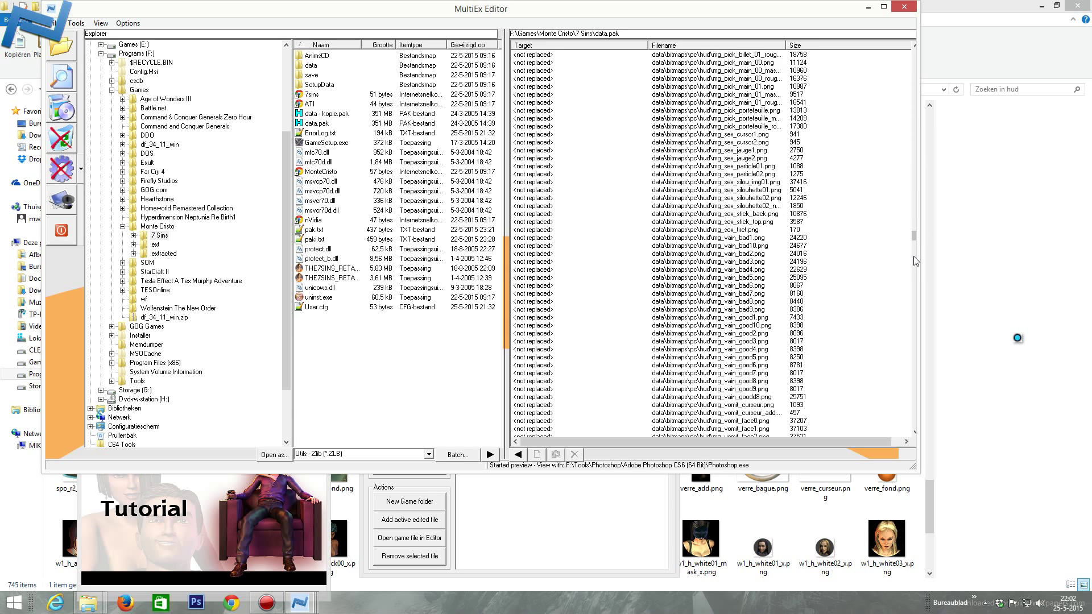
{"action": "scroll", "coordinate": [915, 260], "scroll_direction": "down", "scroll_amount": 10}
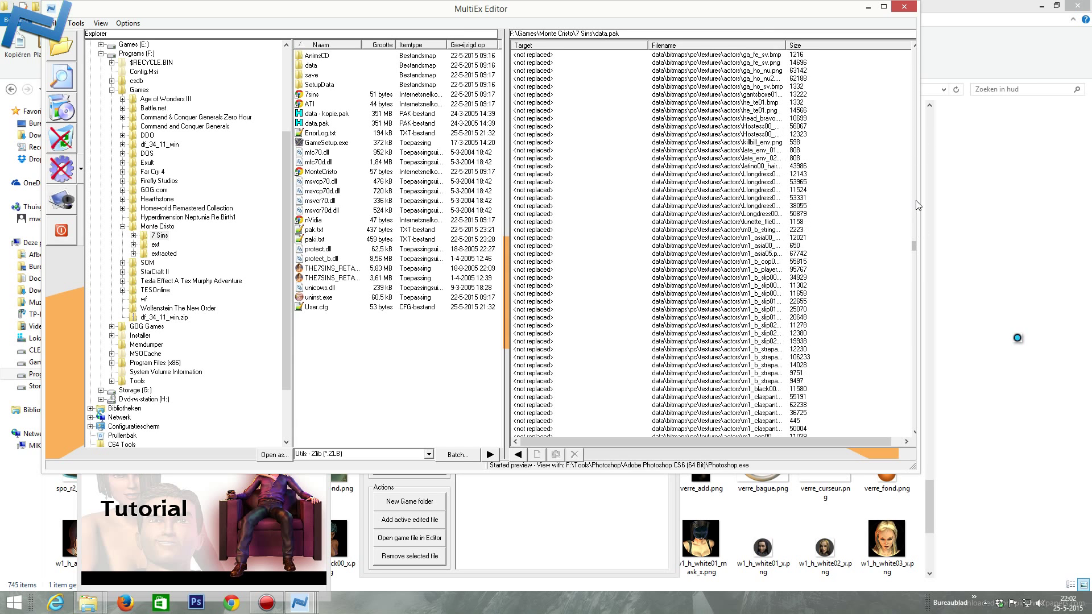
{"action": "scroll", "coordinate": [913, 206], "scroll_direction": "up", "scroll_amount": 8}
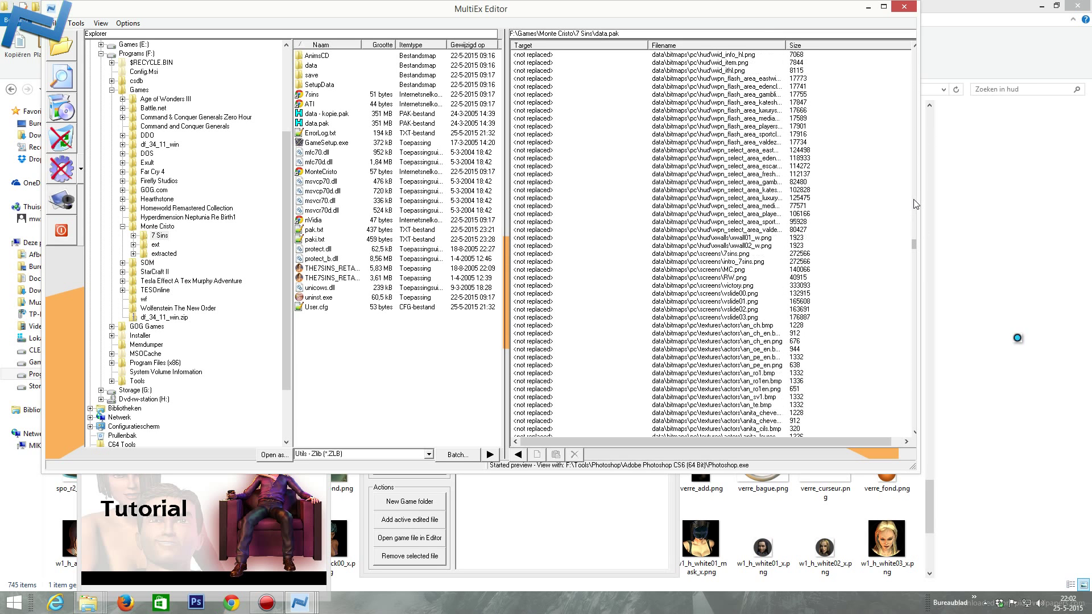
{"action": "scroll", "coordinate": [907, 204], "scroll_direction": "up", "scroll_amount": 1}
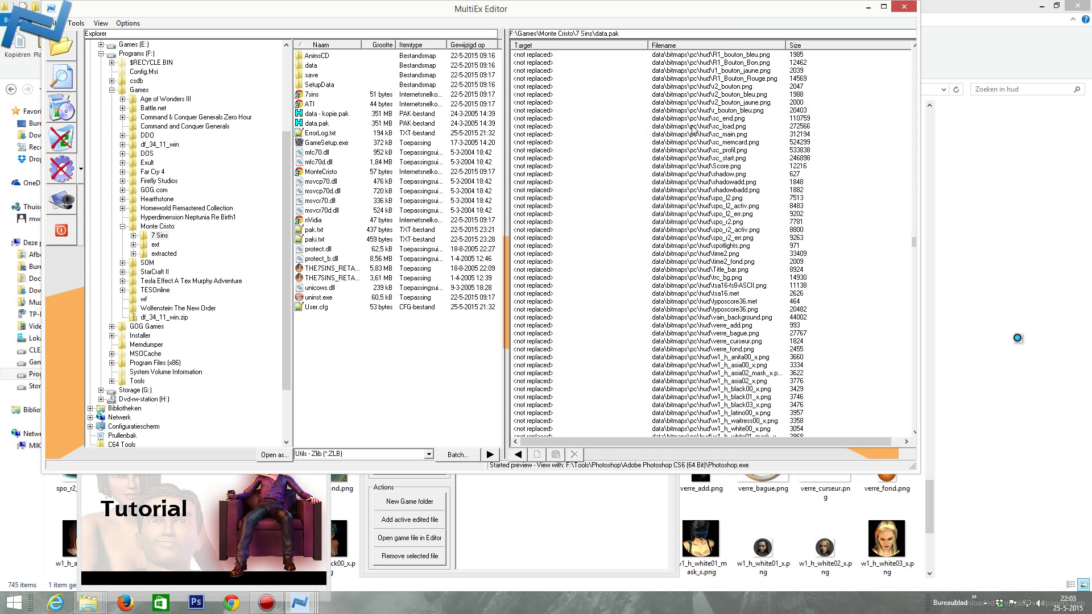
{"action": "left_click", "coordinate": [543, 126]}
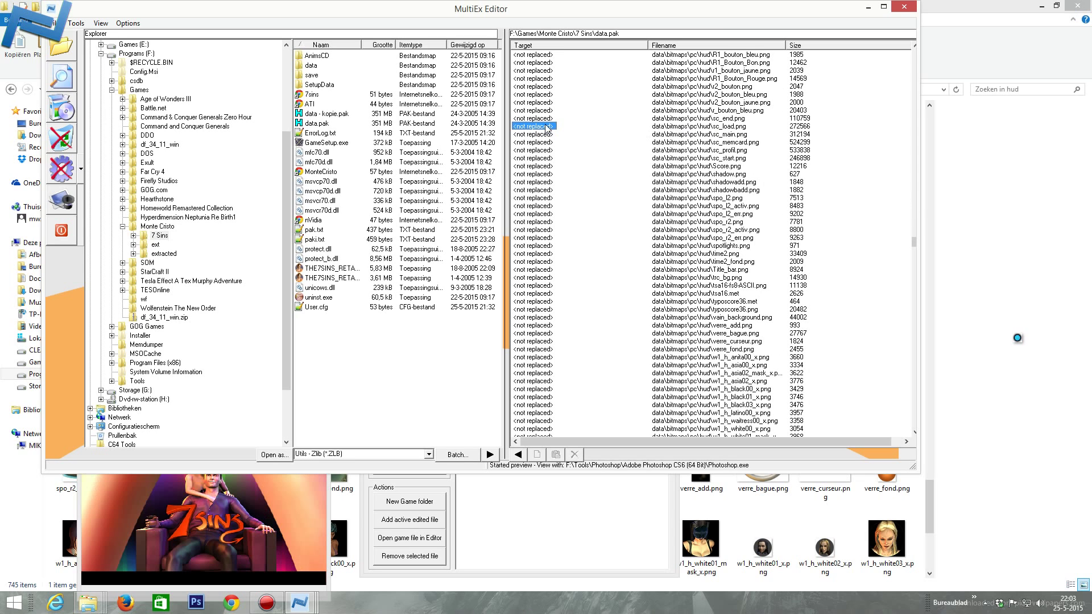
- Choose the edited sc_load.png from the extracted pc hud folder as its replacement
{"action": "double_click", "coordinate": [677, 130]}
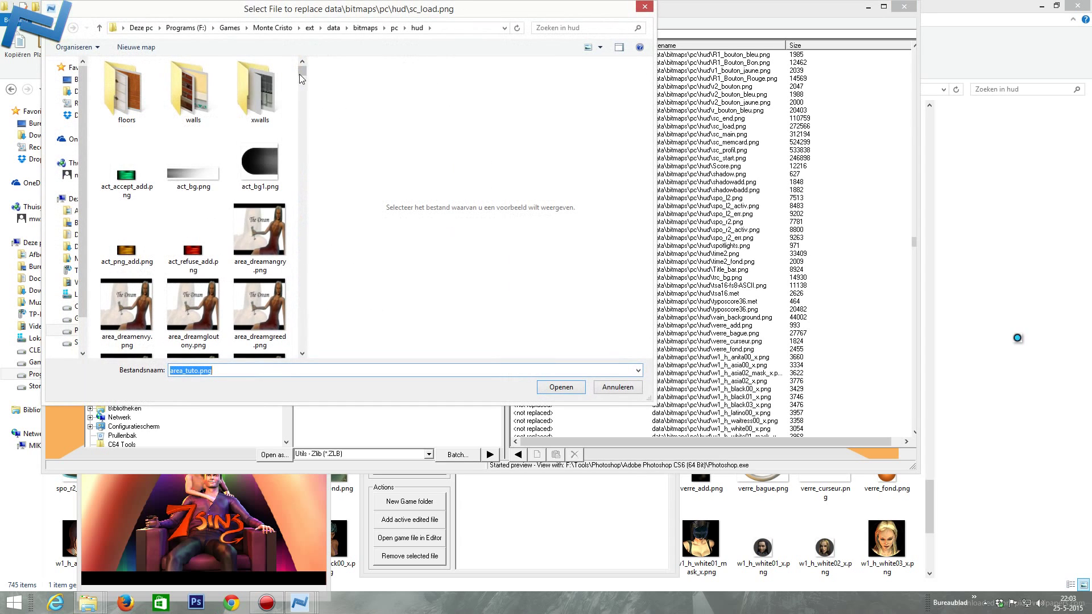
{"action": "left_click_drag", "start_coordinate": [301, 70], "coordinate": [305, 319]}
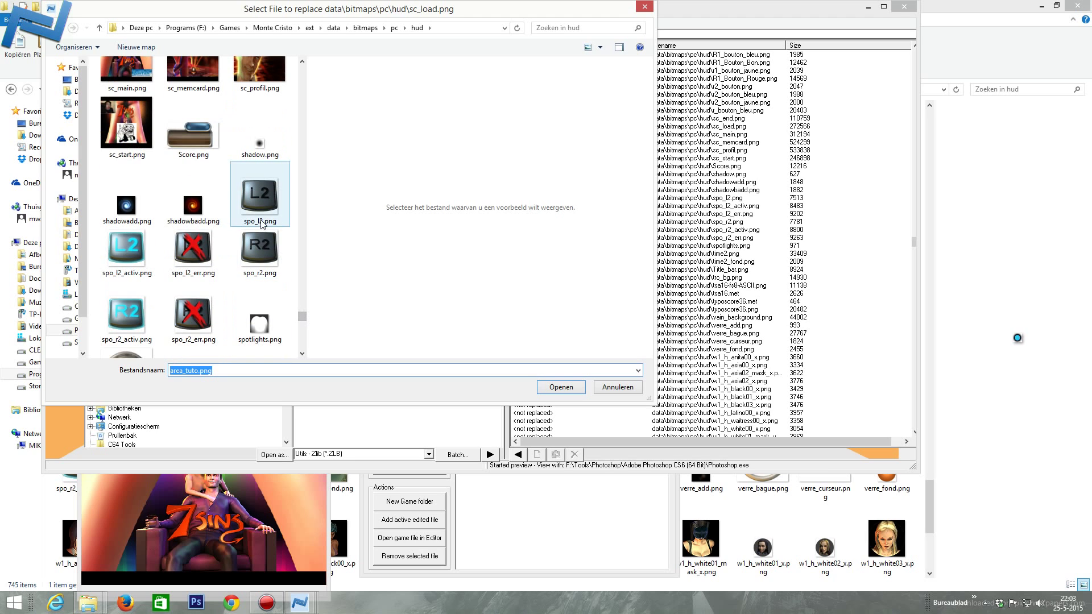
{"action": "left_click", "coordinate": [301, 62]}
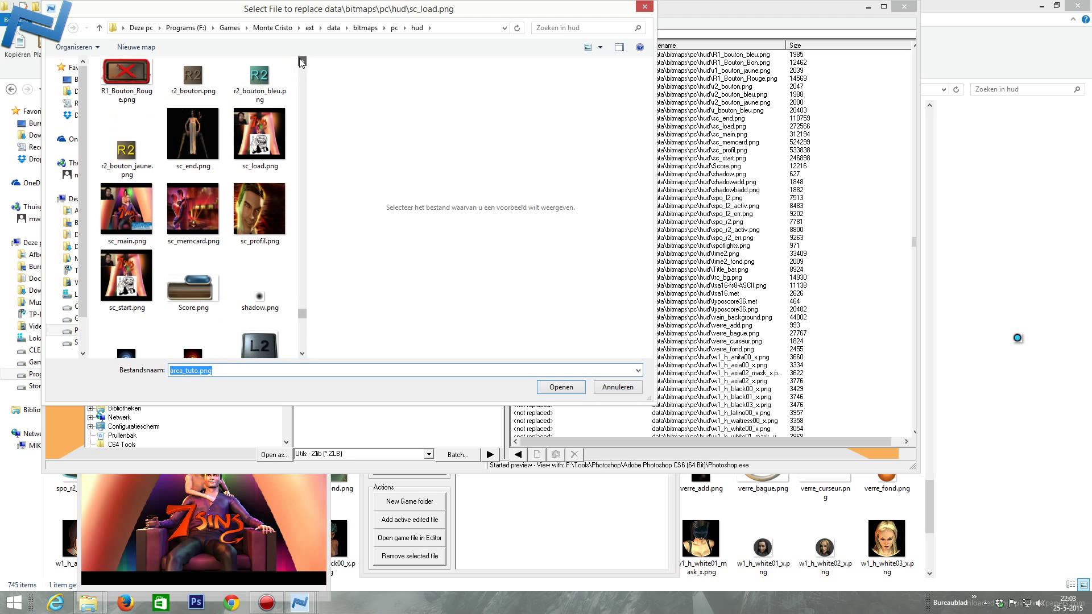
{"action": "left_click", "coordinate": [260, 139]}
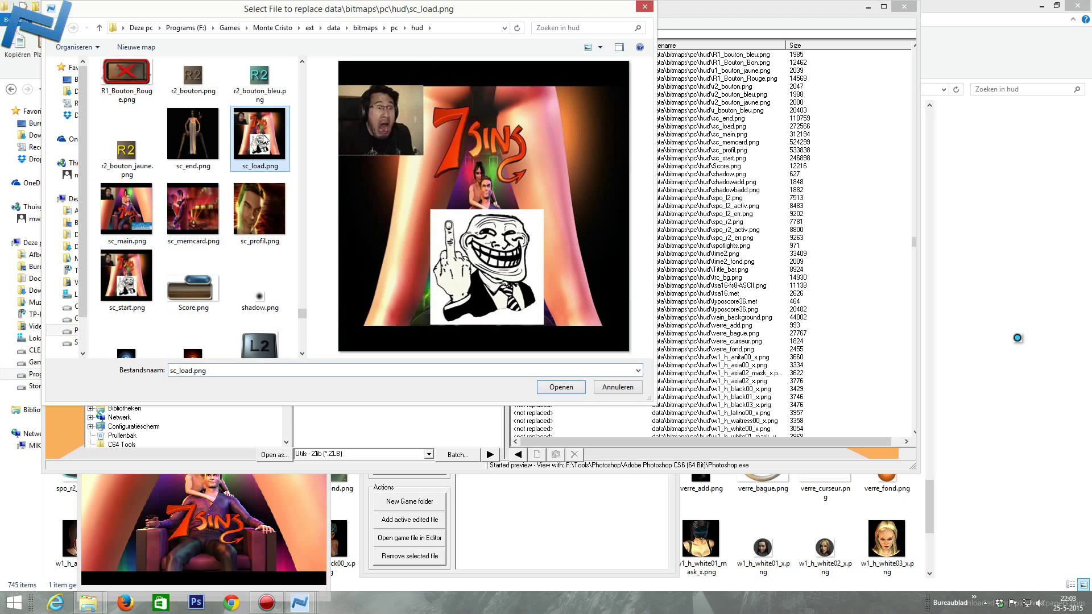
{"action": "left_click", "coordinate": [560, 387]}
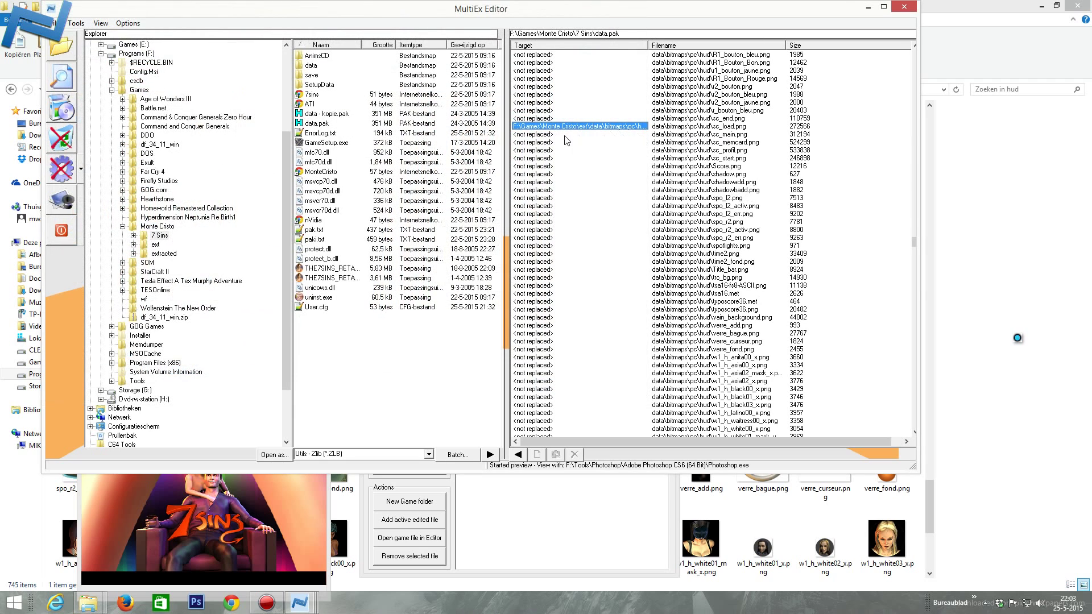
- Replace data.pak's sc_main.png entry with the edited sc_main.png from the pc hud folder
{"action": "double_click", "coordinate": [537, 137]}
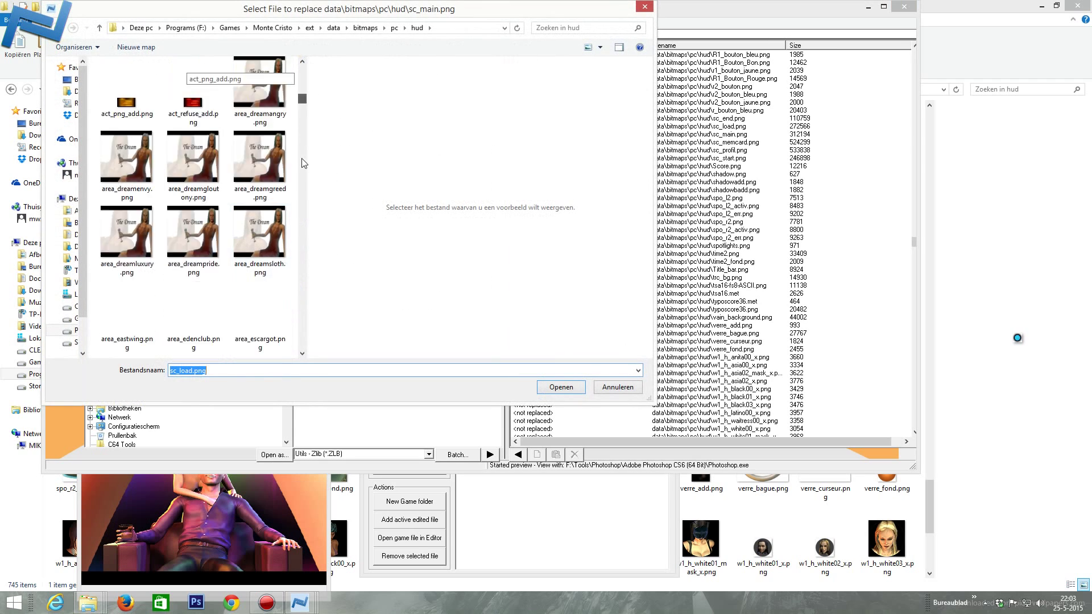
{"action": "left_click_drag", "start_coordinate": [303, 200], "coordinate": [304, 329]}
{"action": "left_click", "coordinate": [301, 156]}
{"action": "left_click", "coordinate": [301, 155]}
{"action": "left_click", "coordinate": [301, 155]}
{"action": "left_click", "coordinate": [301, 320]}
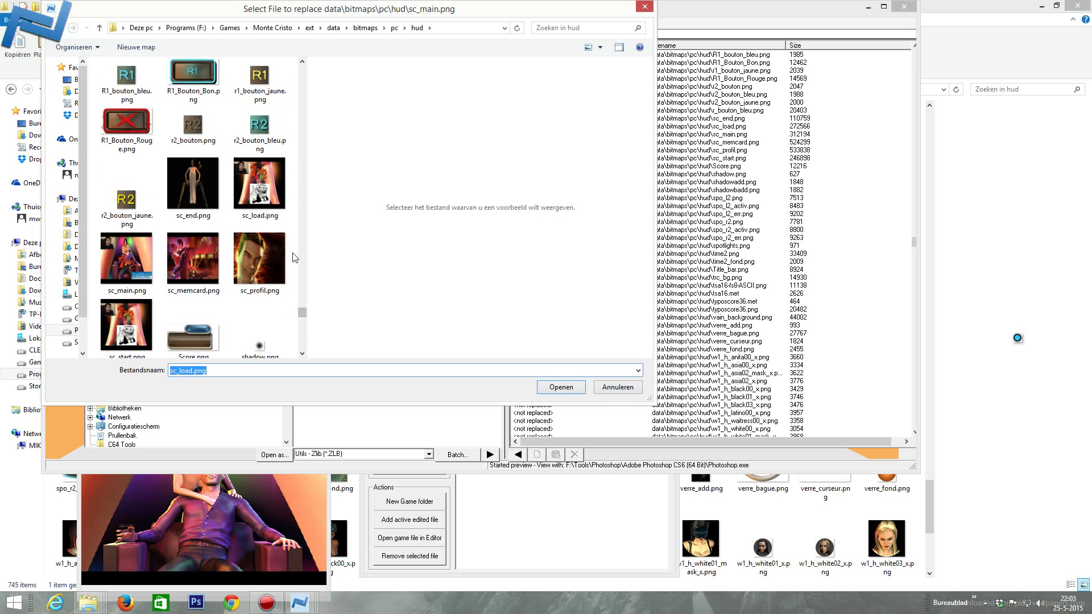
{"action": "left_click", "coordinate": [126, 258]}
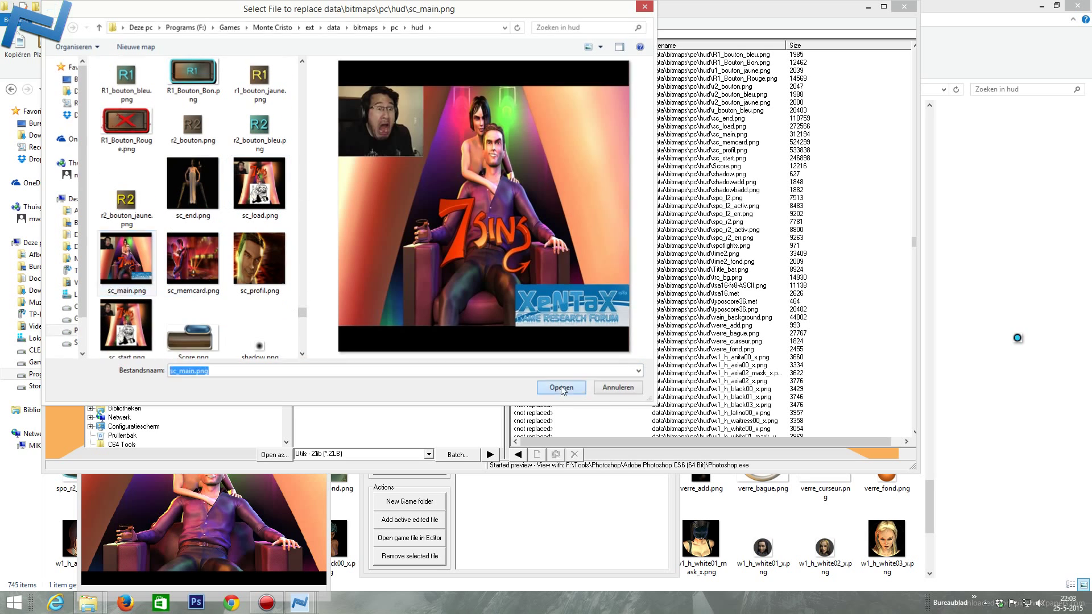
{"action": "left_click", "coordinate": [570, 389]}
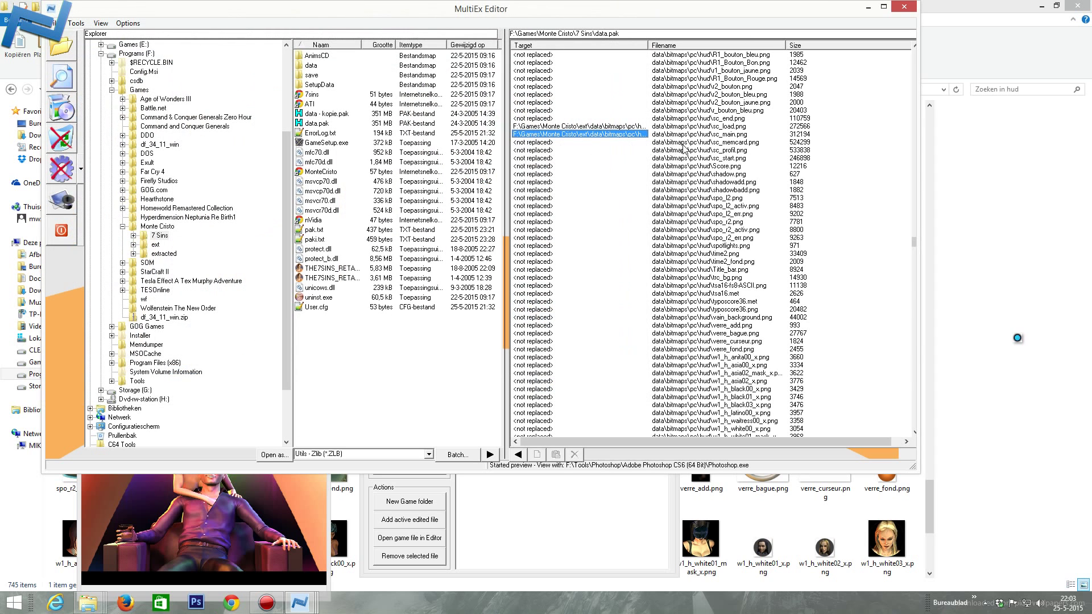
- Replace the sc_start.png entry with the edited sc_start.png from the same folder
{"action": "double_click", "coordinate": [537, 158]}
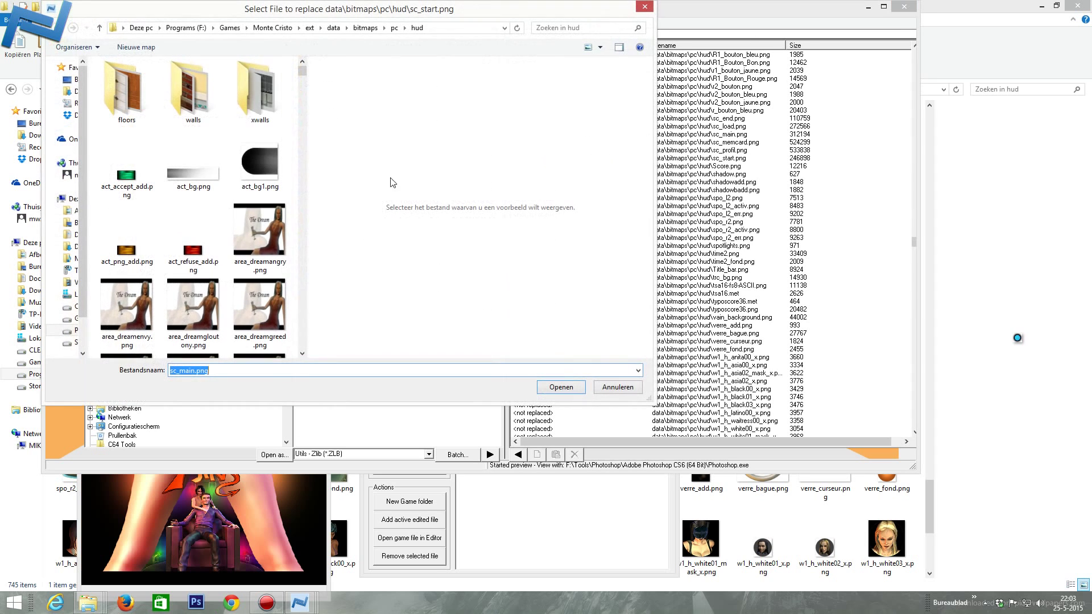
{"action": "left_click_drag", "start_coordinate": [302, 77], "coordinate": [302, 319]}
{"action": "left_click", "coordinate": [130, 125]}
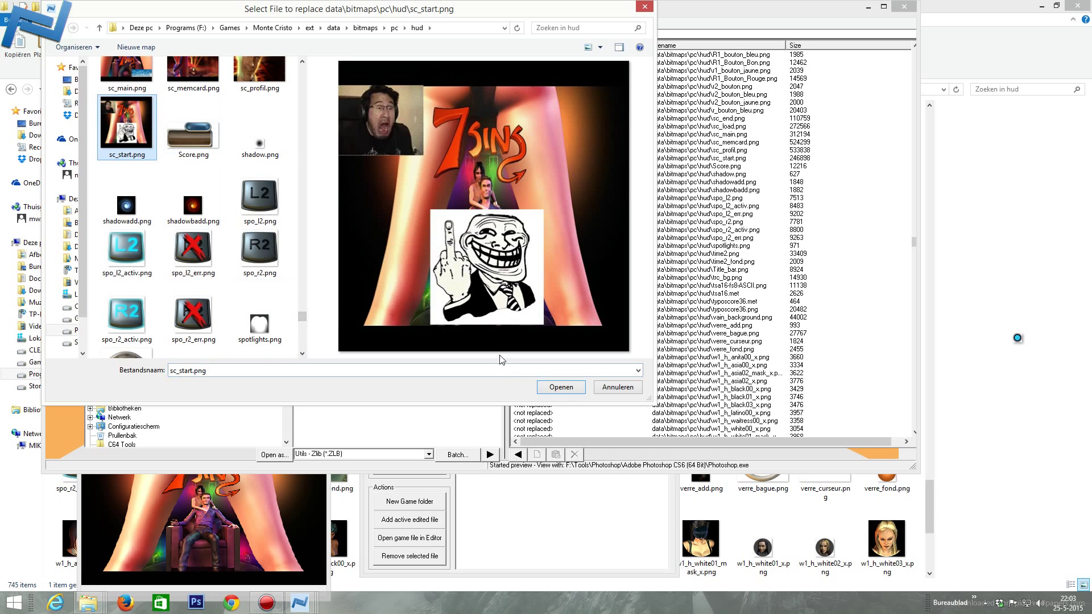
{"action": "left_click", "coordinate": [560, 388]}
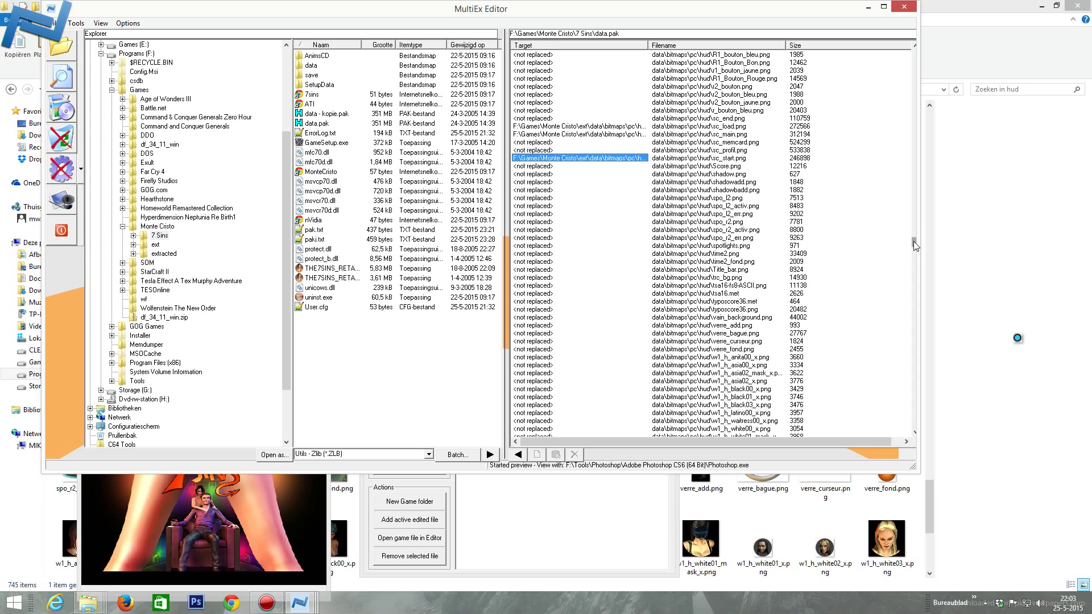
- Scroll to data.pak's screens entries and preview 7sins.png and intro_7sins.png
{"action": "left_click_drag", "start_coordinate": [913, 245], "coordinate": [917, 275]}
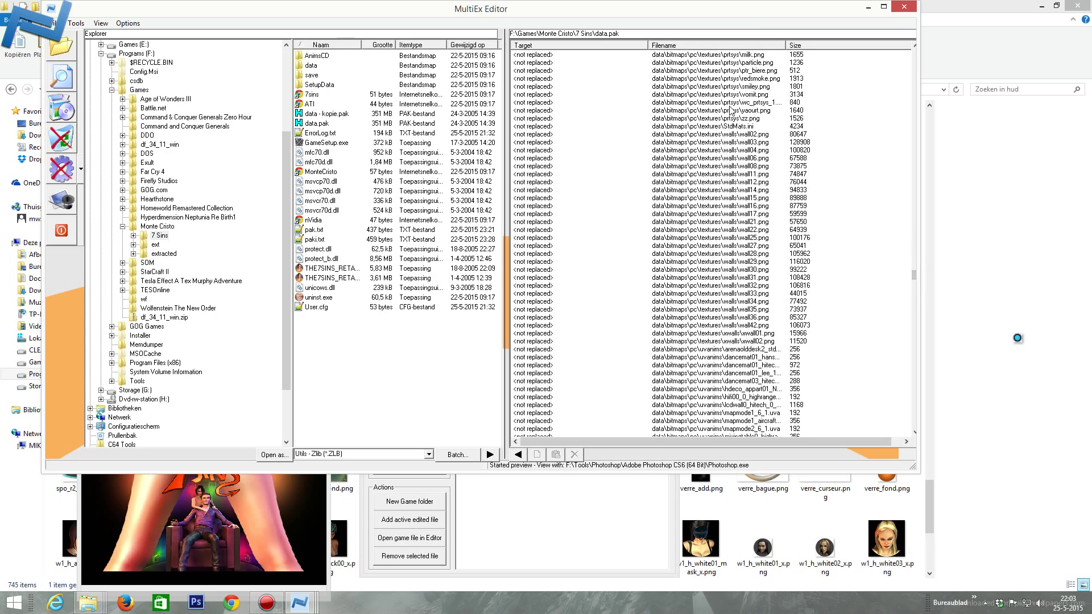
{"action": "scroll", "coordinate": [915, 62], "scroll_direction": "up", "scroll_amount": 10}
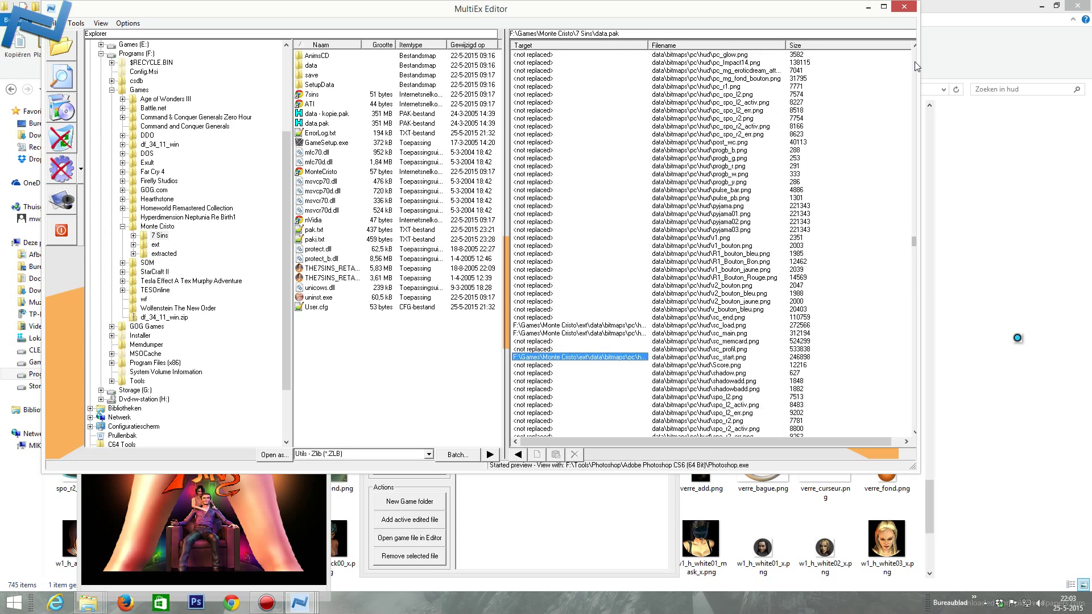
{"action": "scroll", "coordinate": [917, 66], "scroll_direction": "up", "scroll_amount": 10}
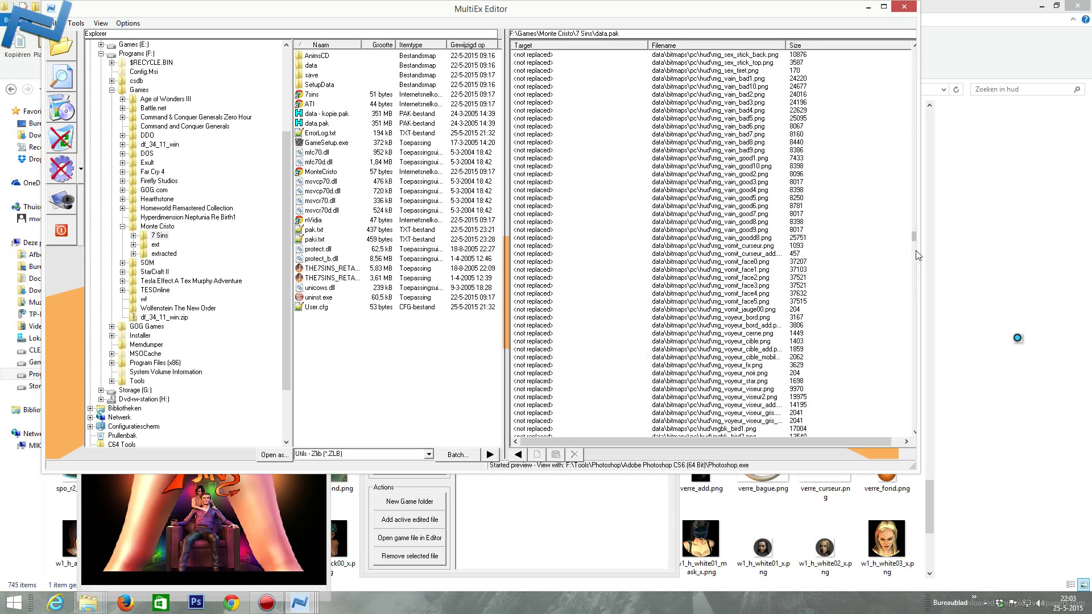
{"action": "scroll", "coordinate": [916, 251], "scroll_direction": "down", "scroll_amount": 10}
{"action": "scroll", "coordinate": [916, 271], "scroll_direction": "down", "scroll_amount": 10}
{"action": "scroll", "coordinate": [916, 265], "scroll_direction": "down", "scroll_amount": 10}
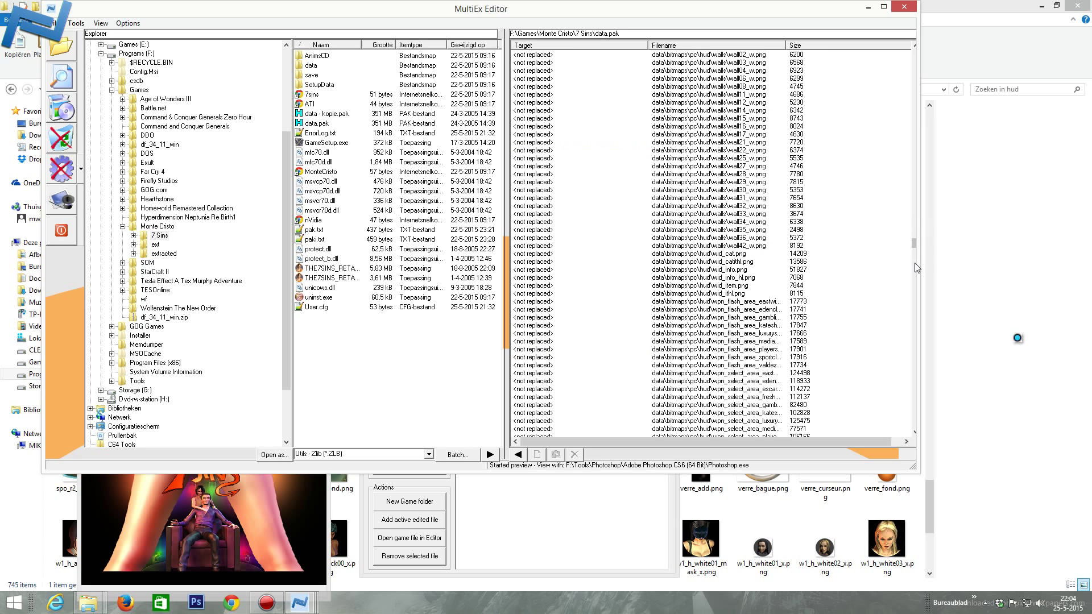
{"action": "scroll", "coordinate": [917, 267], "scroll_direction": "down", "scroll_amount": 10}
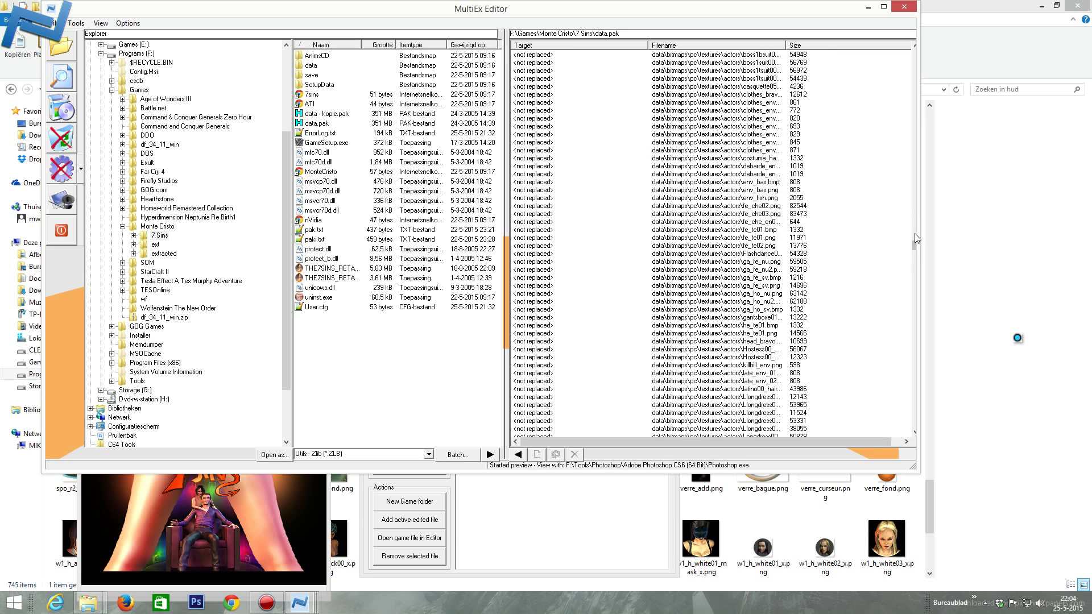
{"action": "scroll", "coordinate": [913, 233], "scroll_direction": "up", "scroll_amount": 15}
{"action": "left_click", "coordinate": [553, 94]}
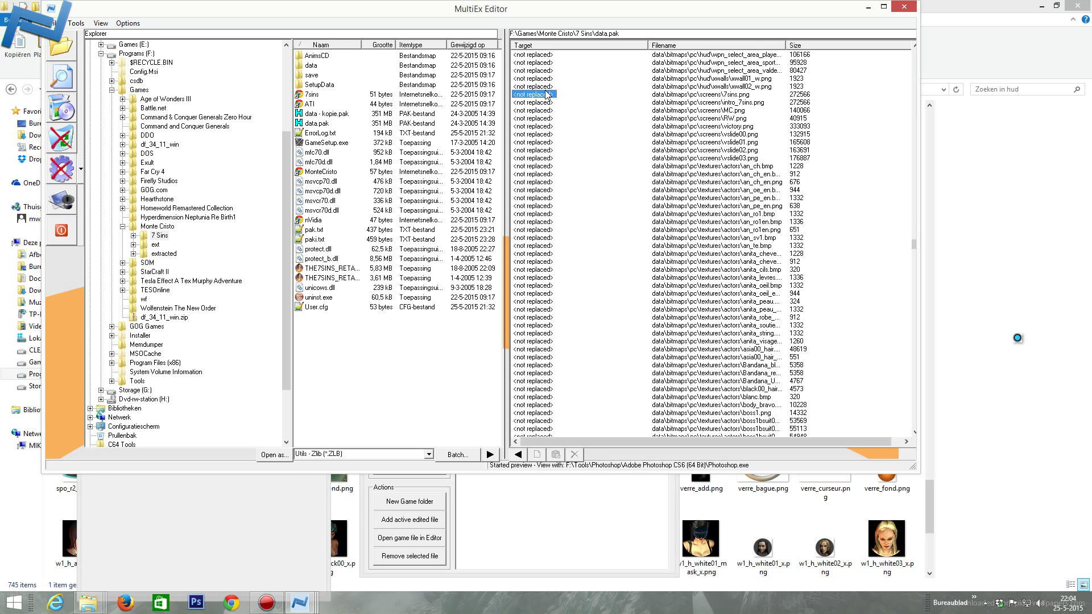
{"action": "left_click", "coordinate": [538, 103]}
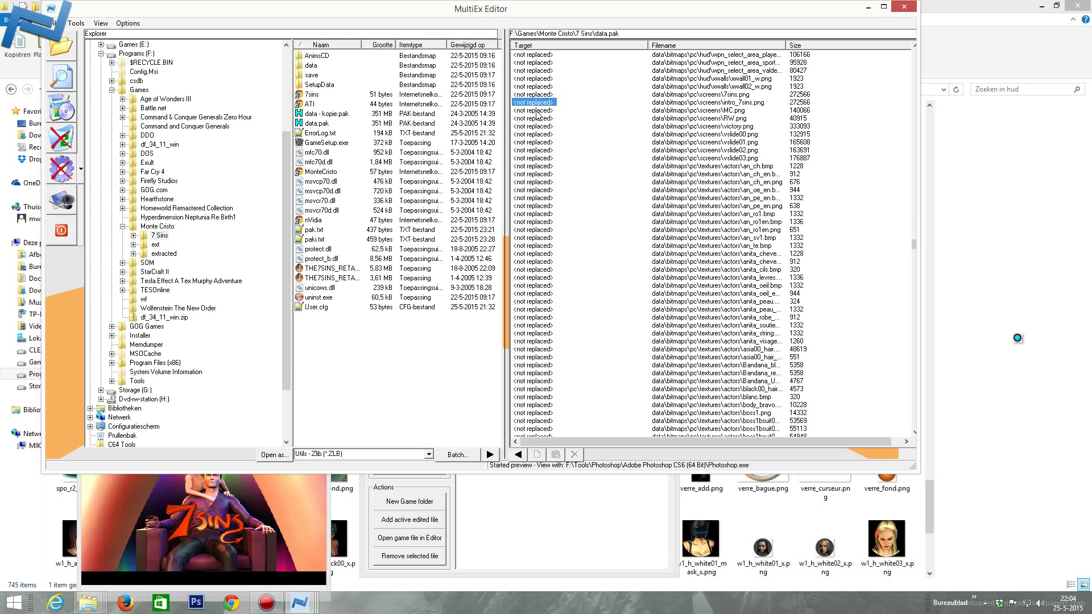
- Preview the vslide00.png and vslide01.png images, then reselect the 7sins.png entry
{"action": "left_click", "coordinate": [537, 111]}
{"action": "left_click", "coordinate": [538, 126]}
{"action": "left_click", "coordinate": [538, 134]}
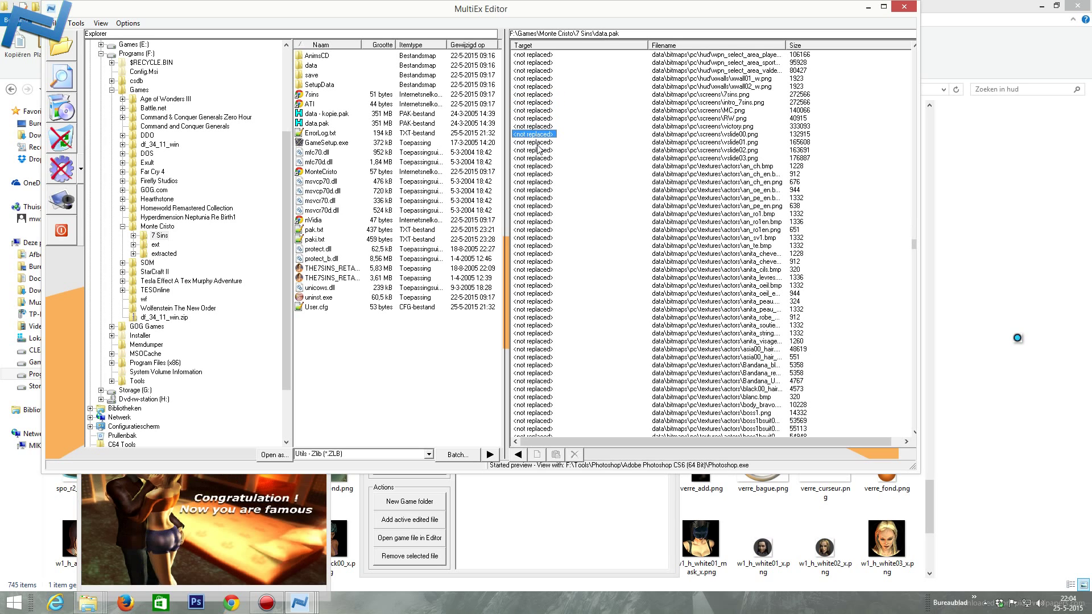
{"action": "left_click", "coordinate": [538, 143]}
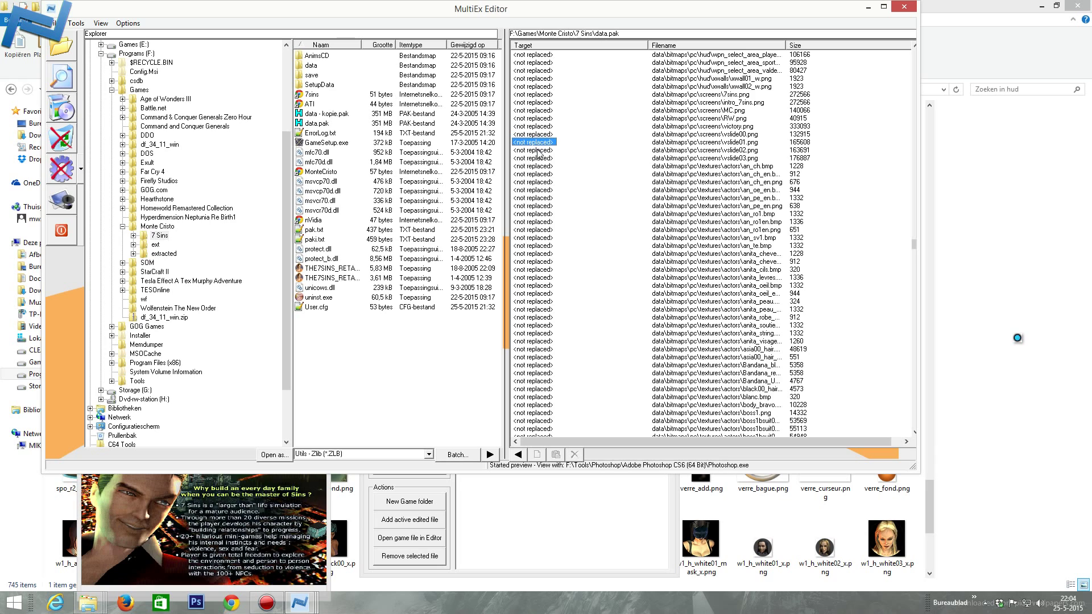
{"action": "left_click", "coordinate": [540, 95]}
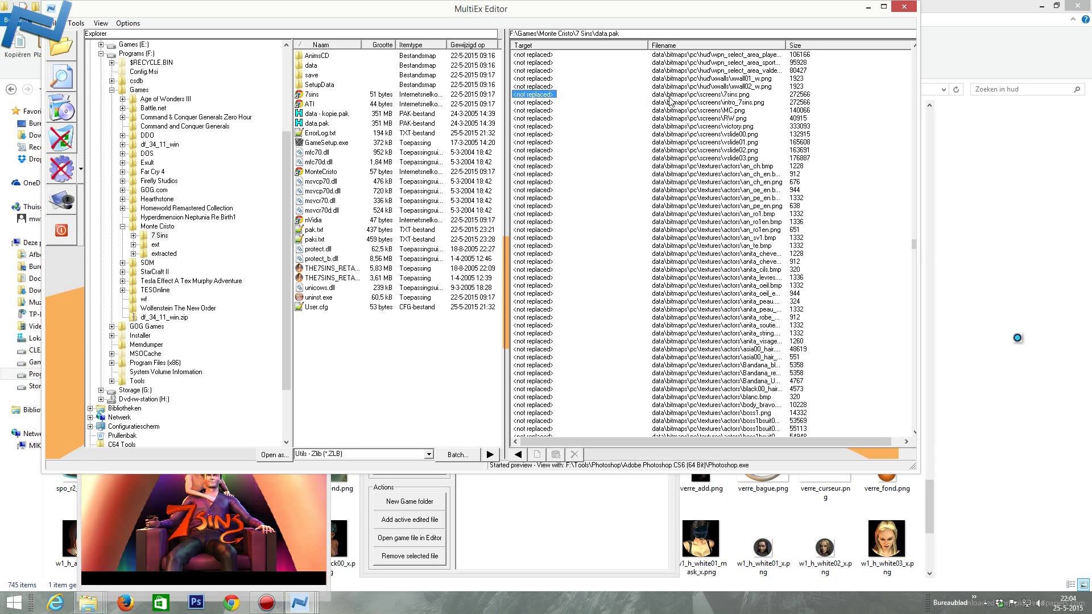
{"action": "left_click", "coordinate": [545, 103]}
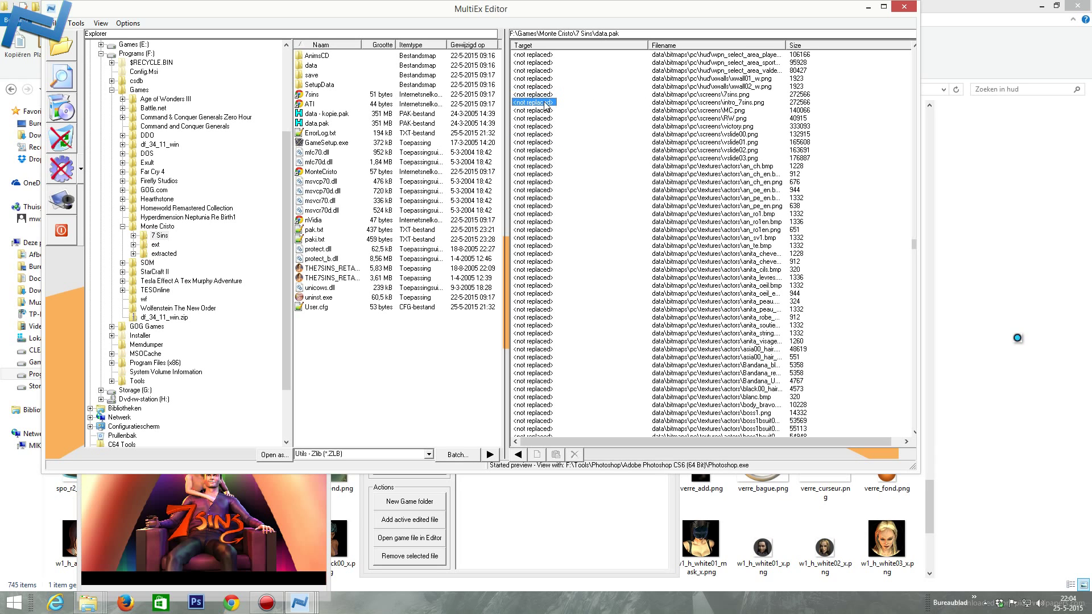
{"action": "left_click", "coordinate": [546, 95]}
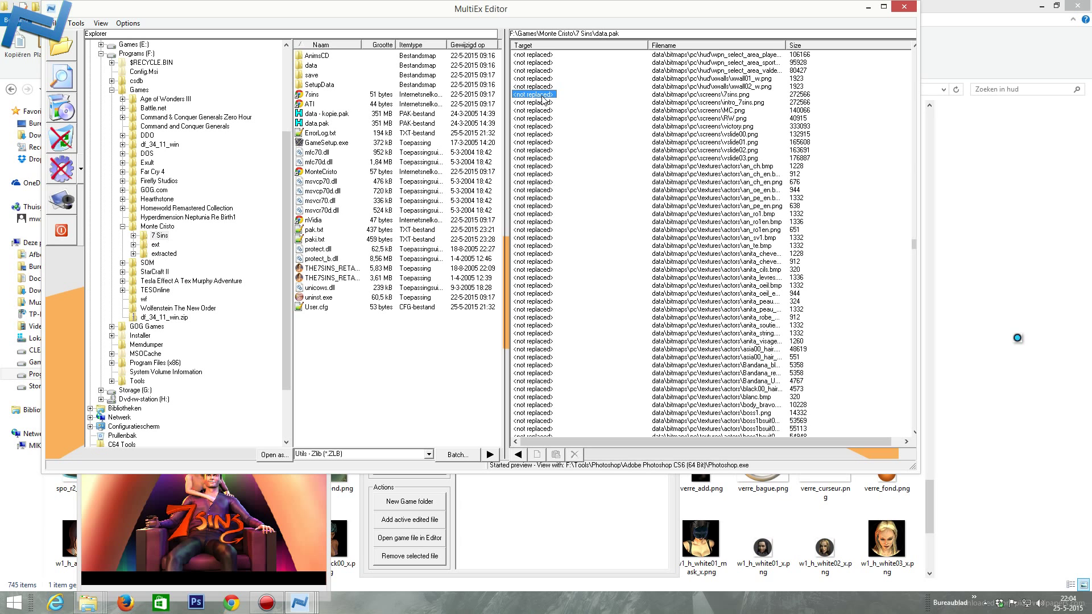
- Replace 7sins.png with the edited 7sins.png from the extracted pc\screens folder
{"action": "double_click", "coordinate": [543, 100]}
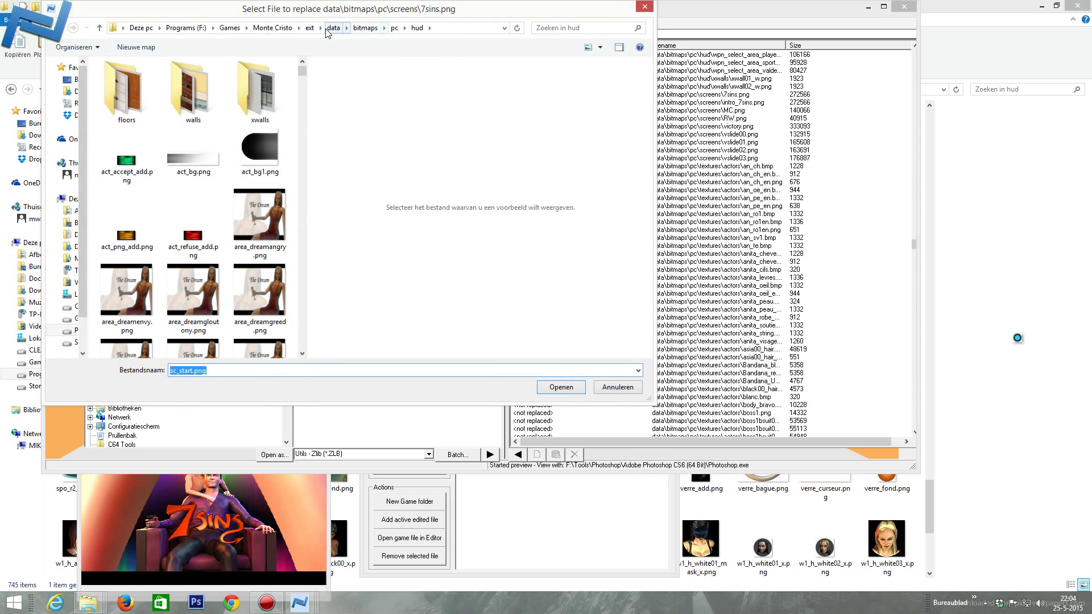
{"action": "left_click", "coordinate": [394, 28]}
{"action": "double_click", "coordinate": [137, 93]}
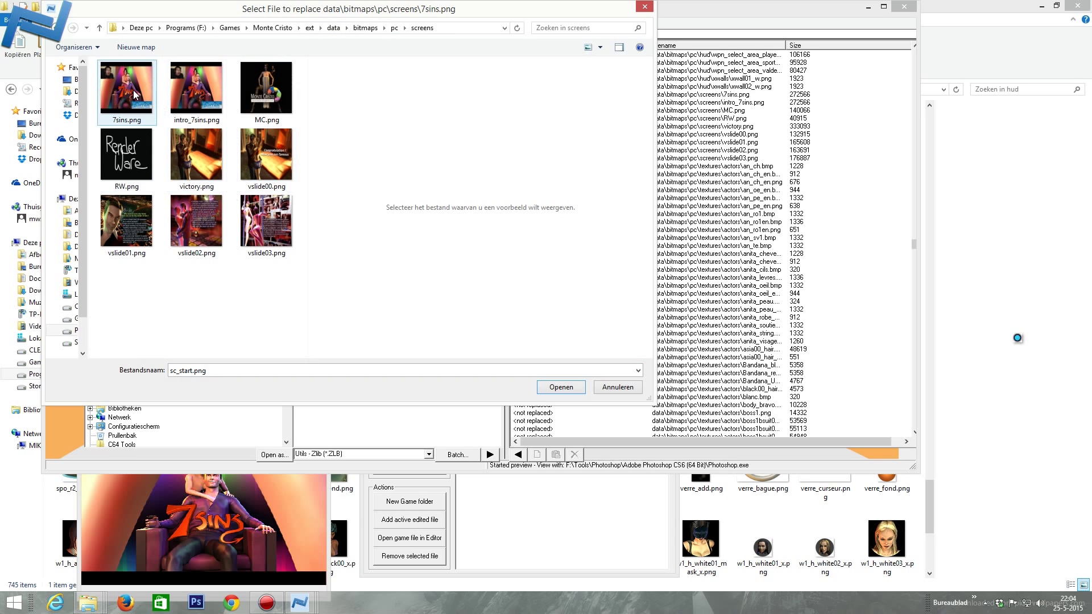
{"action": "left_click", "coordinate": [135, 94]}
{"action": "left_click", "coordinate": [560, 387]}
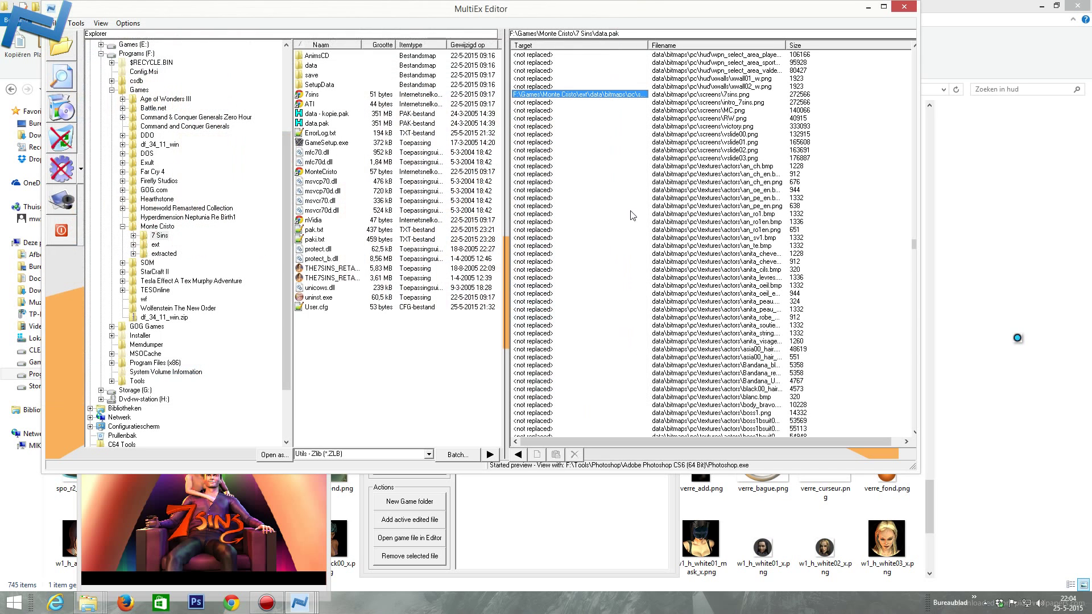
- Replace intro_7sins.png with the edited intro_7sins.png from the same folder
{"action": "double_click", "coordinate": [544, 104]}
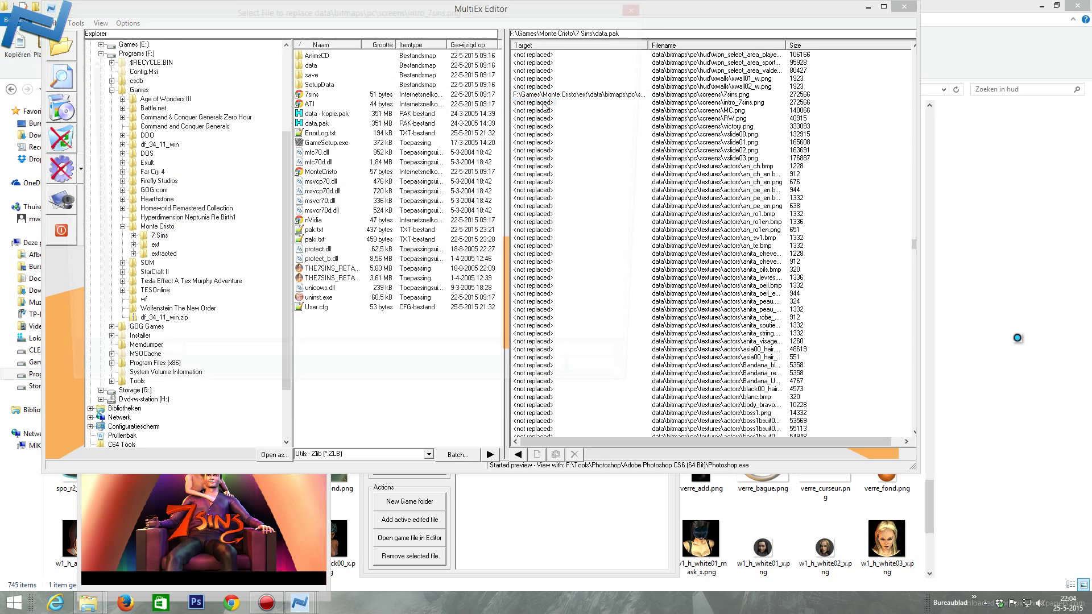
{"action": "left_click", "coordinate": [207, 112]}
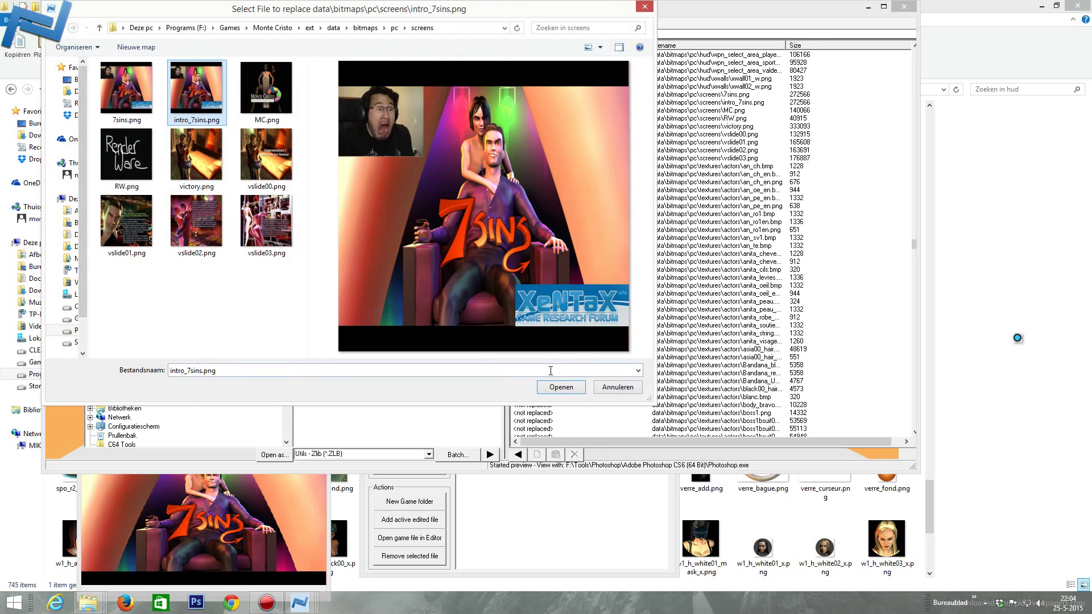
{"action": "left_click", "coordinate": [560, 387]}
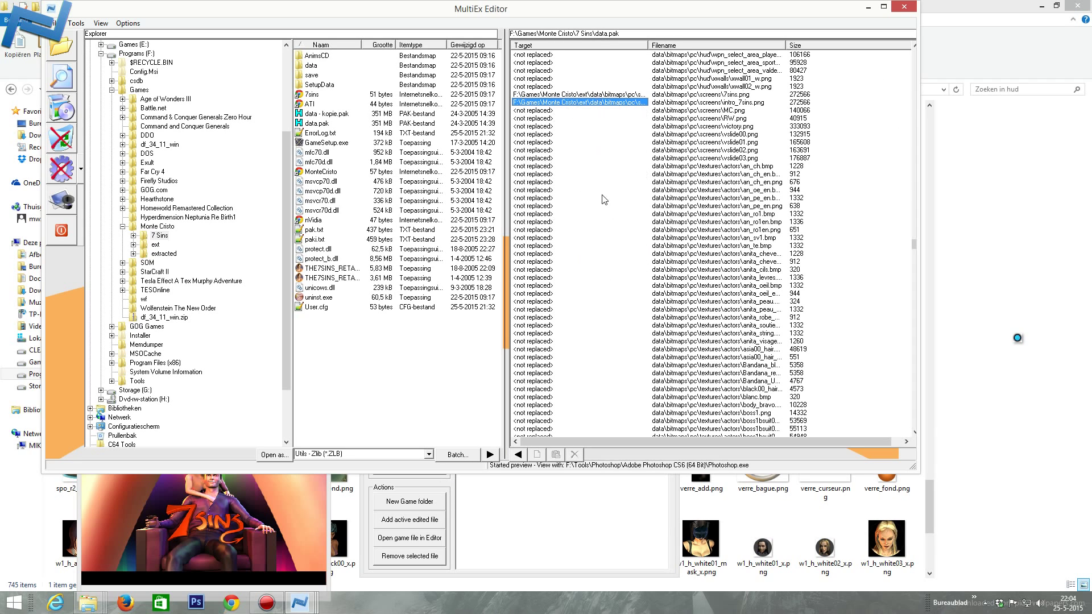
- Start a new EasyMod and name it Markiplier7Sins
{"action": "left_click", "coordinate": [452, 488]}
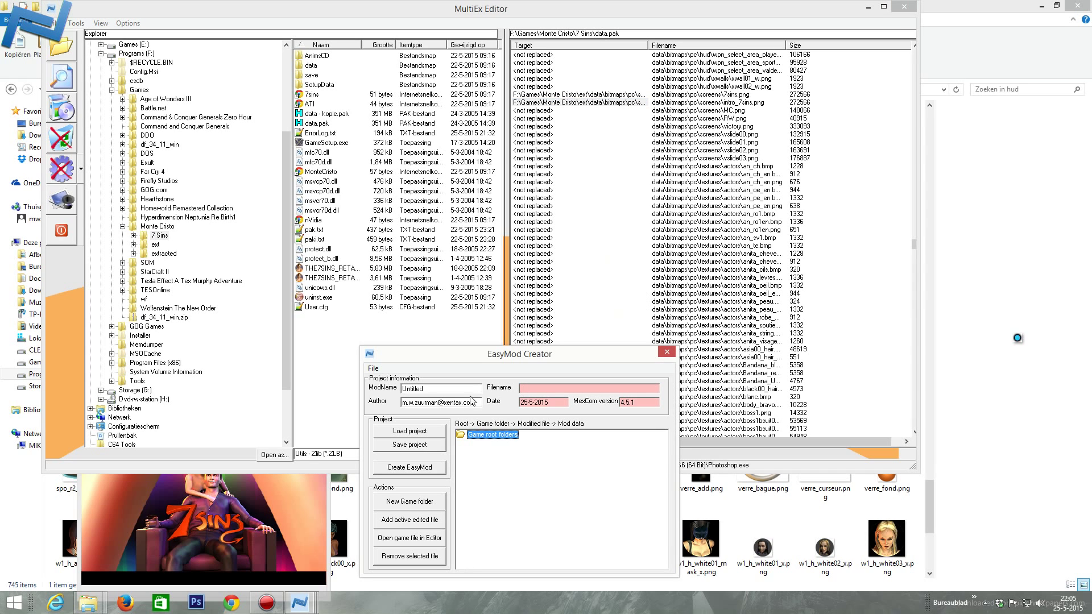
{"action": "key", "text": "Tab"}
{"action": "type", "text": "Markiplier7Sins"}
- Add F:\Games\Monte Cristo\7 Sins as the mod's game root folder
{"action": "left_click", "coordinate": [489, 435]}
{"action": "left_click", "coordinate": [424, 508]}
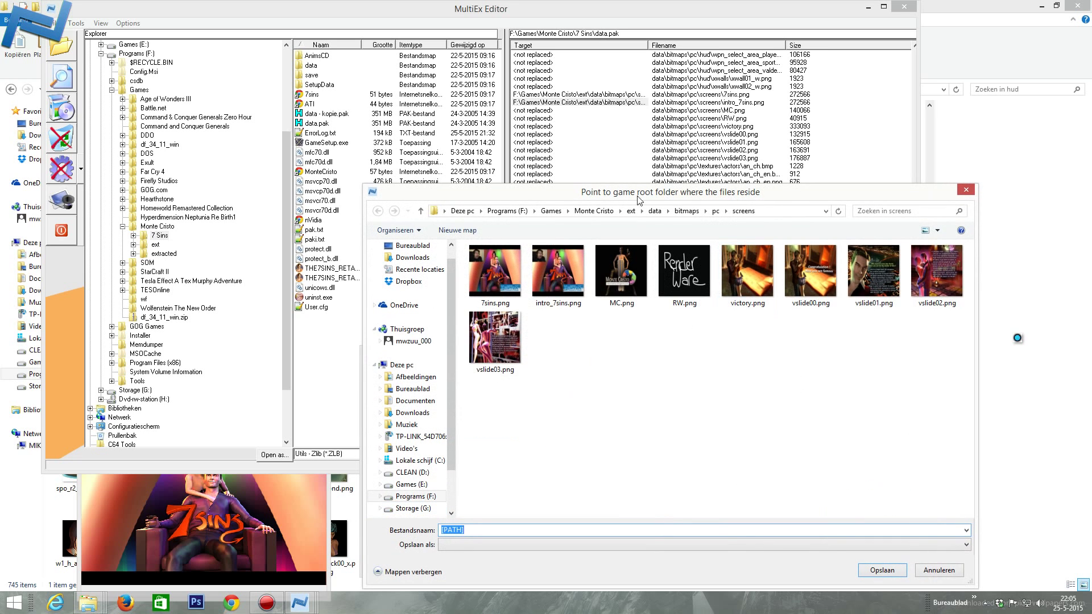
{"action": "left_click", "coordinate": [587, 212]}
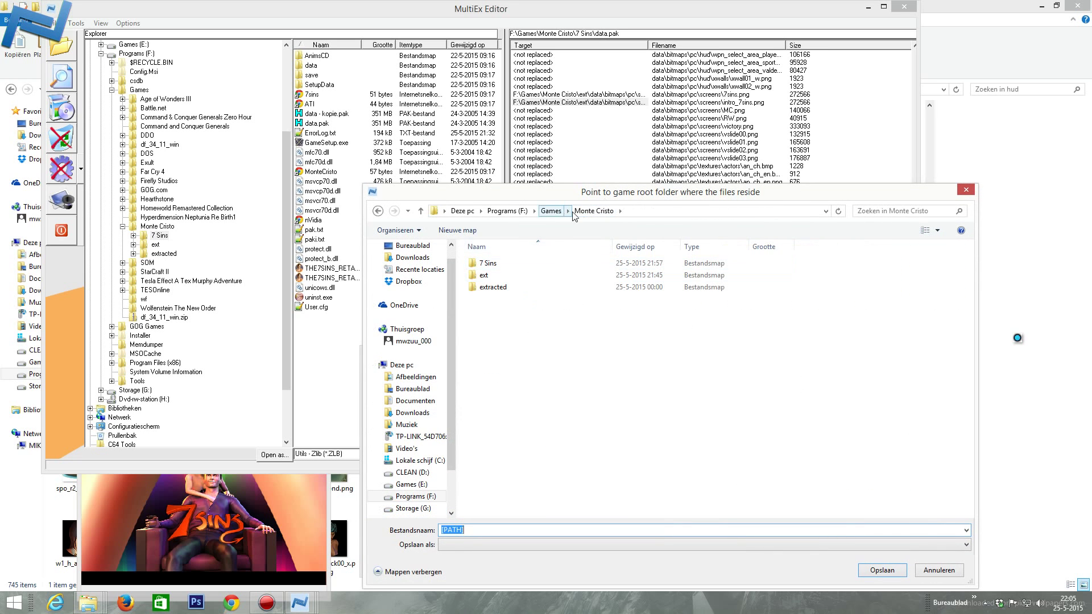
{"action": "double_click", "coordinate": [487, 263]}
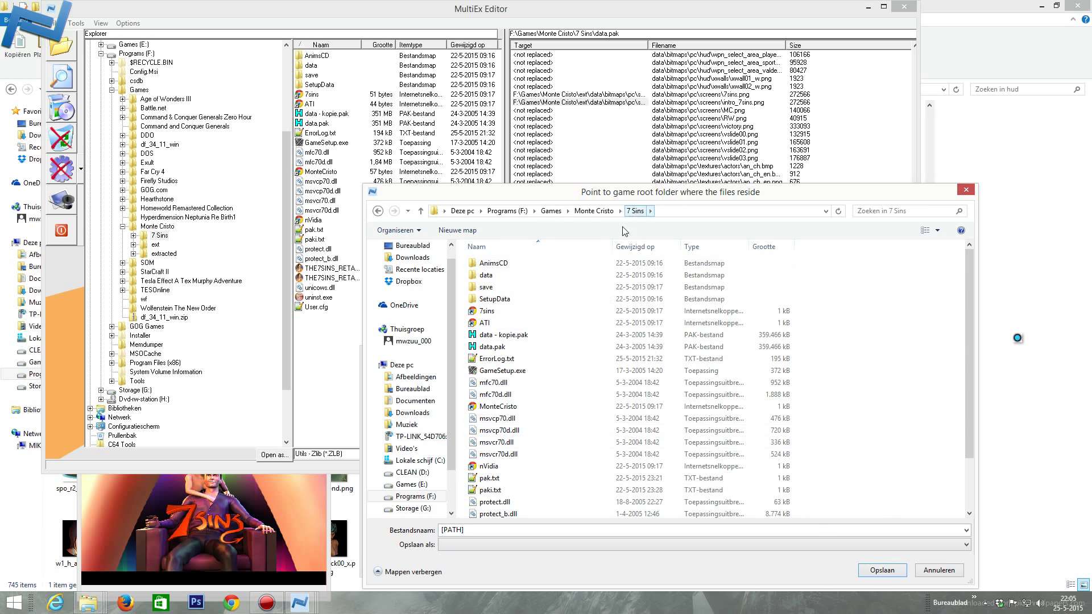
{"action": "left_click", "coordinate": [870, 574]}
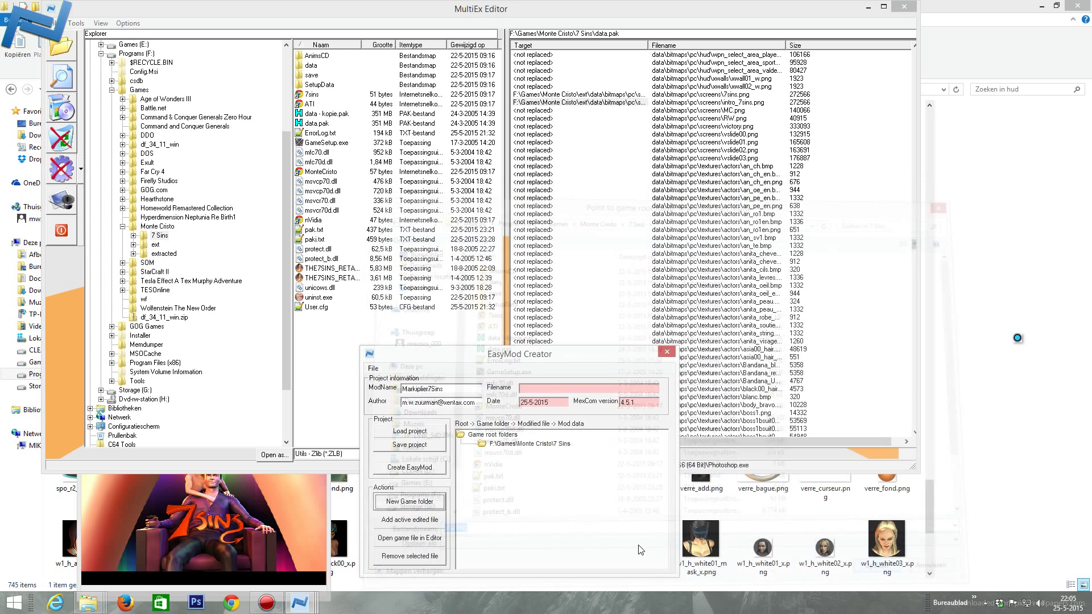
- Add the edited data.pak to the EasyMod under the F:\Games\Monte Cristo\7 Sins root
{"action": "left_click", "coordinate": [515, 444]}
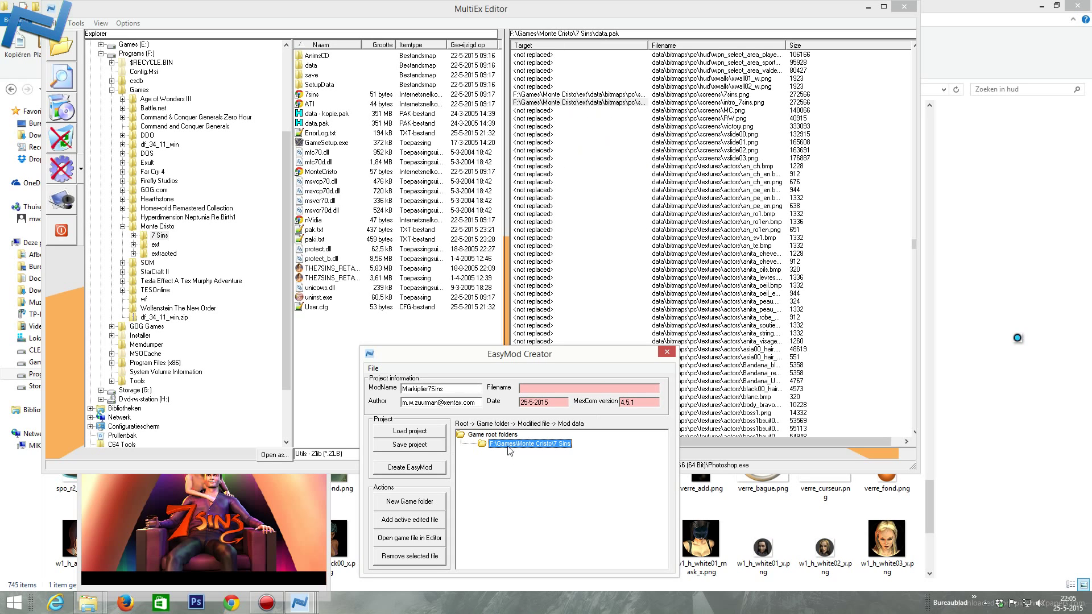
{"action": "left_click", "coordinate": [426, 522]}
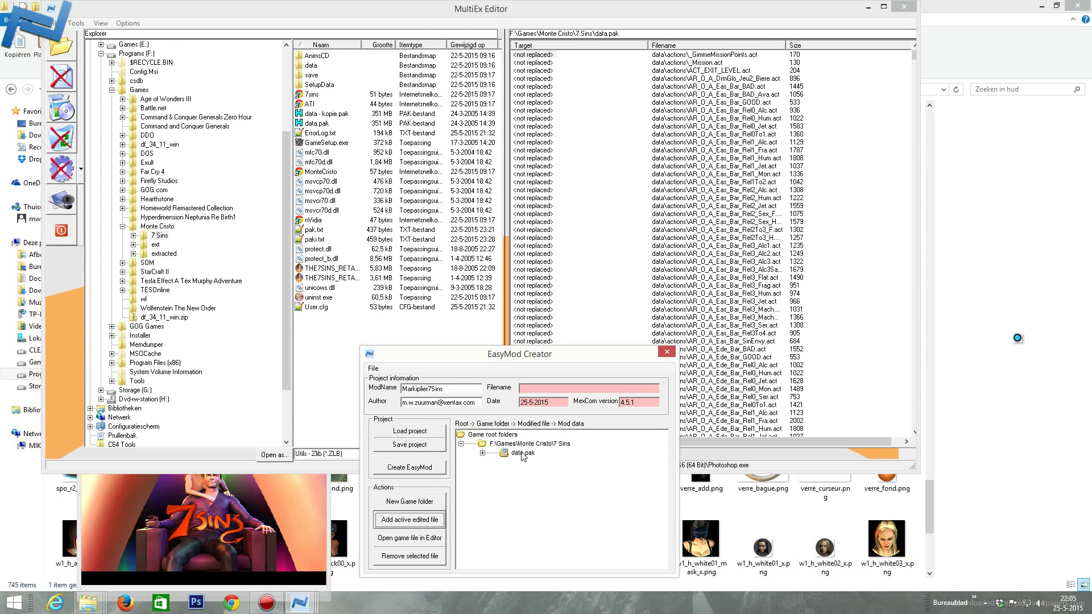
{"action": "left_click", "coordinate": [430, 468]}
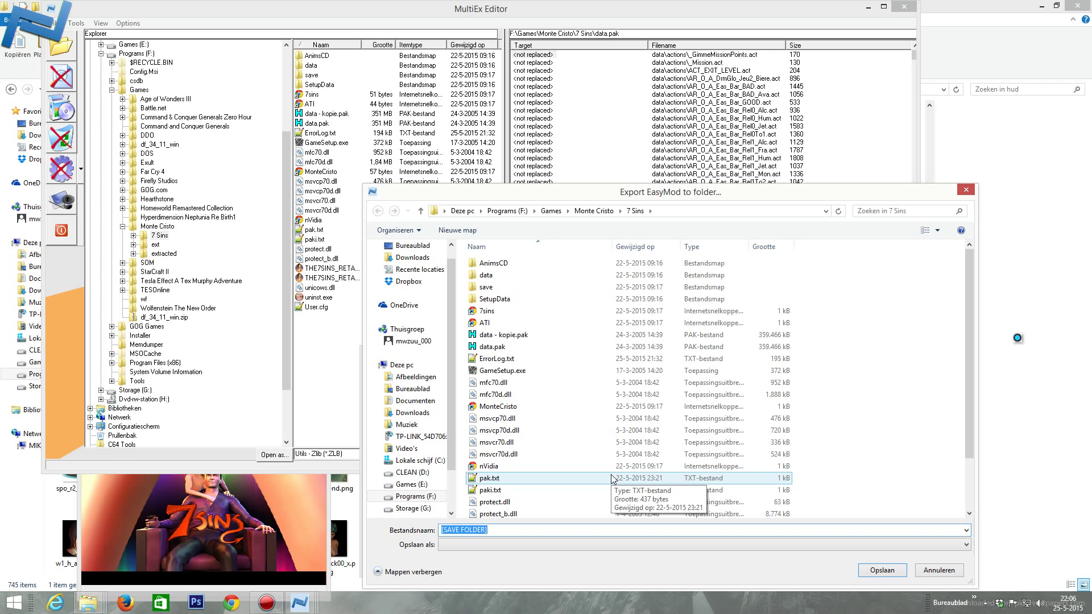
- Export the EasyMod as markipliermod into the 7 Sins folder and dismiss the completion message
{"action": "type", "text": "markipliermod"}
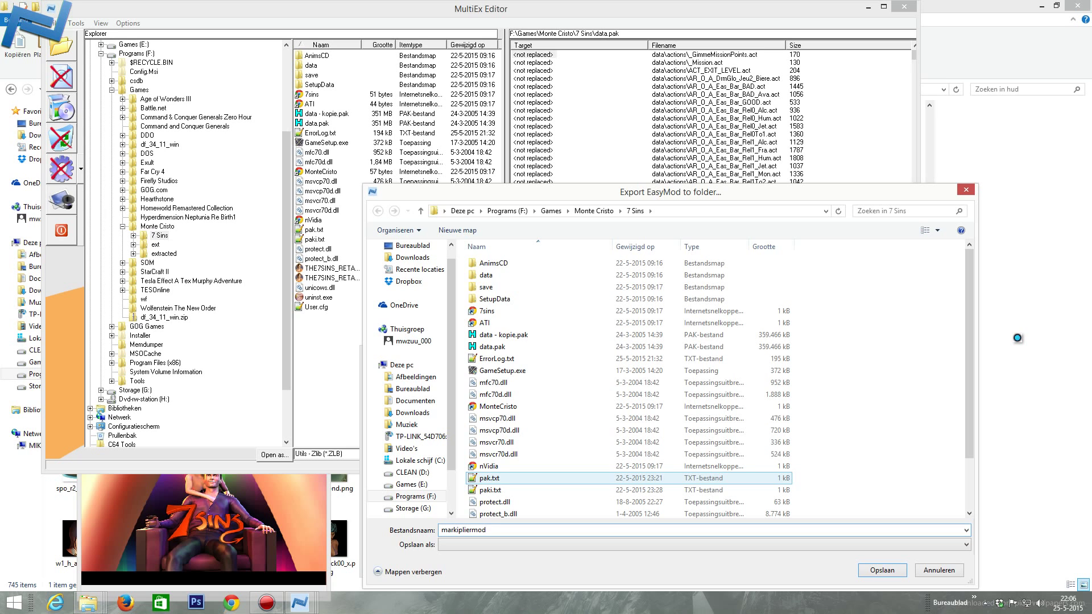
{"action": "key", "text": "Return"}
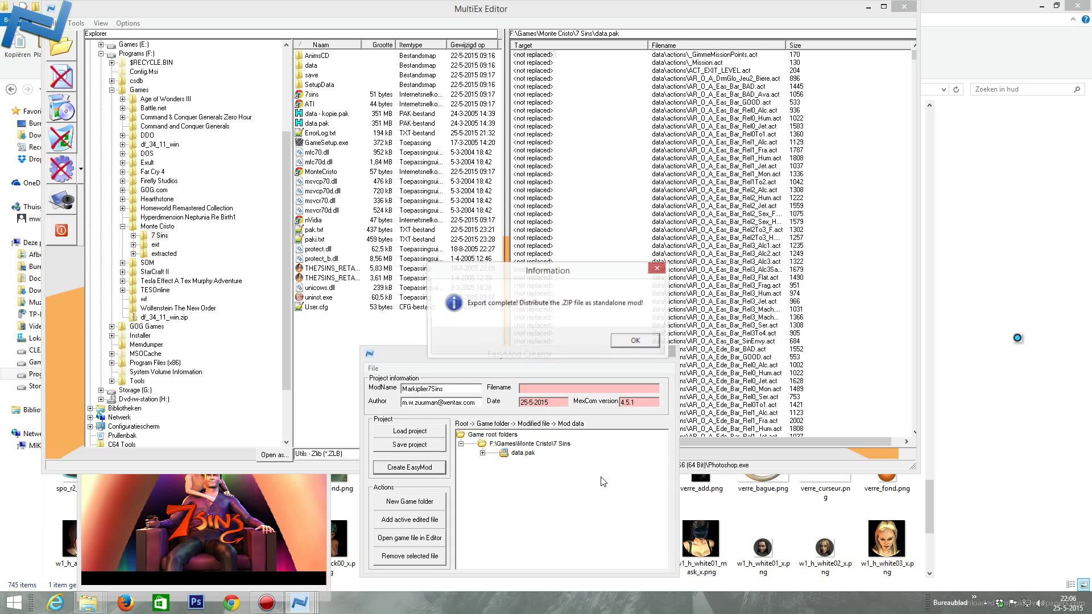
{"action": "left_click", "coordinate": [636, 342]}
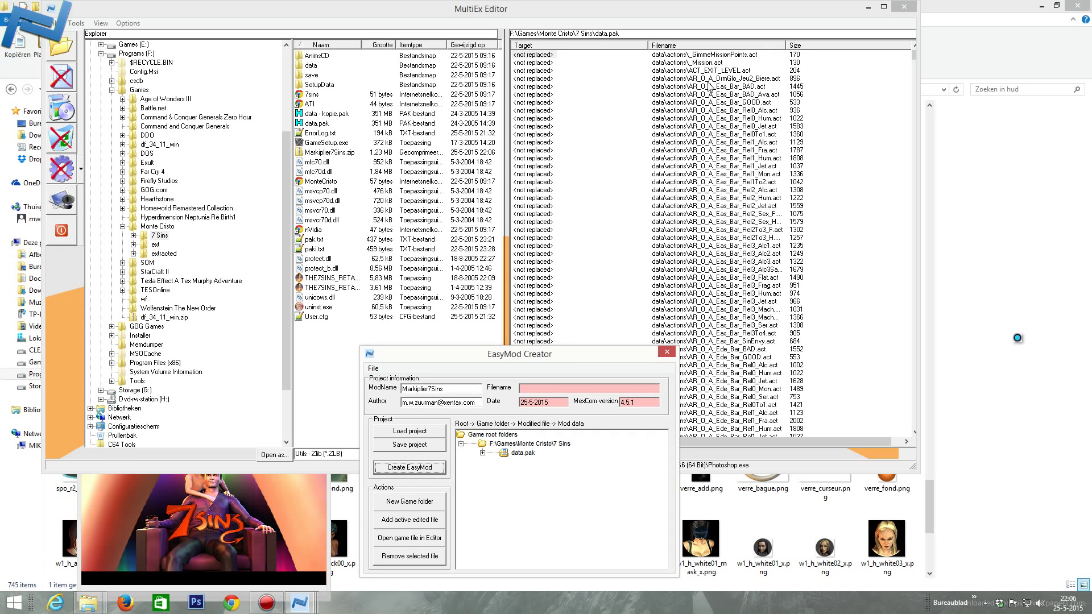
- Preview RW.png, MC.png and intro_7sins.png in the MultiEx Editor, then close the editor
{"action": "left_click", "coordinate": [710, 15]}
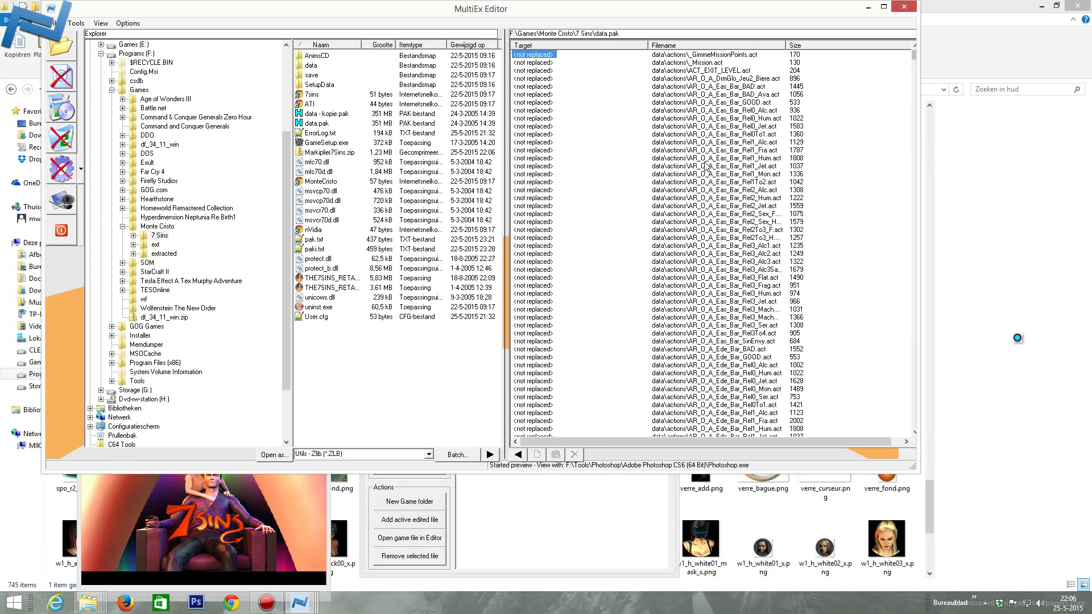
{"action": "left_click_drag", "start_coordinate": [913, 52], "coordinate": [917, 275]}
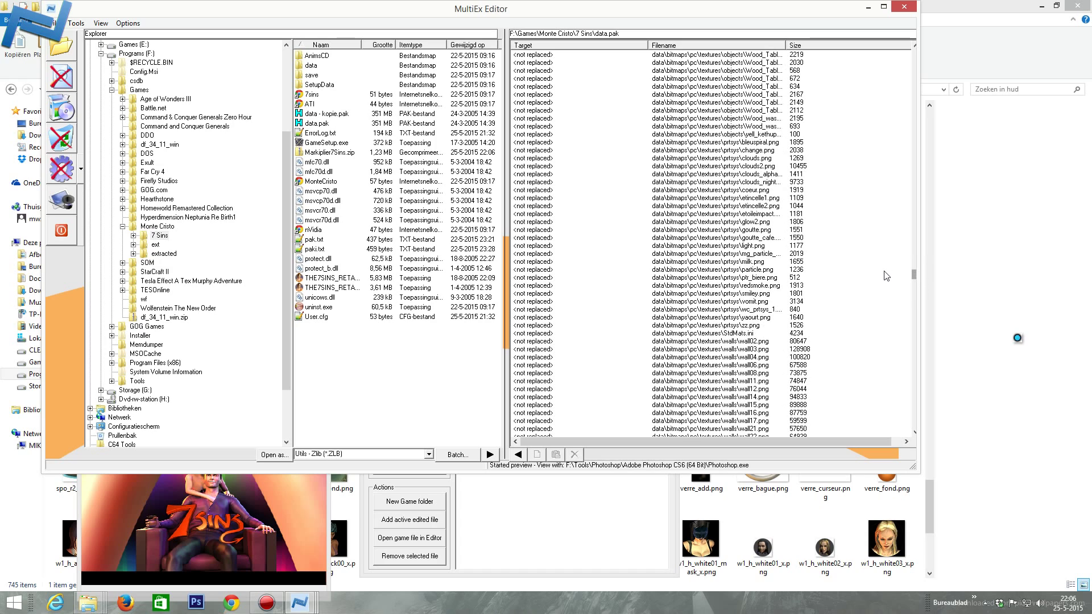
{"action": "scroll", "coordinate": [885, 276], "scroll_direction": "down", "scroll_amount": 5}
{"action": "scroll", "coordinate": [915, 169], "scroll_direction": "up", "scroll_amount": 5}
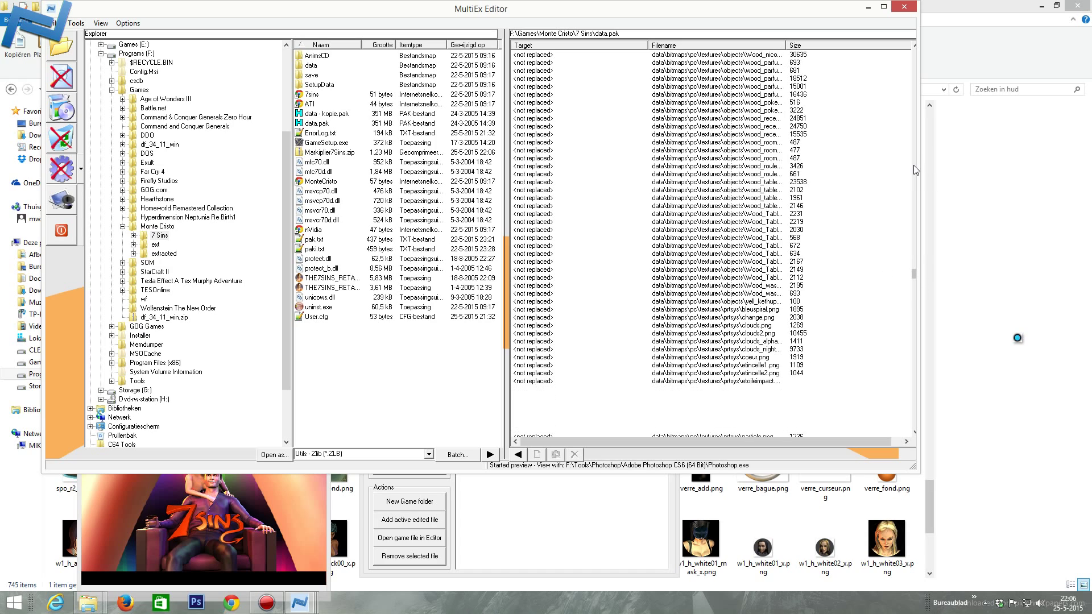
{"action": "scroll", "coordinate": [915, 170], "scroll_direction": "up", "scroll_amount": 10}
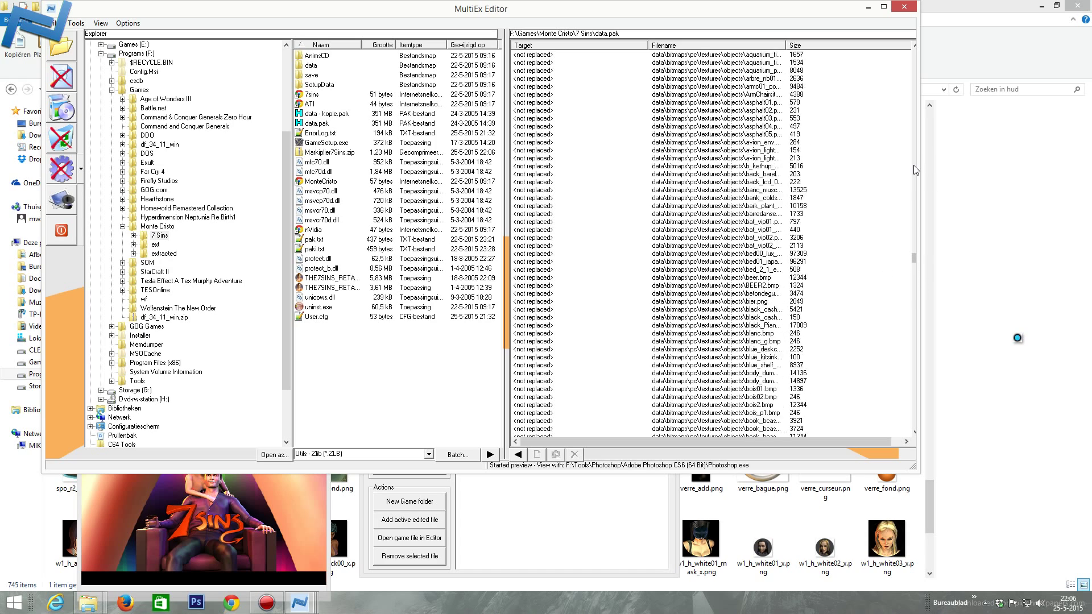
{"action": "scroll", "coordinate": [915, 170], "scroll_direction": "up", "scroll_amount": 10}
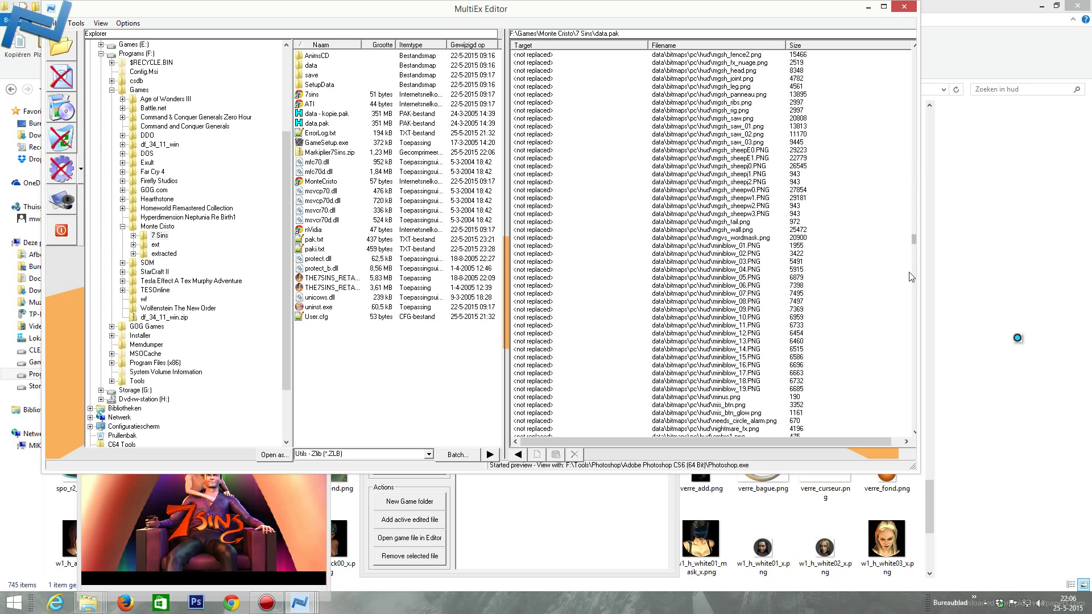
{"action": "scroll", "coordinate": [913, 269], "scroll_direction": "down", "scroll_amount": 10}
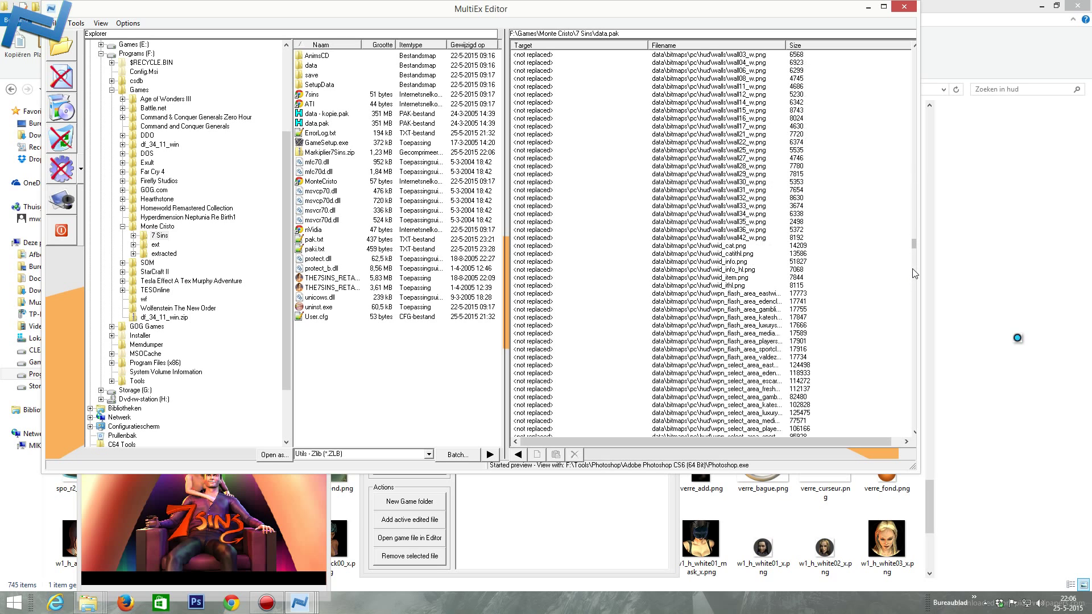
{"action": "left_click", "coordinate": [534, 111]}
{"action": "left_click", "coordinate": [532, 103]}
{"action": "left_click", "coordinate": [532, 95]}
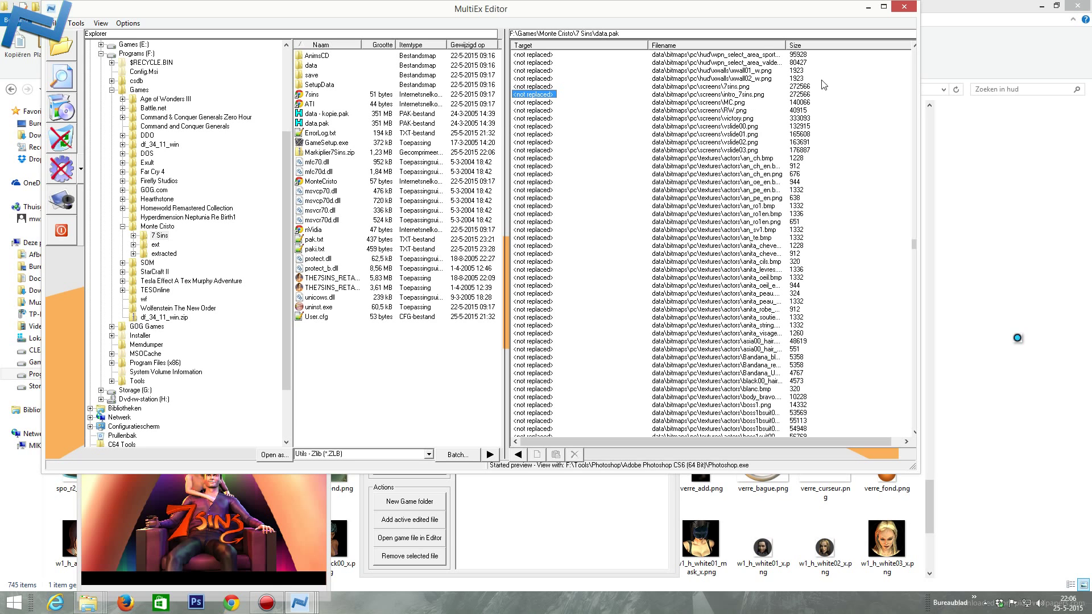
{"action": "left_click", "coordinate": [905, 7]}
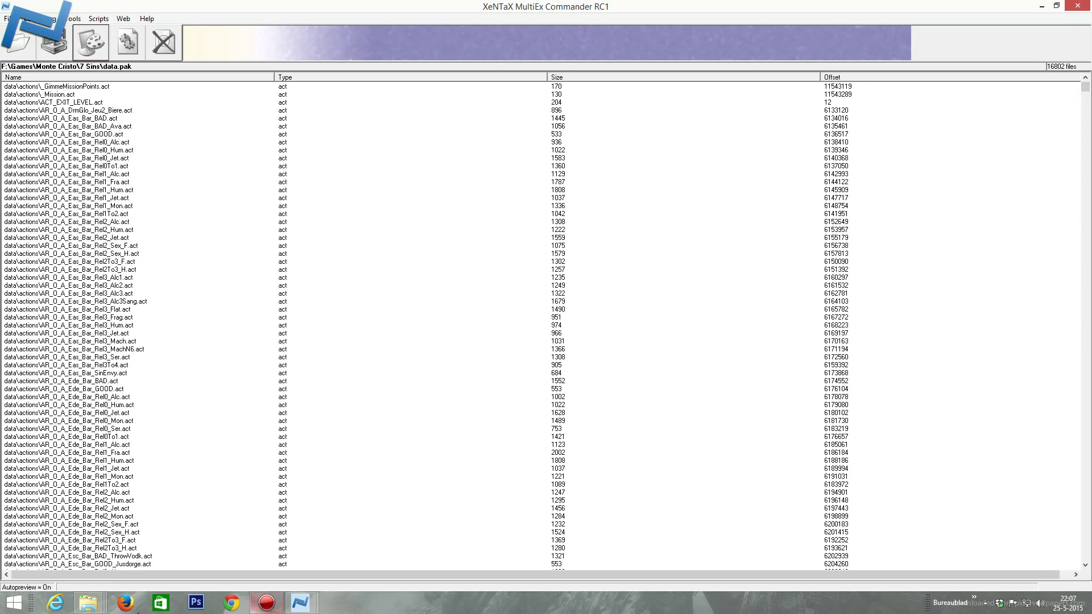
- Close MultiEx Commander and extract Markiplier7Sins.zip into the 7 Sins game folder
{"action": "left_click", "coordinate": [1078, 7]}
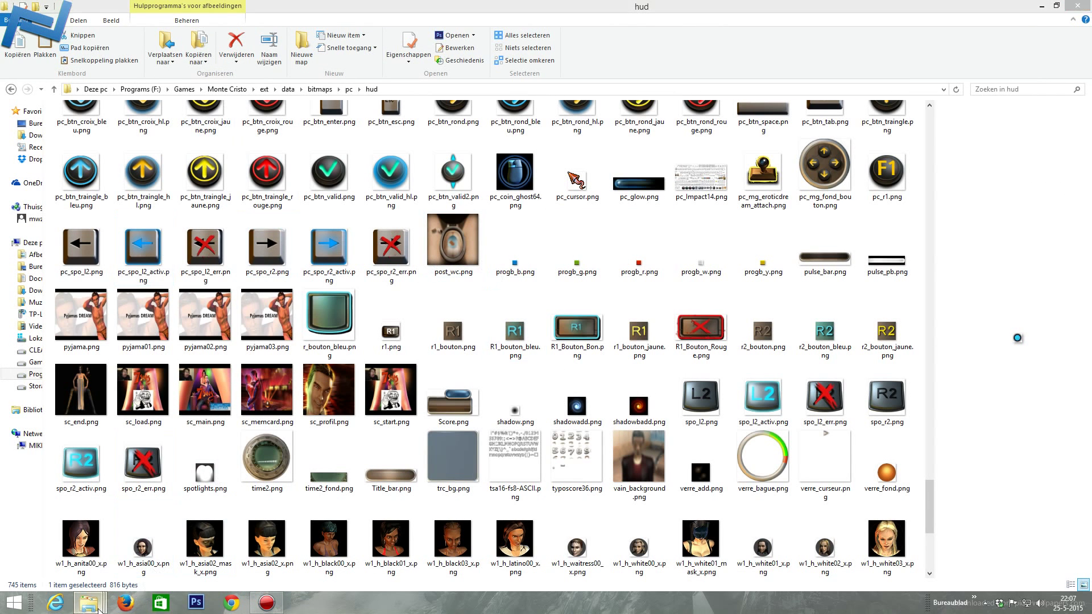
{"action": "key", "text": "alt+F4"}
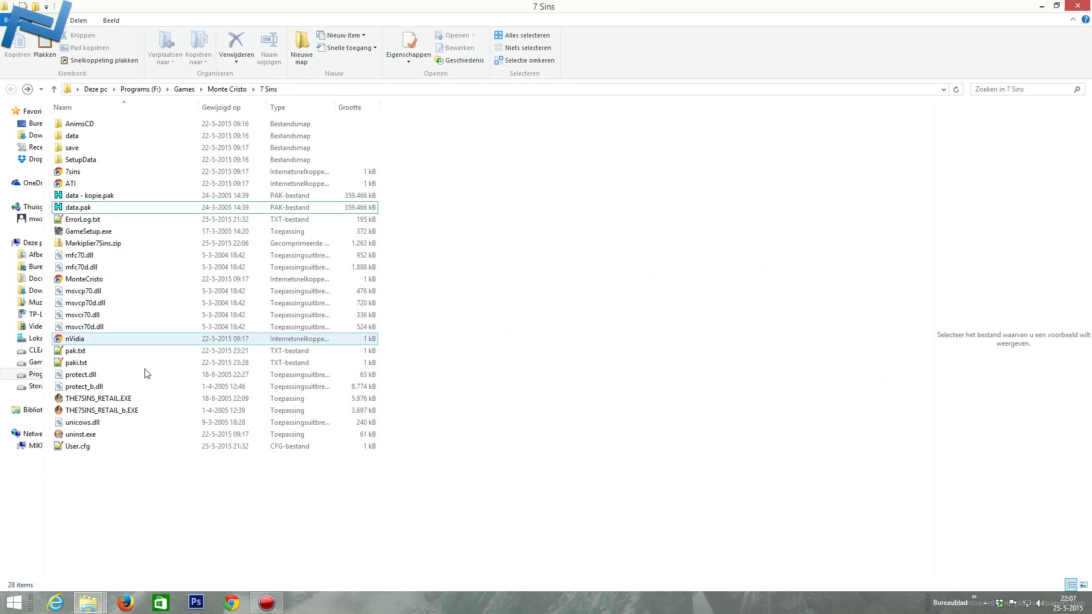
{"action": "mouse_move", "coordinate": [89, 246]}
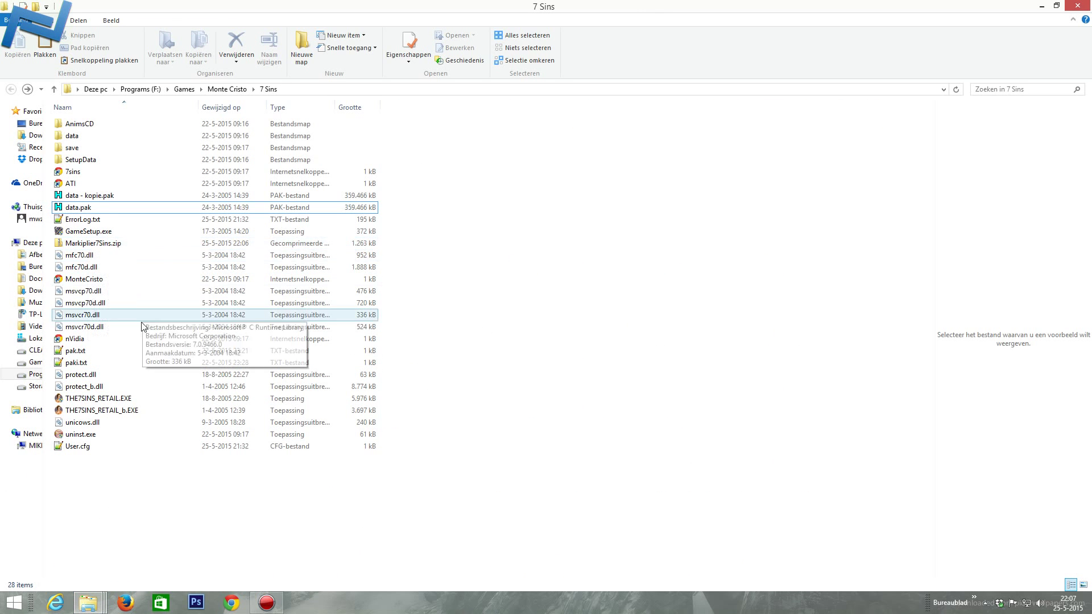
{"action": "right_click", "coordinate": [102, 244]}
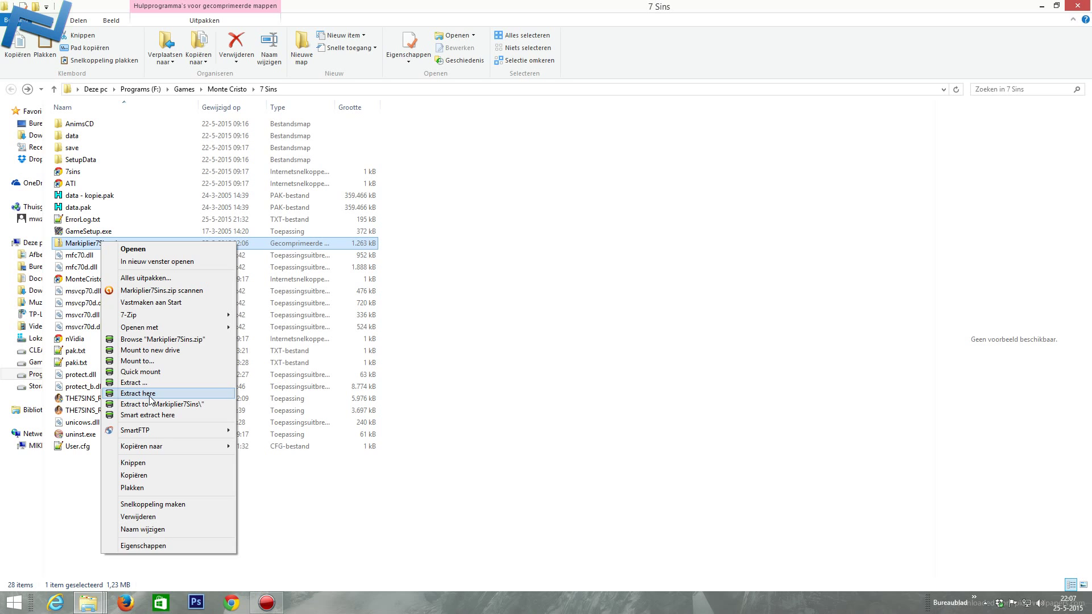
{"action": "left_click", "coordinate": [151, 394]}
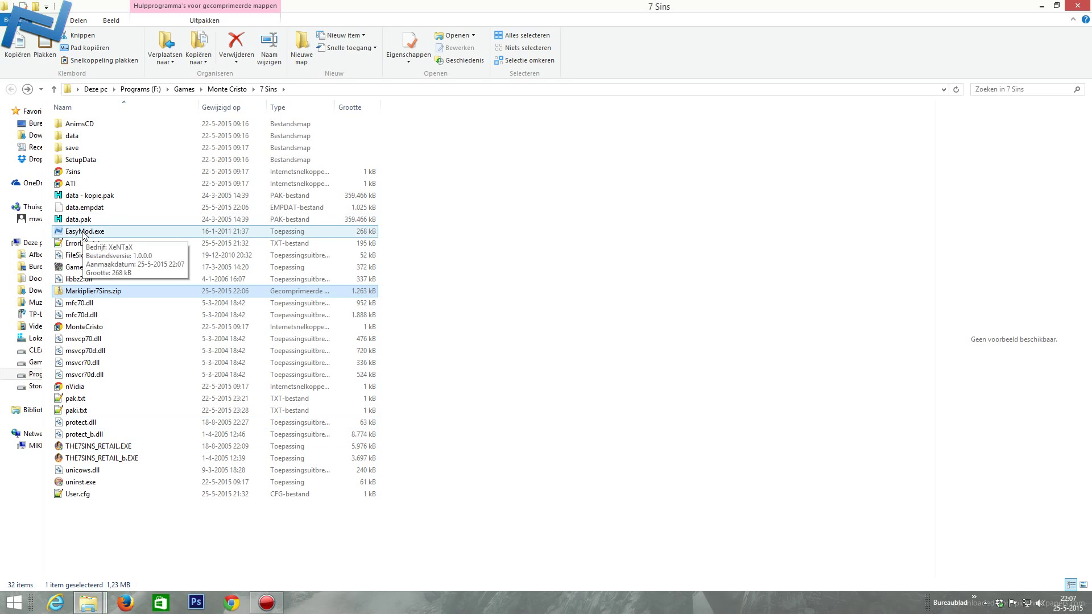
{"action": "right_click", "coordinate": [83, 232]}
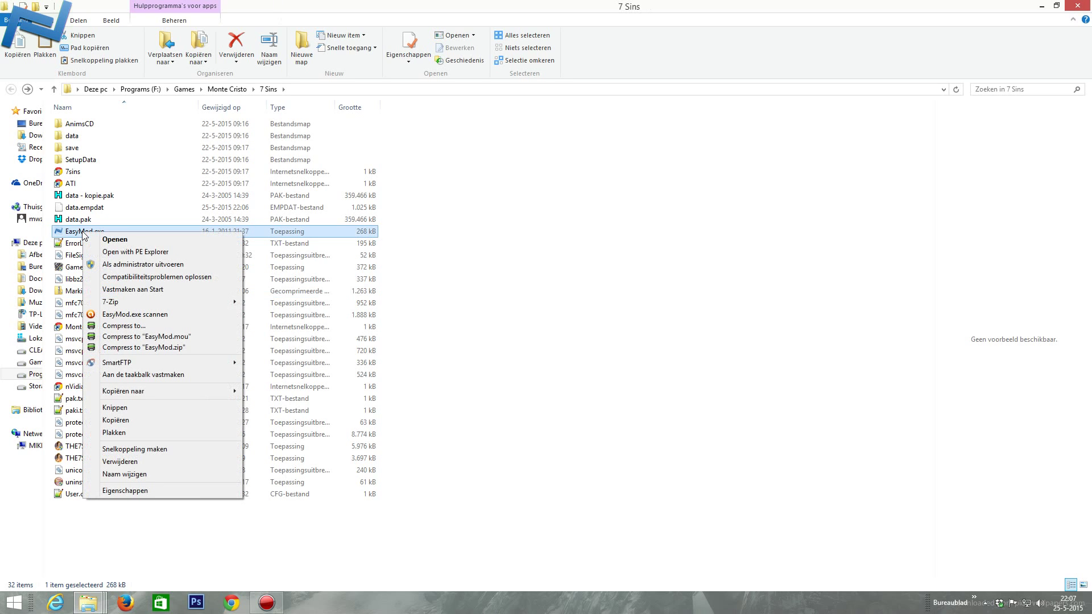
- Run EasyMod.exe as administrator and install the Markiplier7Sins mod into the 7 Sins game files
{"action": "left_click", "coordinate": [107, 265]}
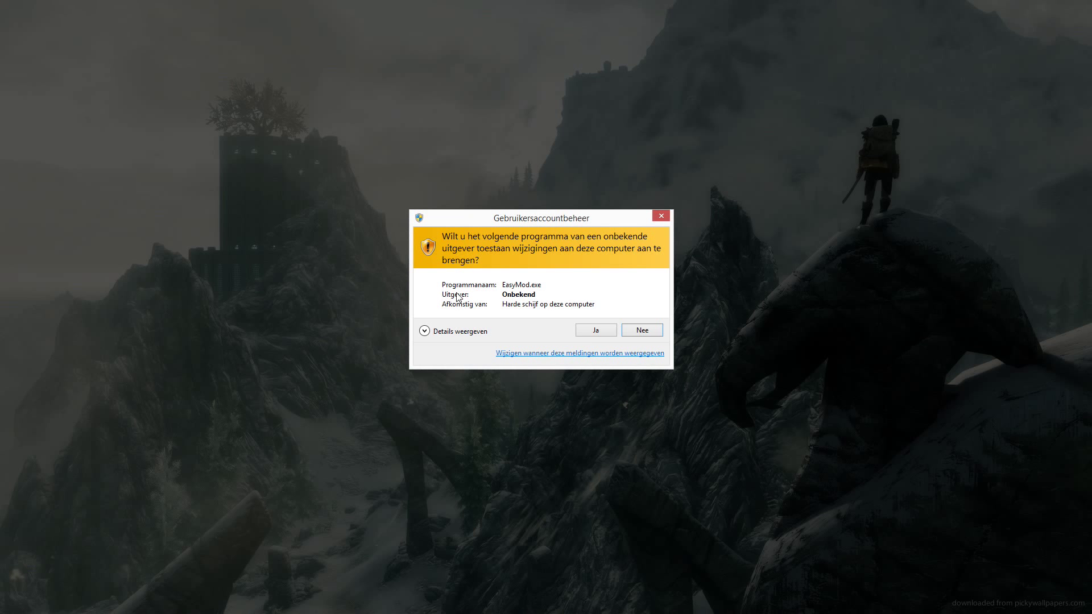
{"action": "left_click", "coordinate": [596, 332]}
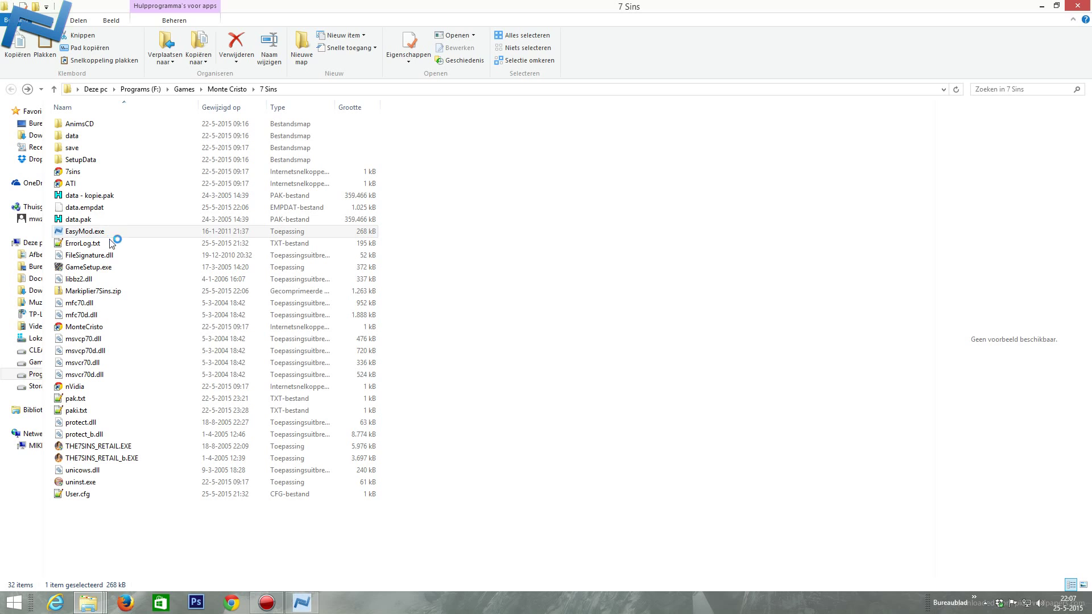
{"action": "left_click", "coordinate": [303, 603]}
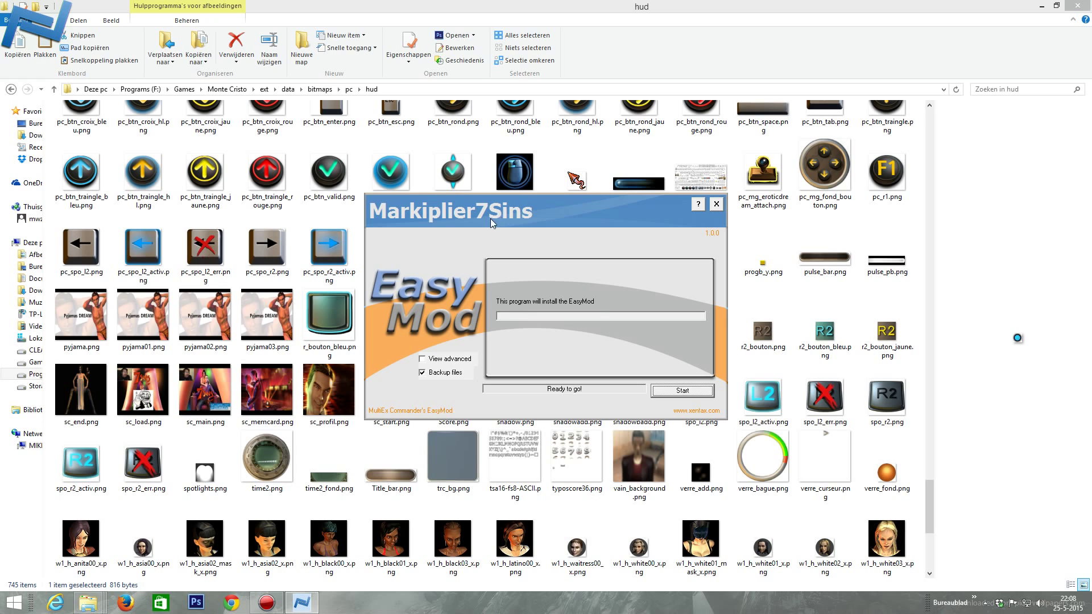
{"action": "left_click", "coordinate": [427, 361]}
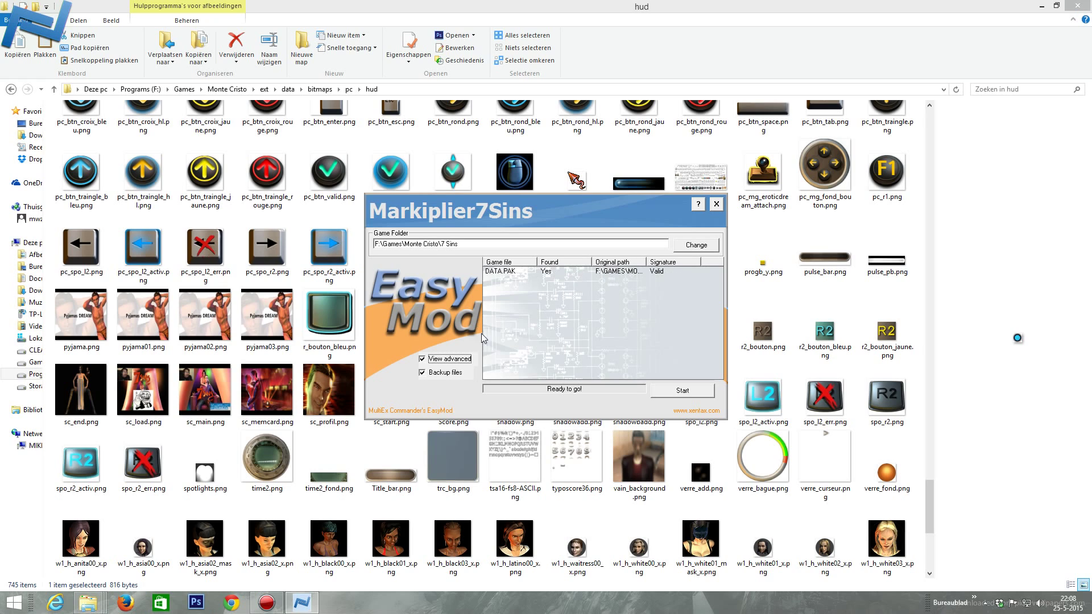
{"action": "left_click", "coordinate": [422, 359]}
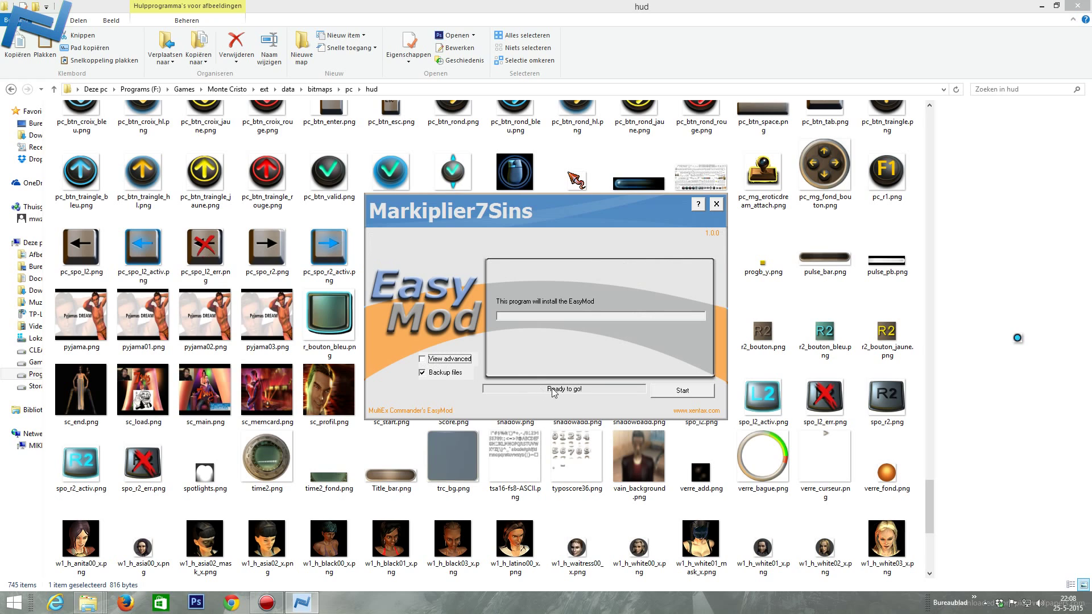
{"action": "left_click", "coordinate": [683, 391]}
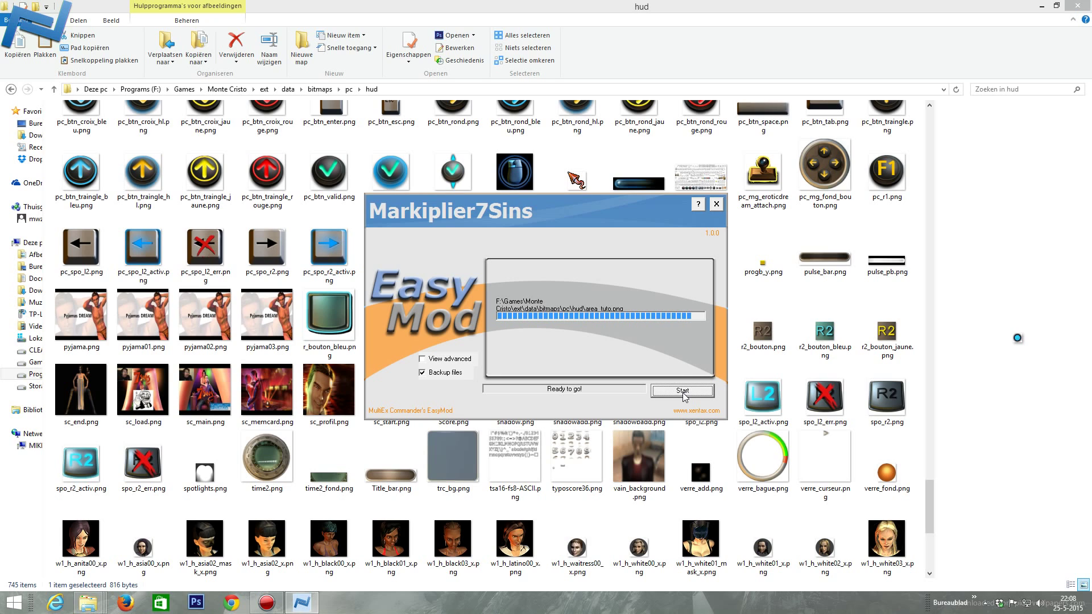
{"action": "left_click", "coordinate": [557, 335]}
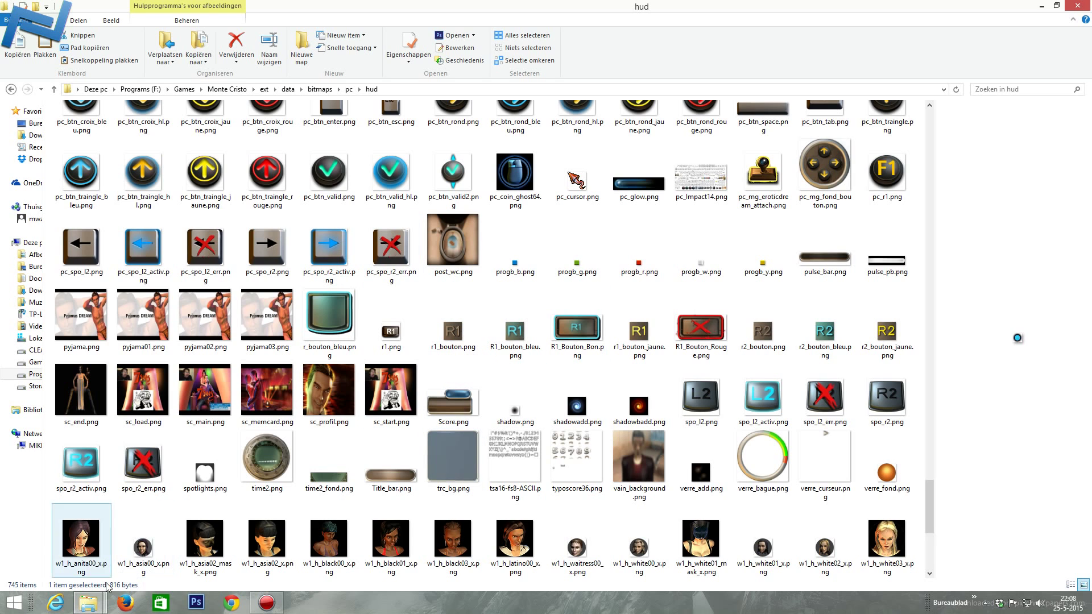
- Bring up the 7 Sins folder window, then minimize all windows to reveal the desktop
{"action": "mouse_move", "coordinate": [90, 601]}
{"action": "left_click", "coordinate": [318, 540]}
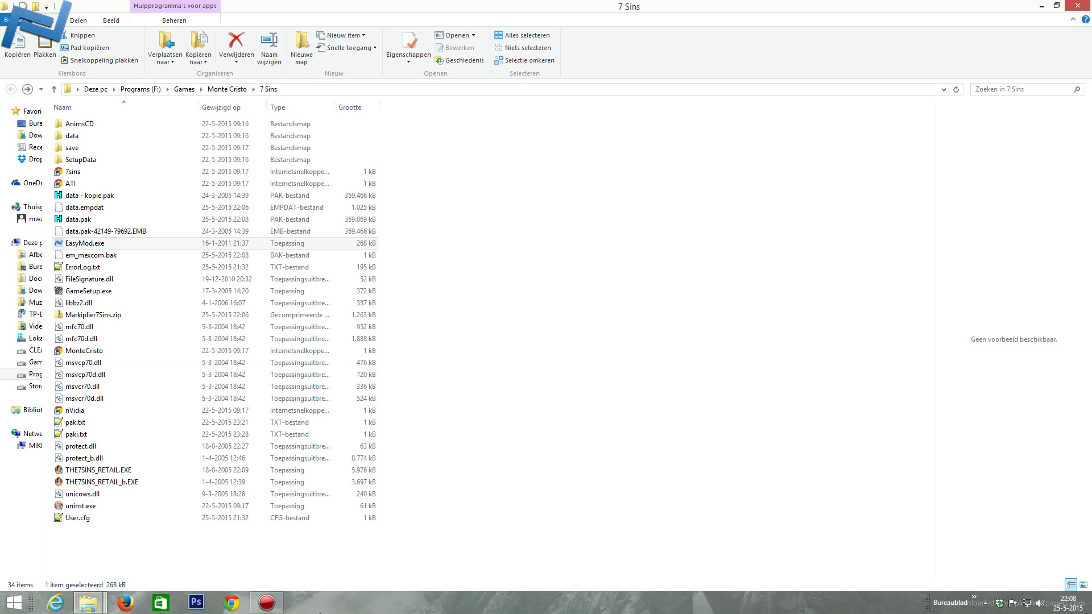
{"action": "right_click", "coordinate": [350, 604]}
{"action": "left_click", "coordinate": [401, 552]}
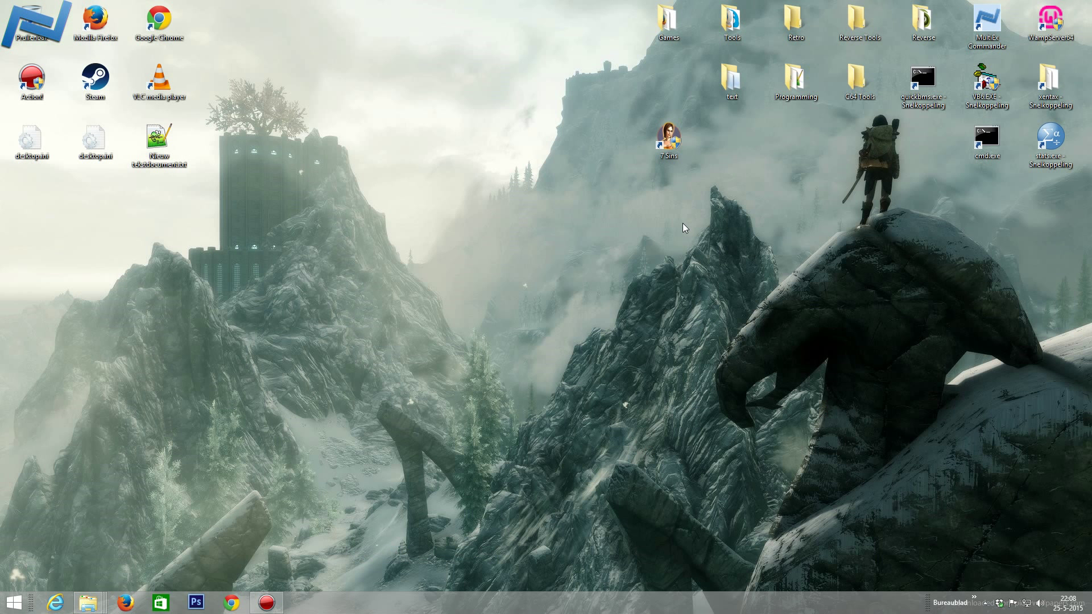
- Launch 7 Sins from its desktop shortcut and approve the UAC prompt to reach the modded title screen
{"action": "double_click", "coordinate": [670, 142]}
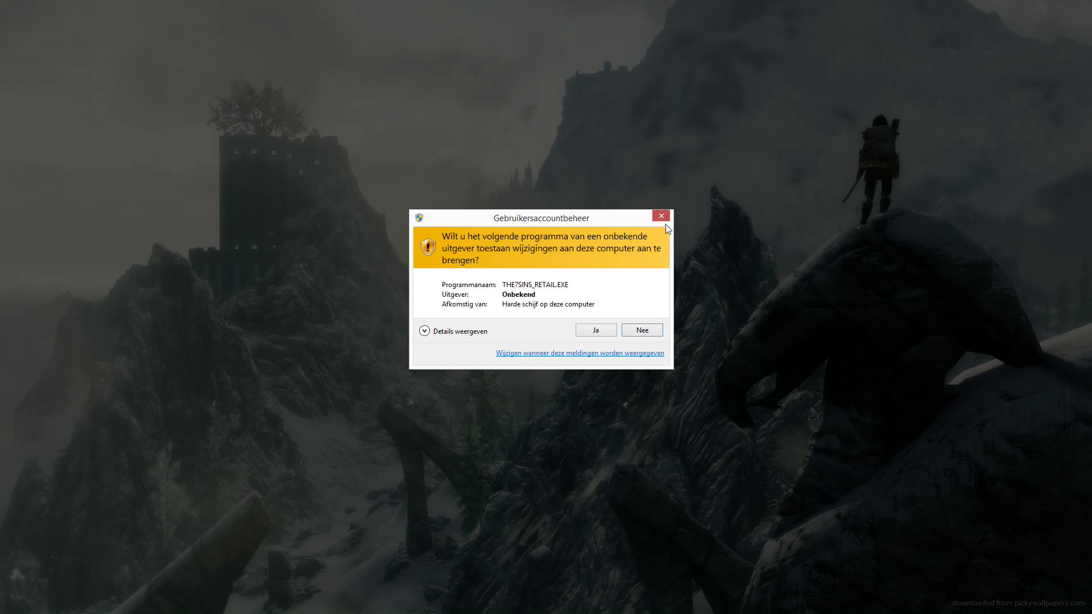
{"action": "left_click", "coordinate": [597, 330]}
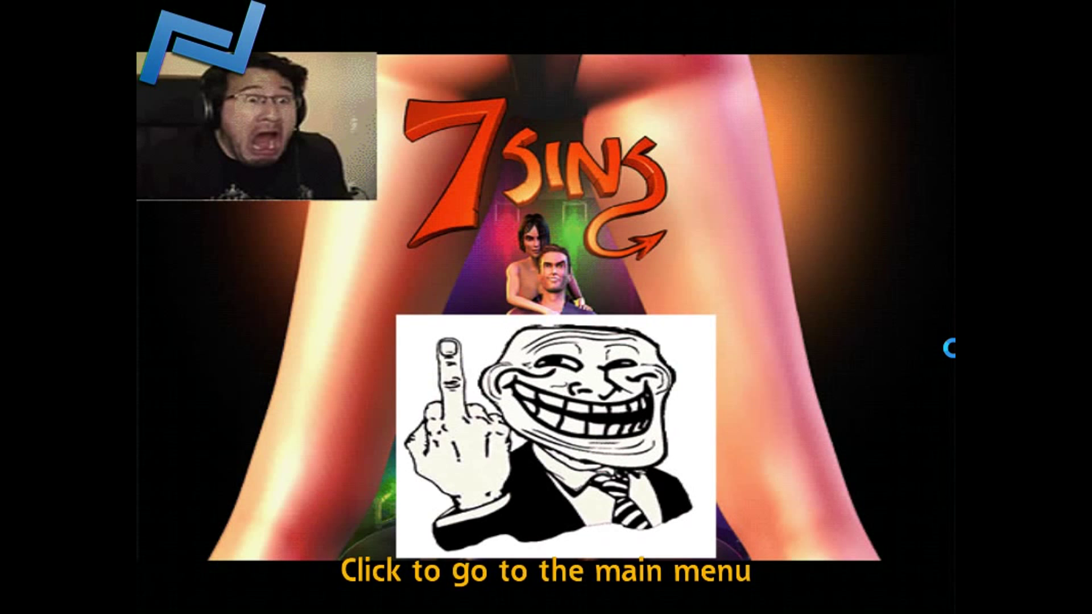
- Get past the title screen and pick New on the main menu to start a fresh game
{"action": "left_click", "coordinate": [948, 347]}
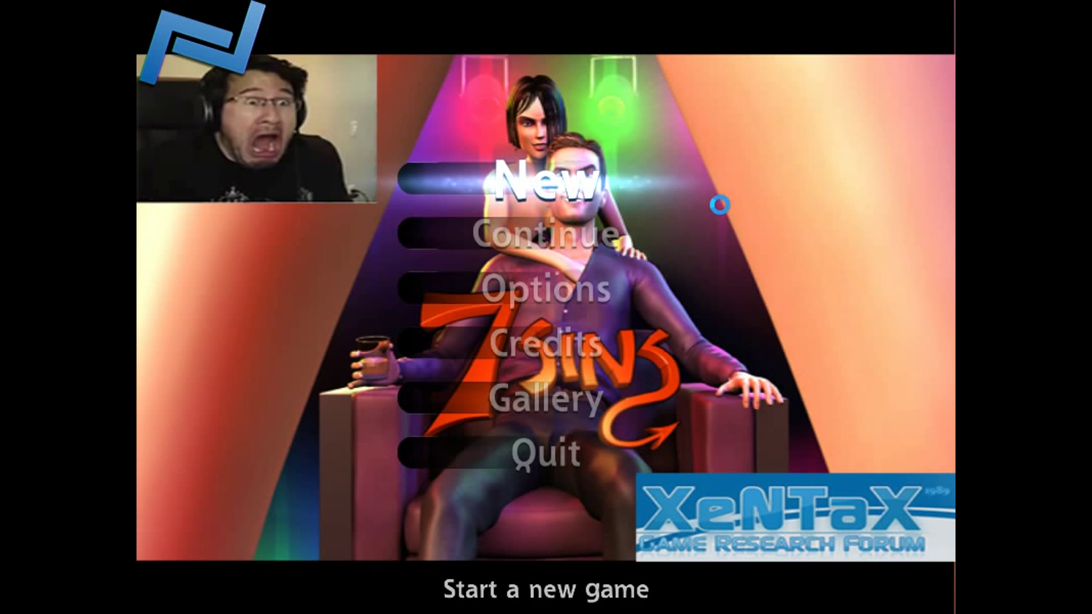
{"action": "key", "text": "Down"}
{"action": "key", "text": "Up"}
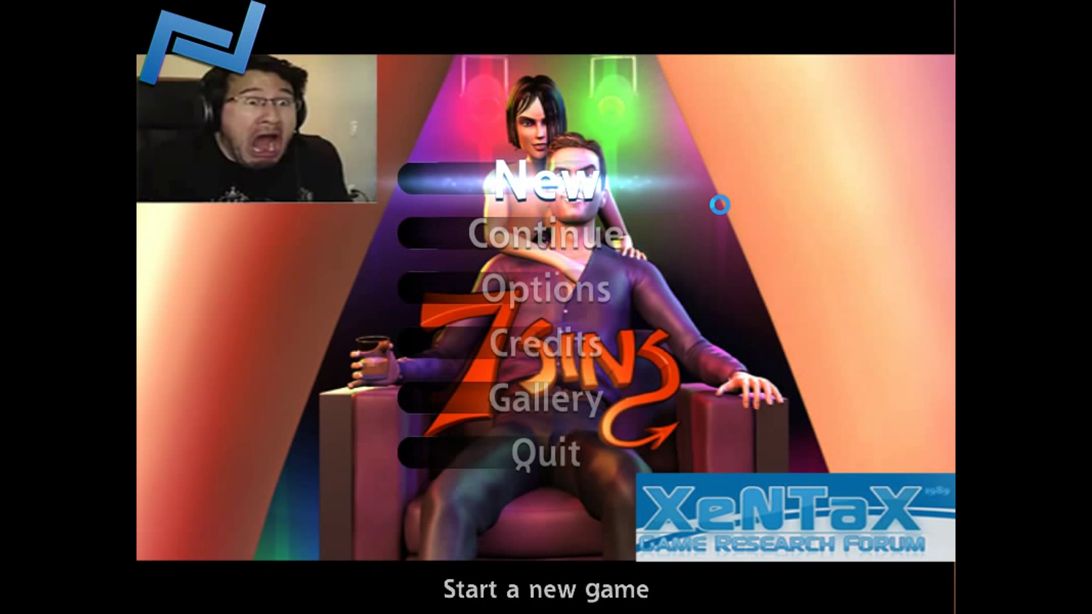
{"action": "key", "text": "Return"}
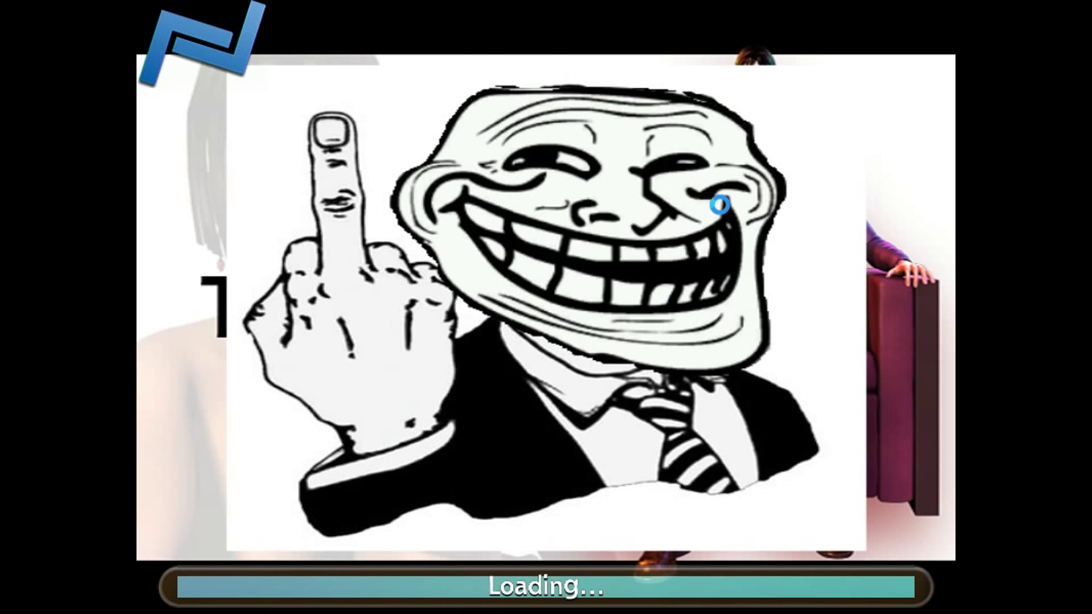